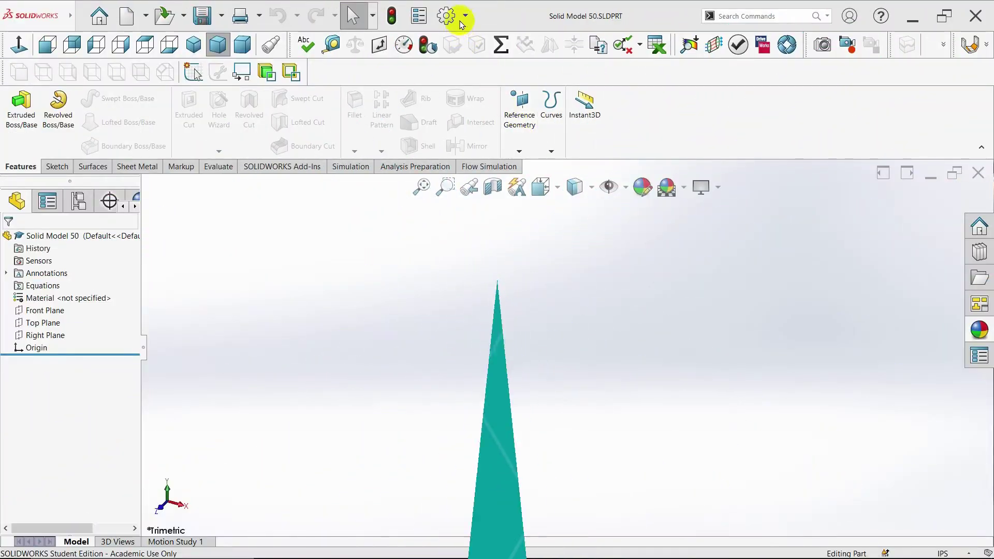
- Raise shaded and wireframe image quality to High in Document Properties, then show the Plastic High Gloss appearances
click(463, 18)
click(466, 36)
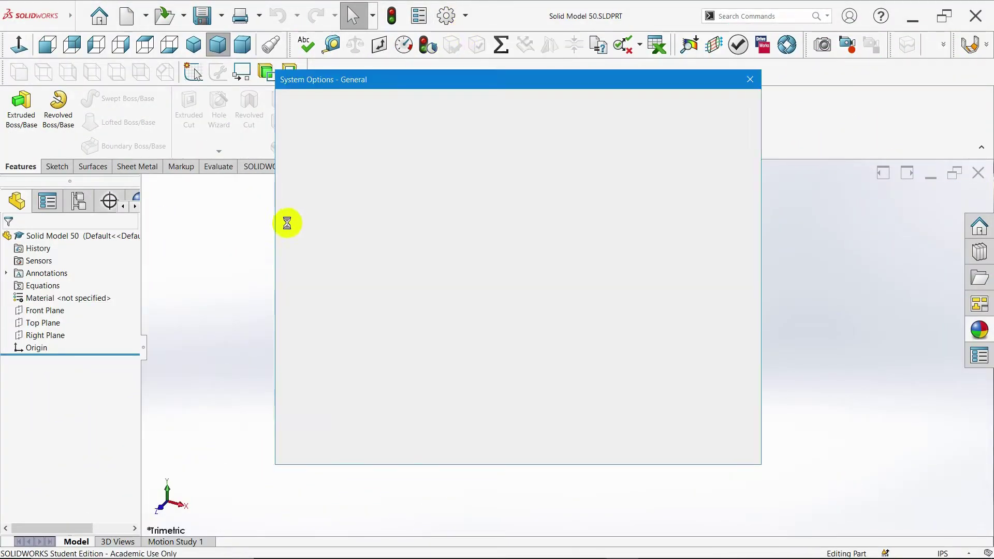
key(ctrl+Tab)
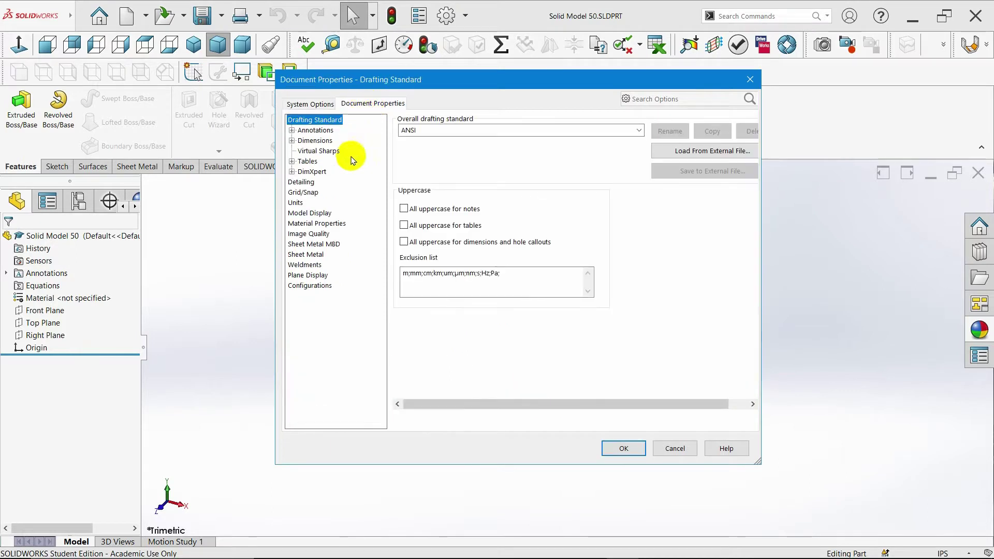
click(308, 234)
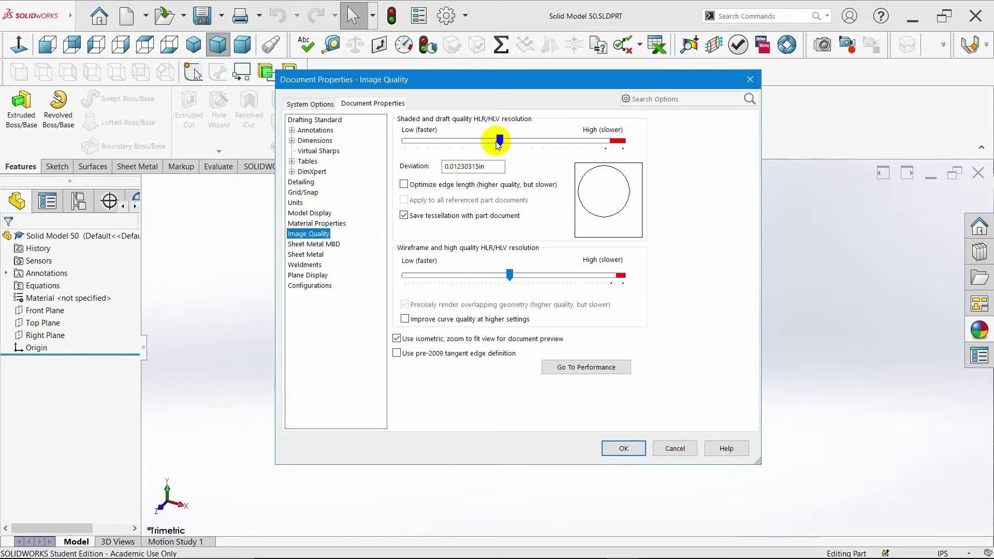
drag(499, 140, 609, 140)
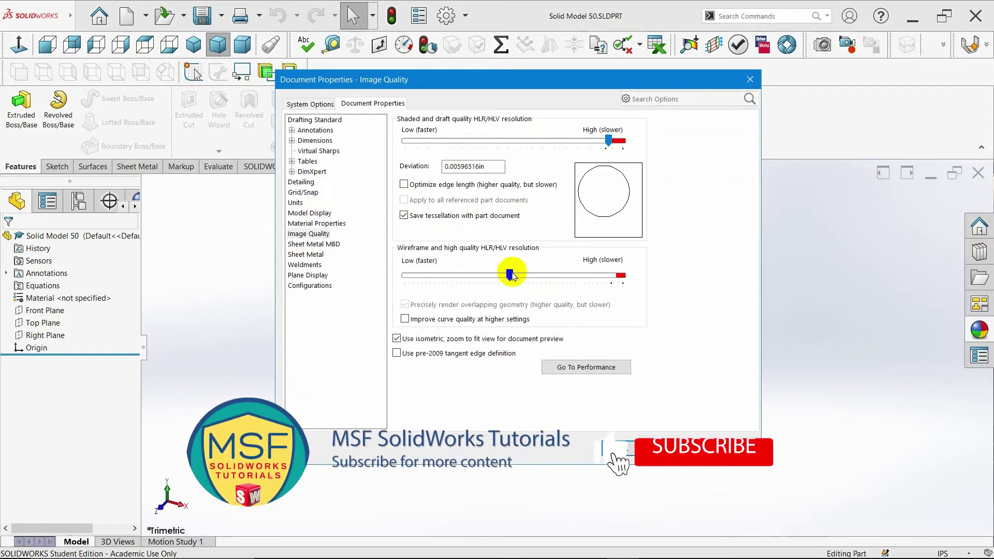
drag(509, 274, 616, 275)
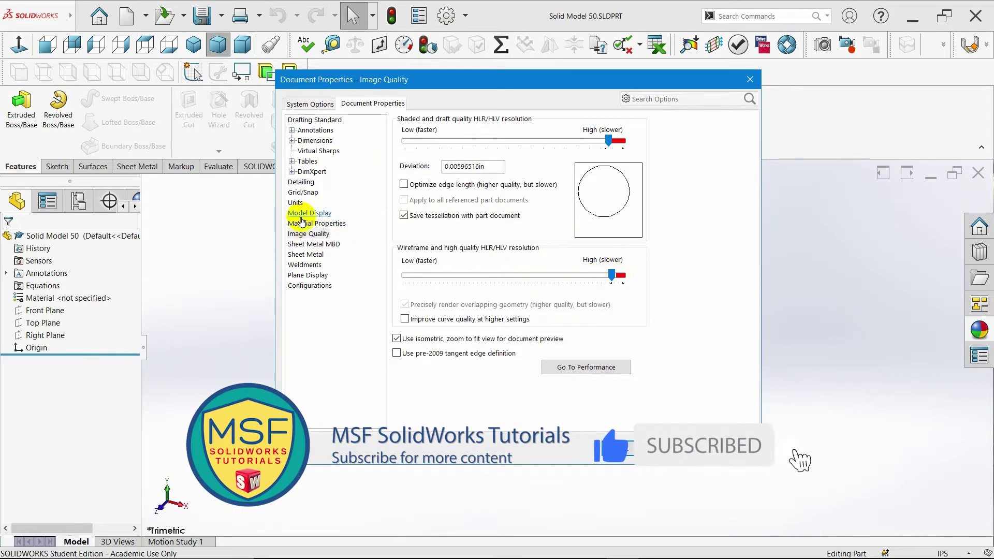
click(295, 202)
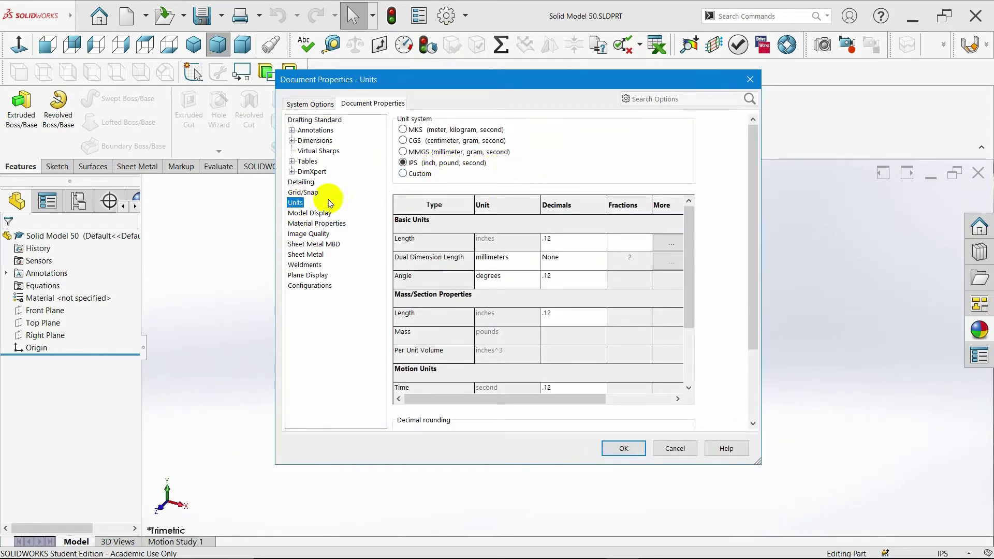
click(309, 235)
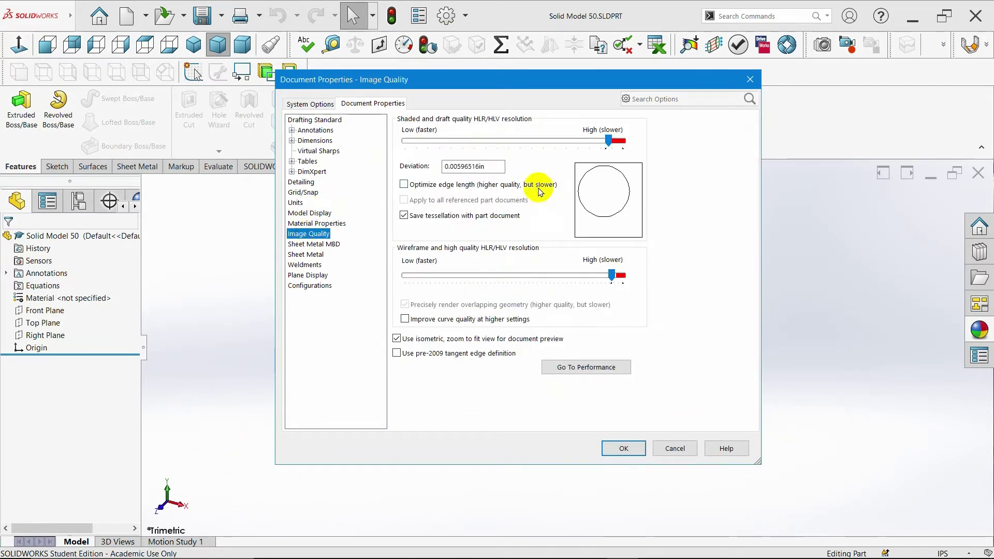
click(625, 448)
click(978, 330)
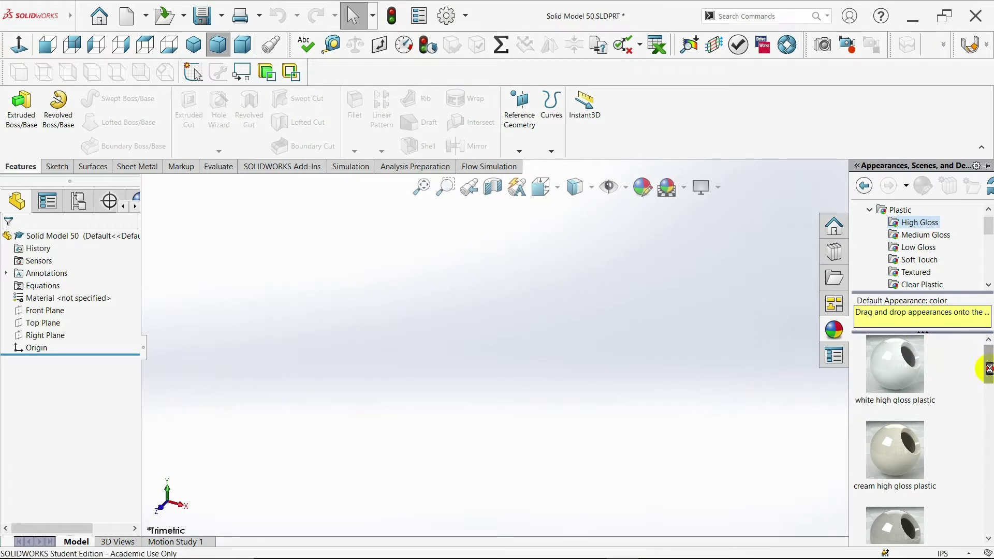
- Drag the yellow high gloss plastic appearance onto the part
drag(989, 369, 976, 501)
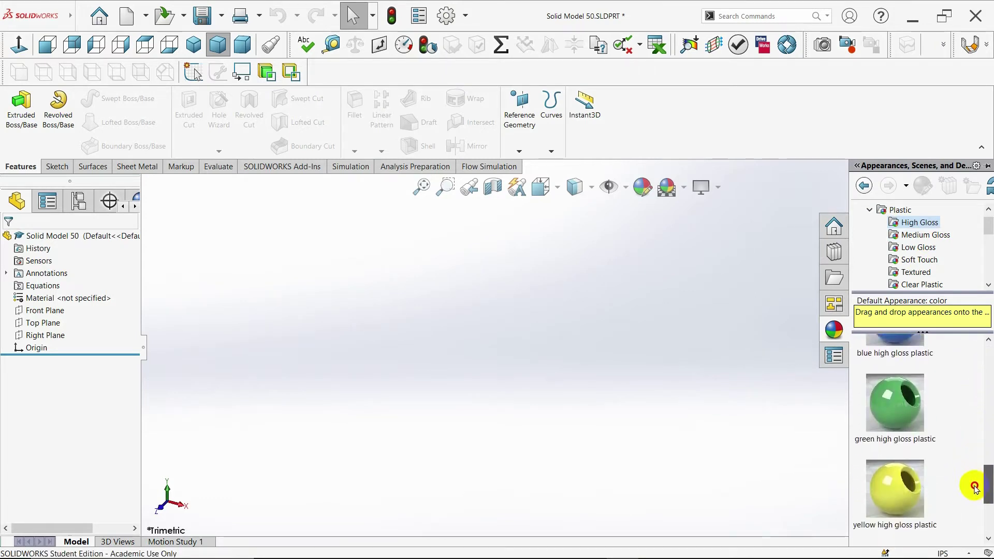
click(888, 406)
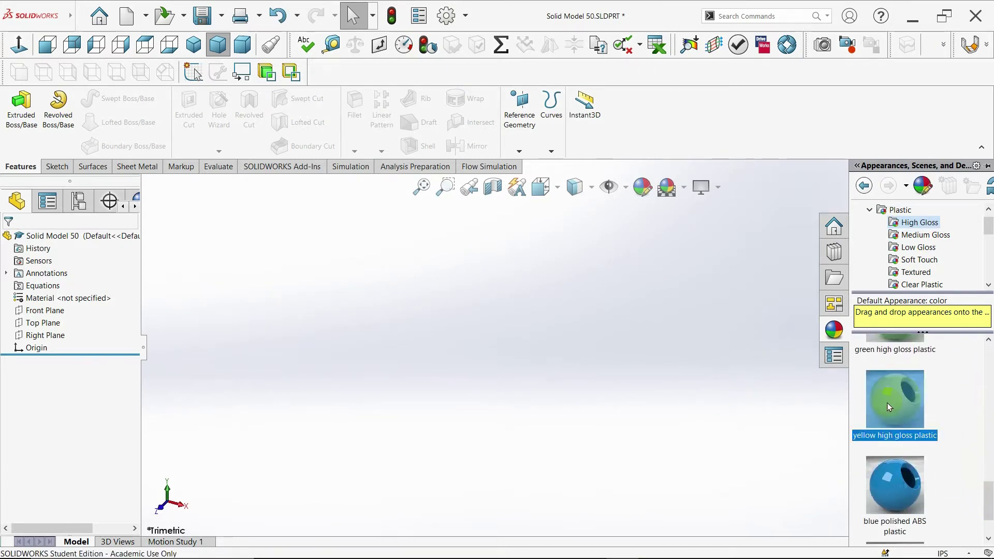
drag(887, 406, 743, 393)
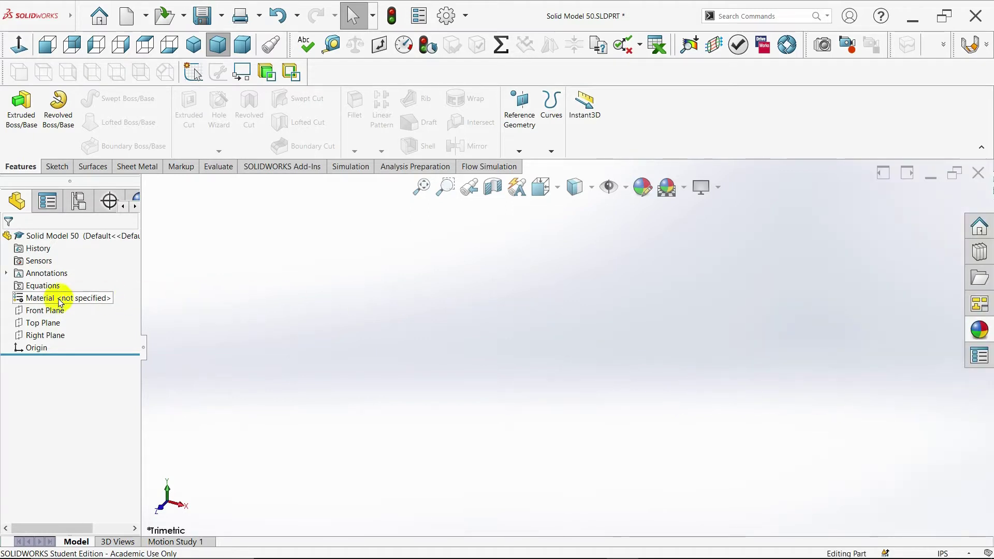
- Create Plane1 offset 2.50 in from the Top Plane
click(41, 323)
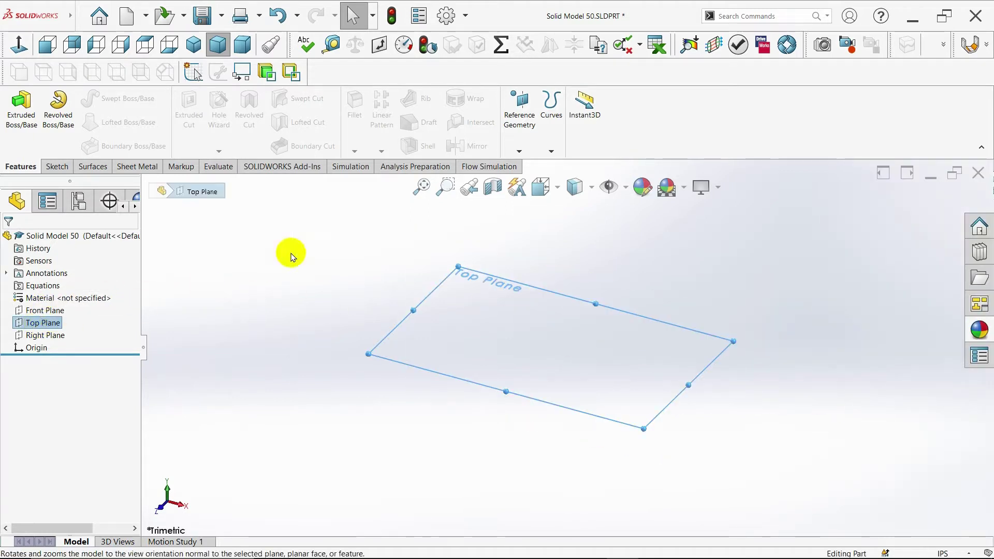
click(519, 150)
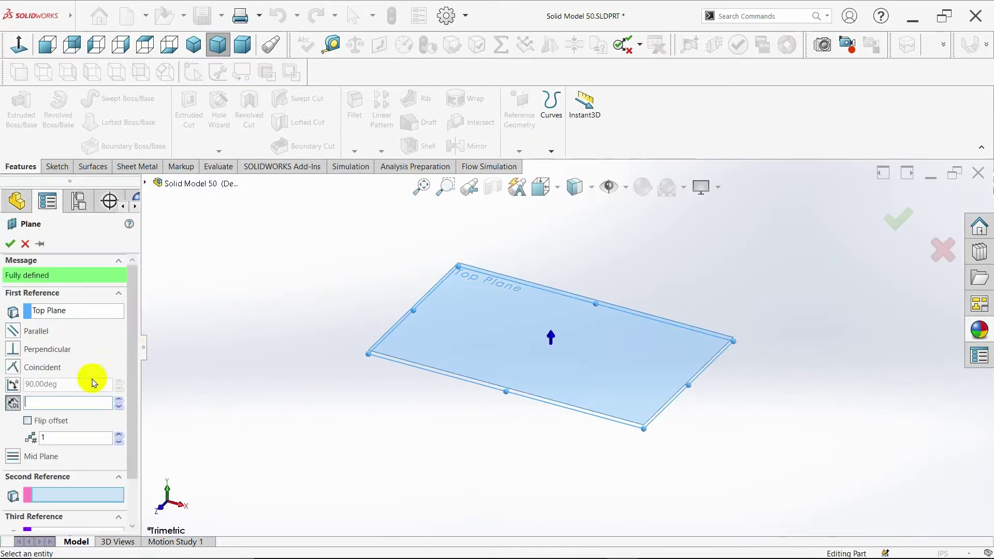
text(25)
key(Return)
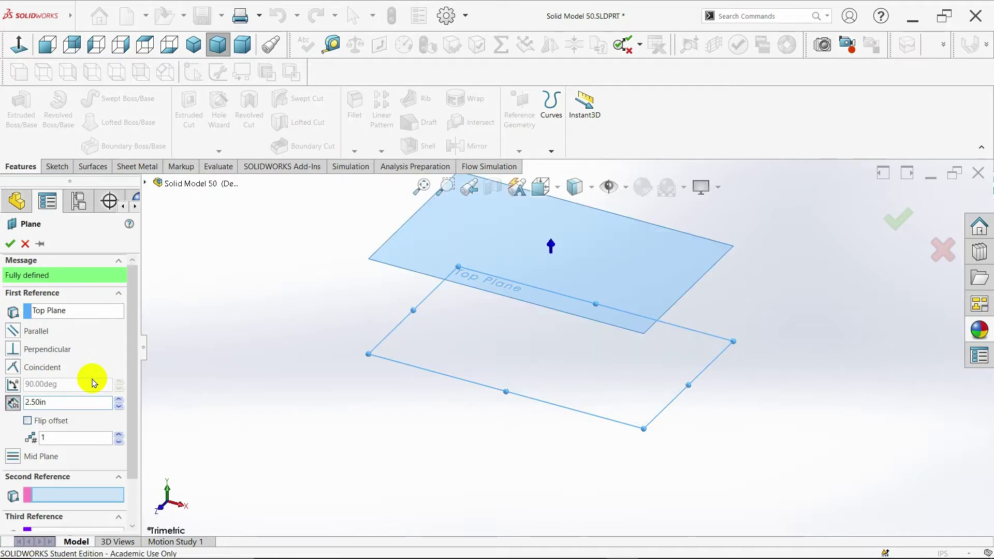
click(10, 243)
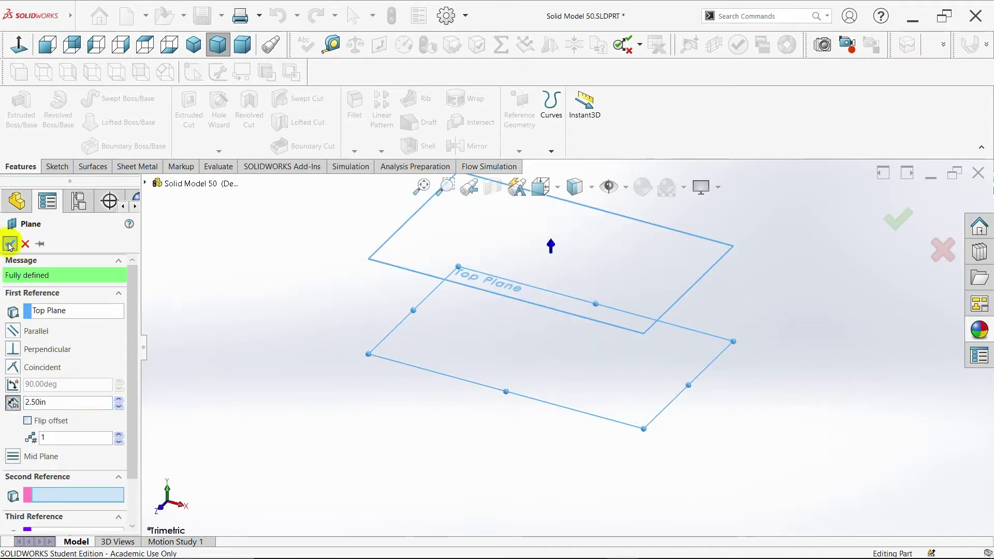
key(f)
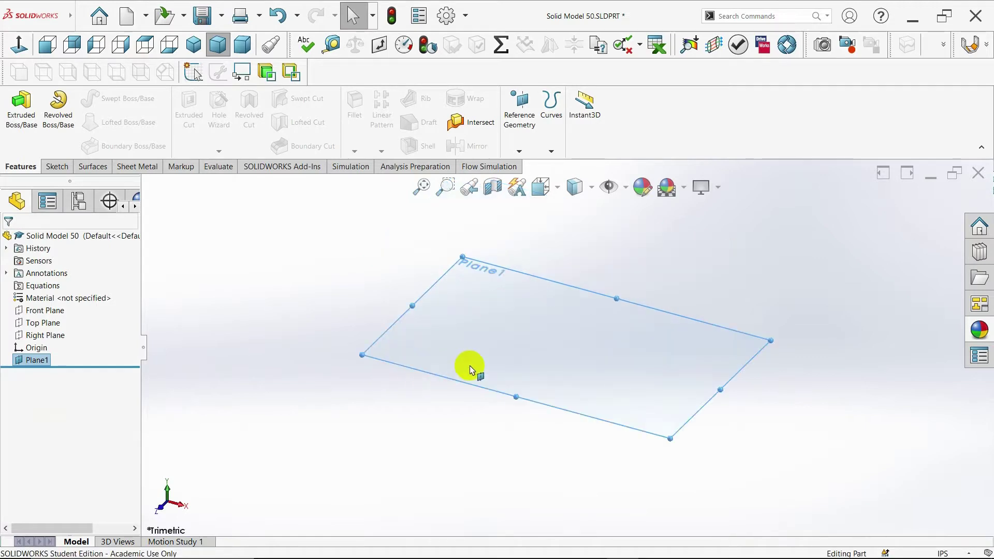
- Create Plane2 offset 5.00 in from the Top Plane
click(42, 322)
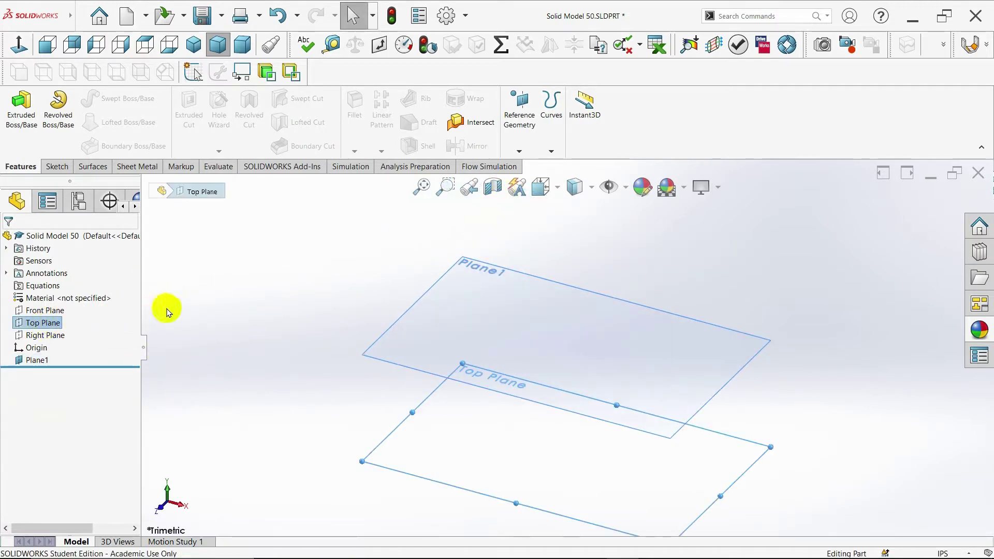
click(519, 151)
text(5)
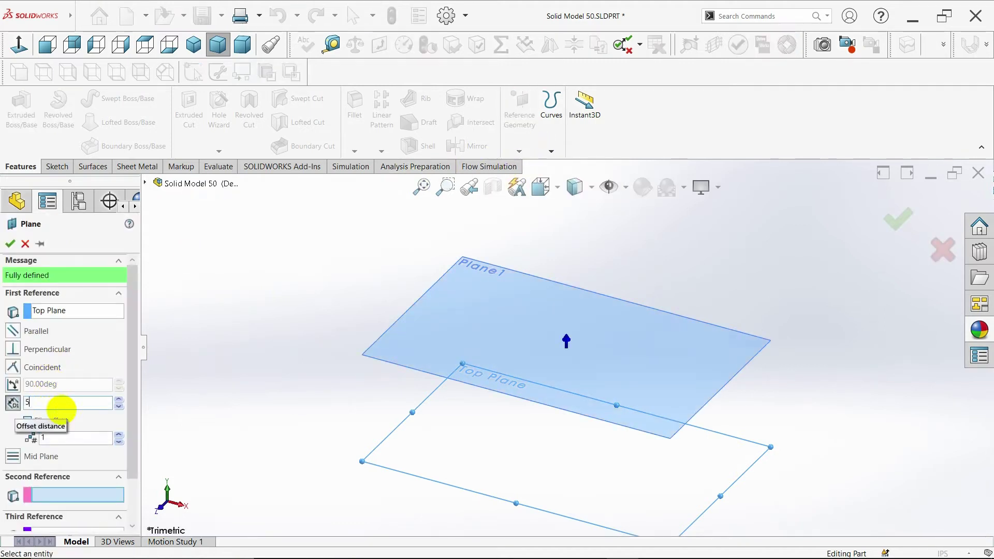
key(Return)
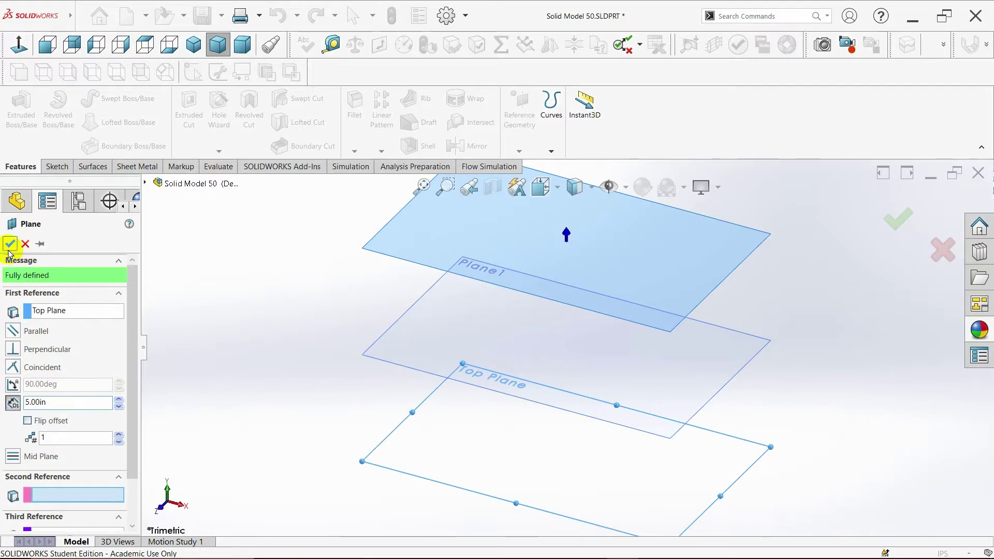
click(9, 249)
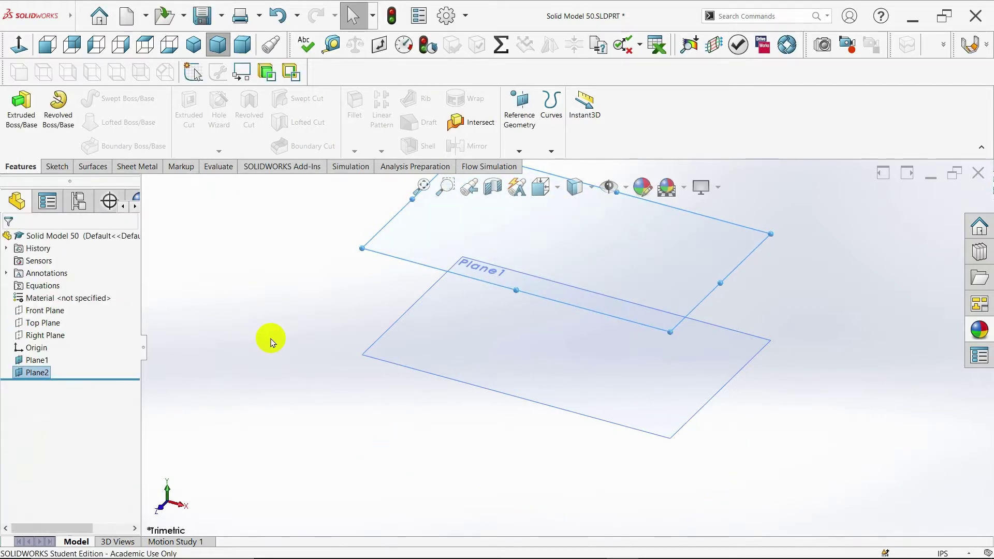
- Start a new sketch on Plane2
click(269, 362)
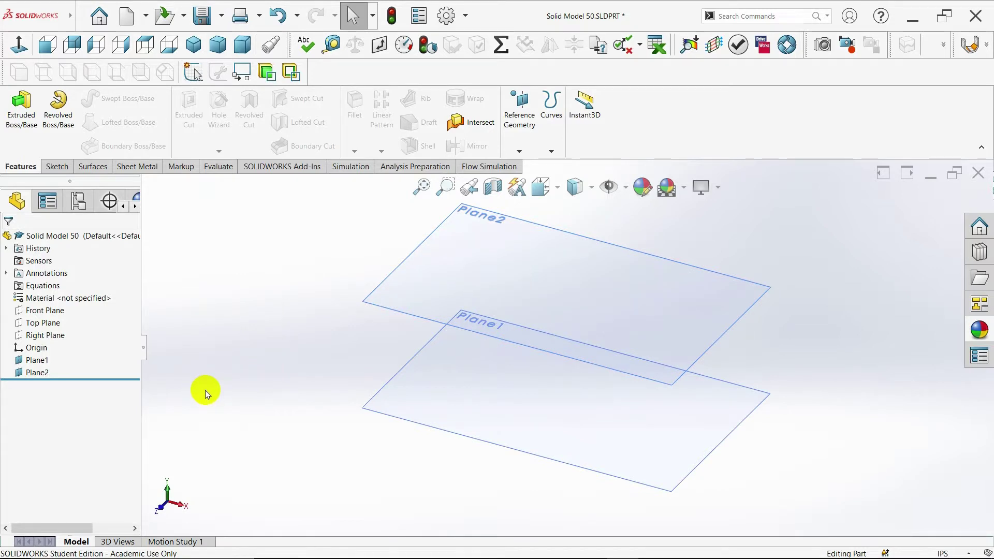
click(36, 373)
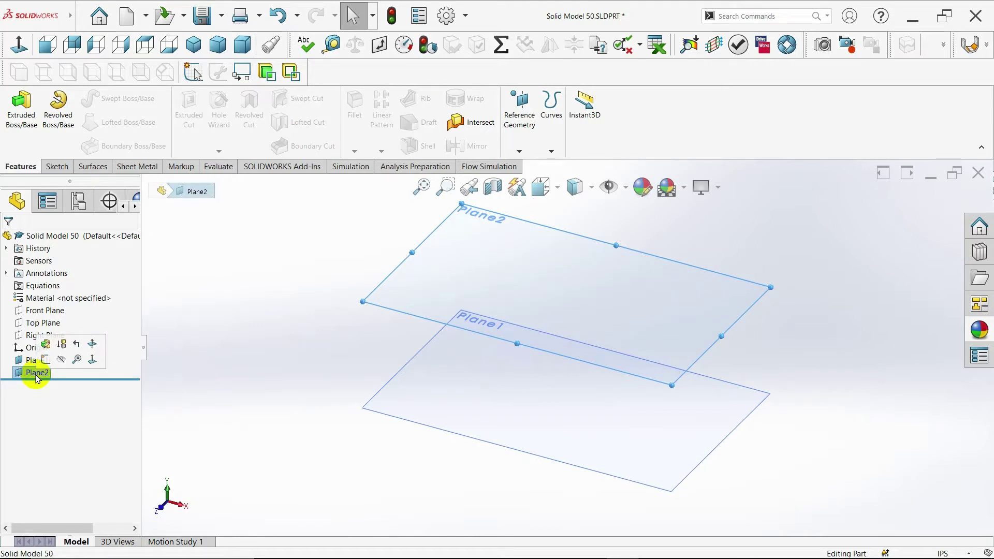
click(29, 364)
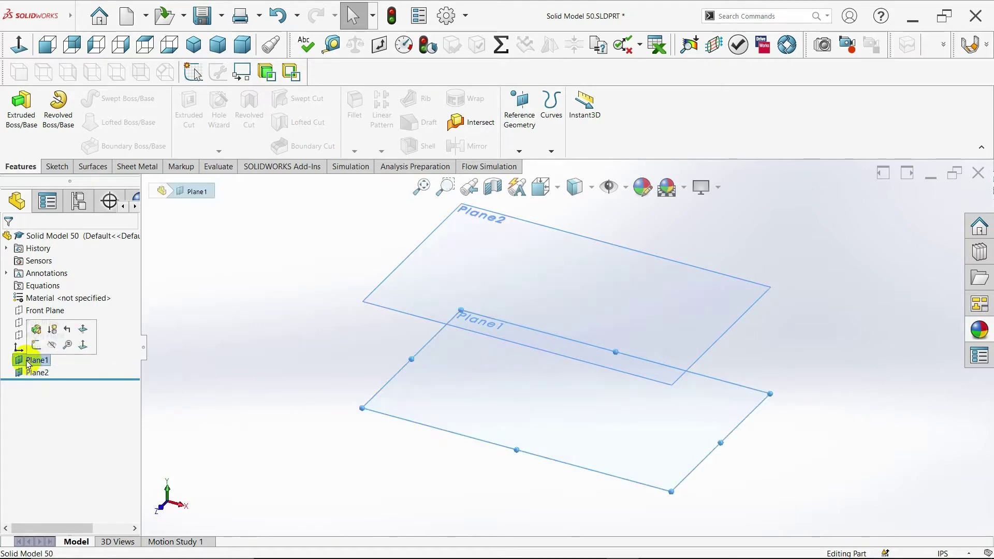
click(33, 372)
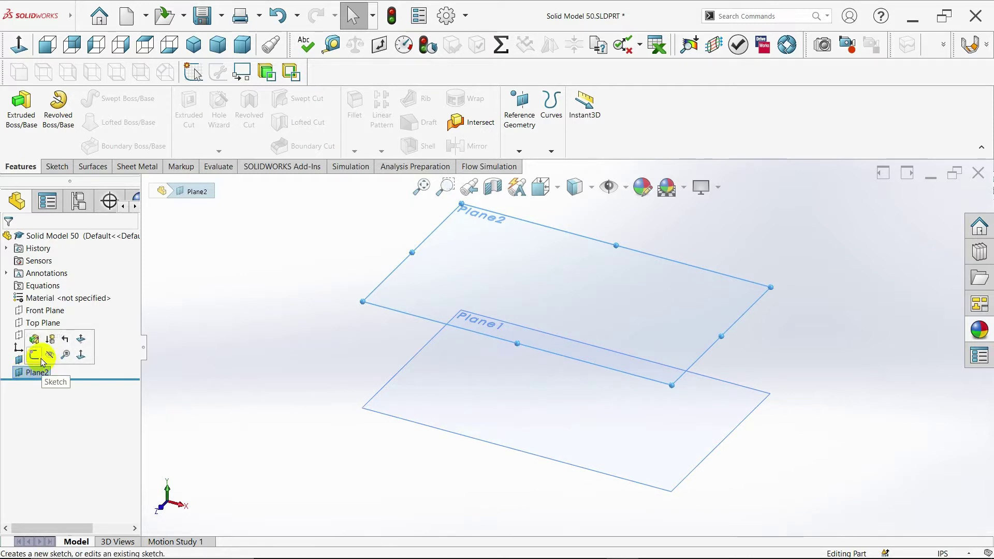
click(80, 359)
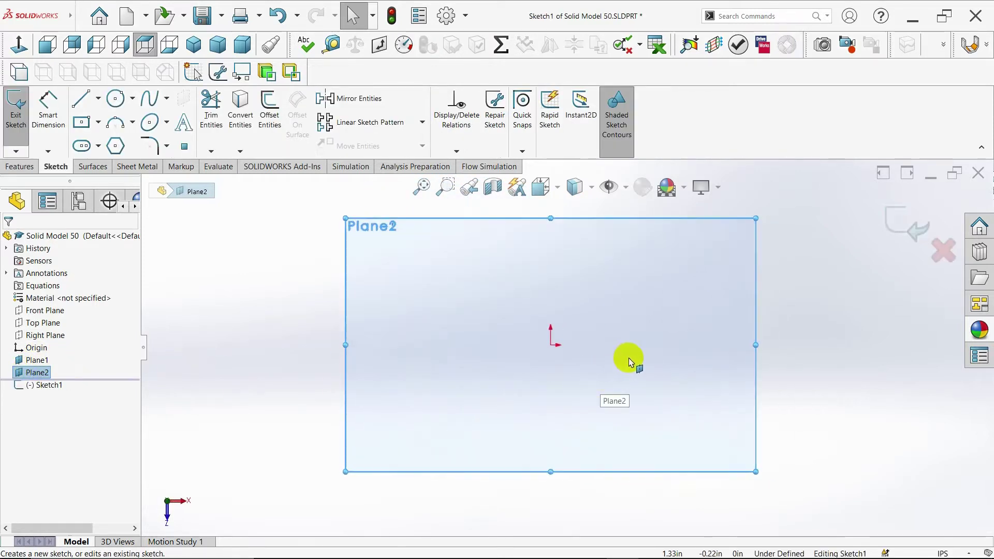
- Draw horizontal centerlines from the origin out to the left and right
click(97, 98)
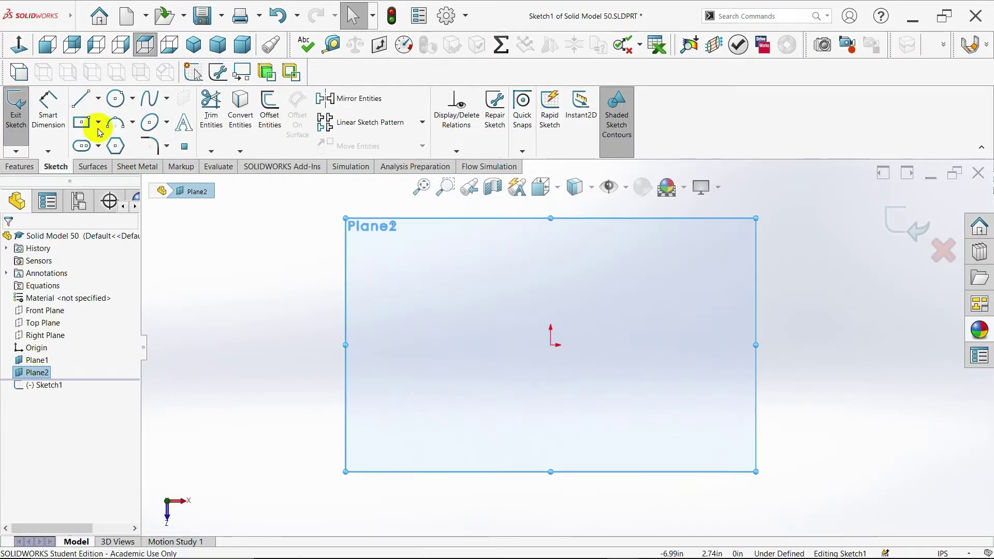
click(102, 129)
click(550, 344)
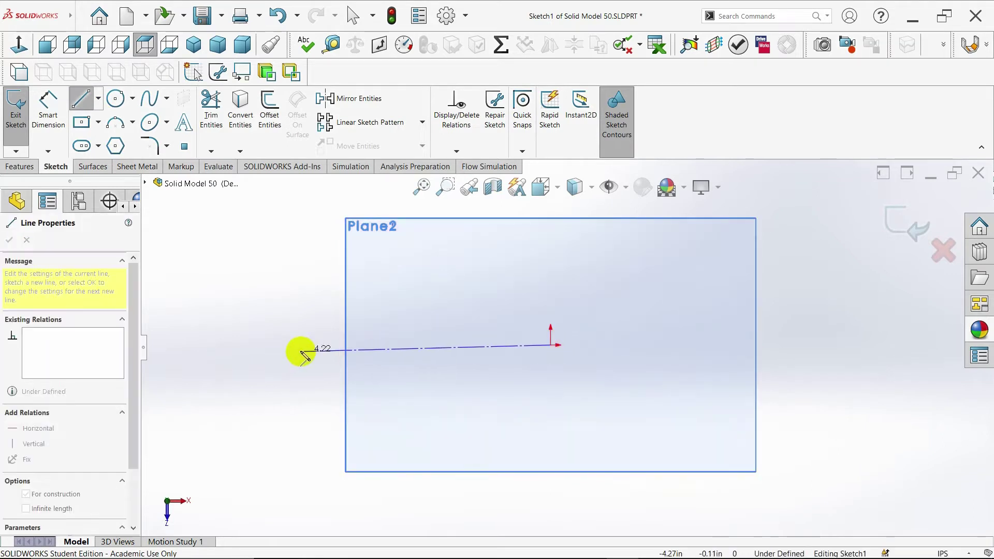
click(274, 344)
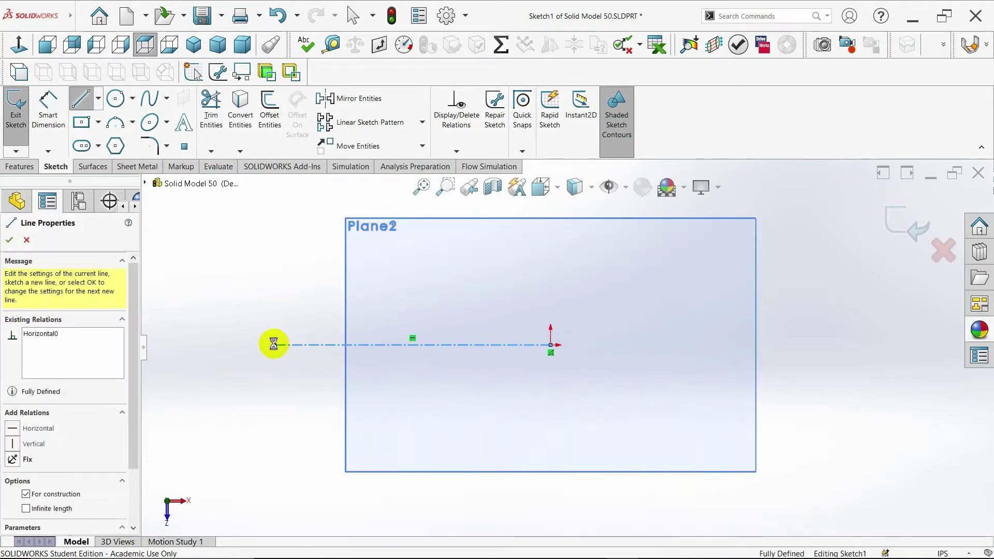
key(Escape)
key(Return)
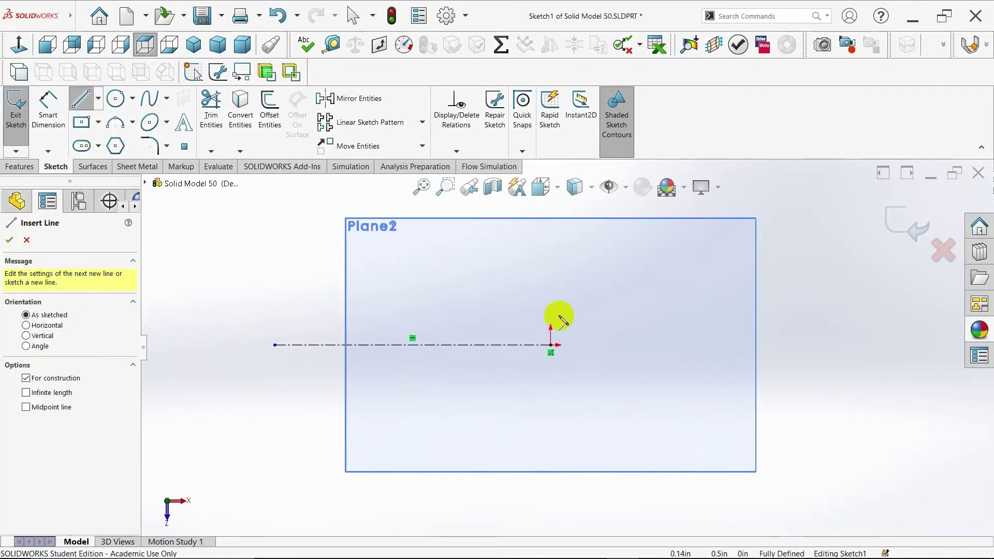
click(550, 345)
click(842, 345)
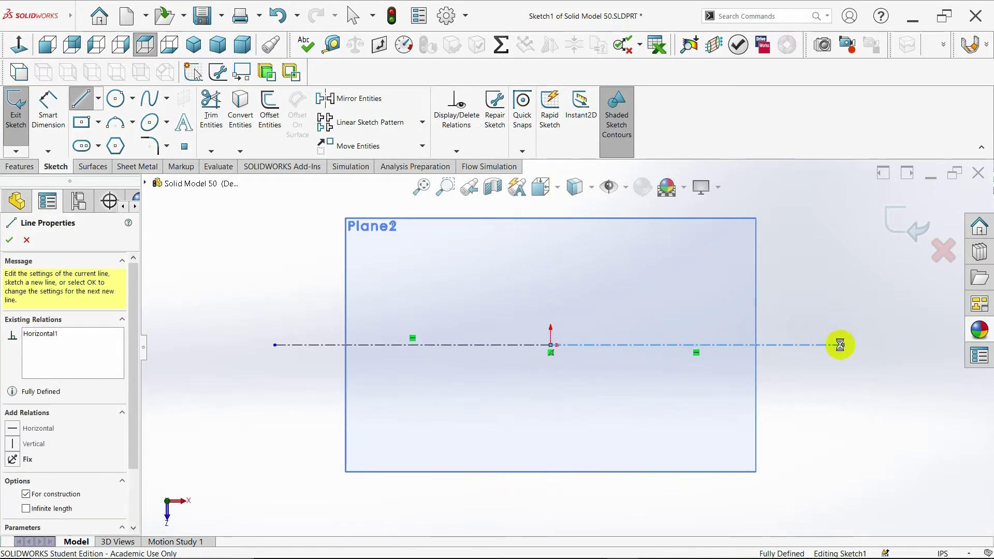
key(Escape)
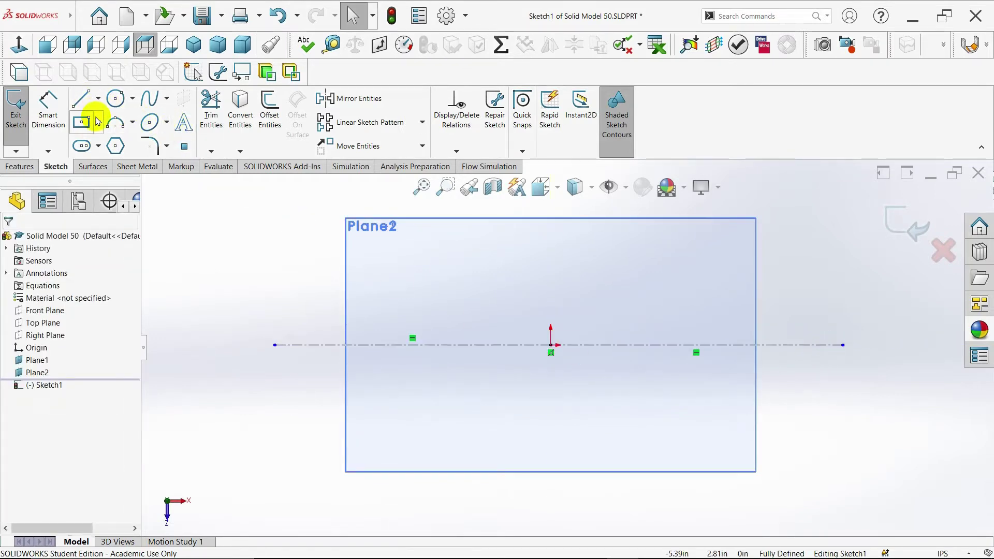
- Draw a center rectangle centred on the sketch origin
click(98, 121)
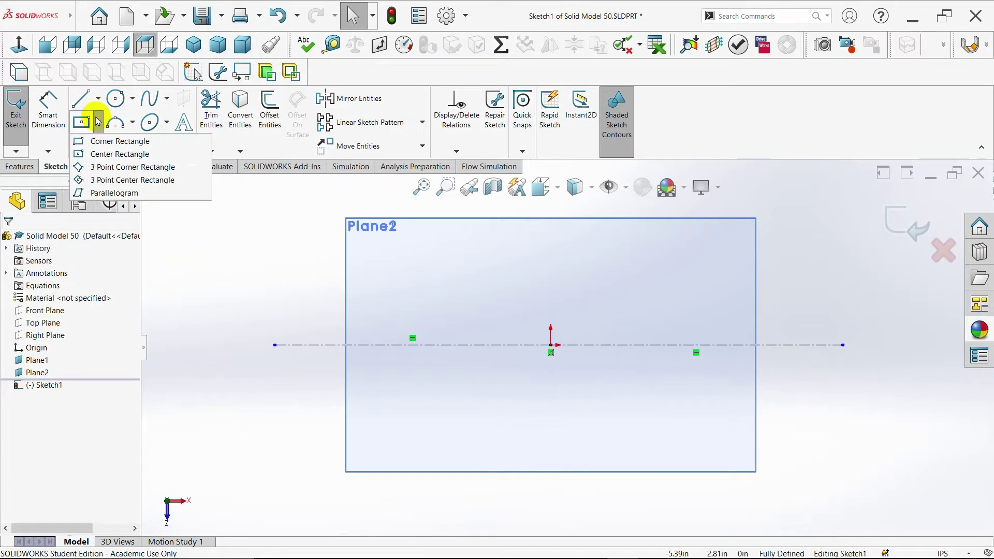
click(96, 101)
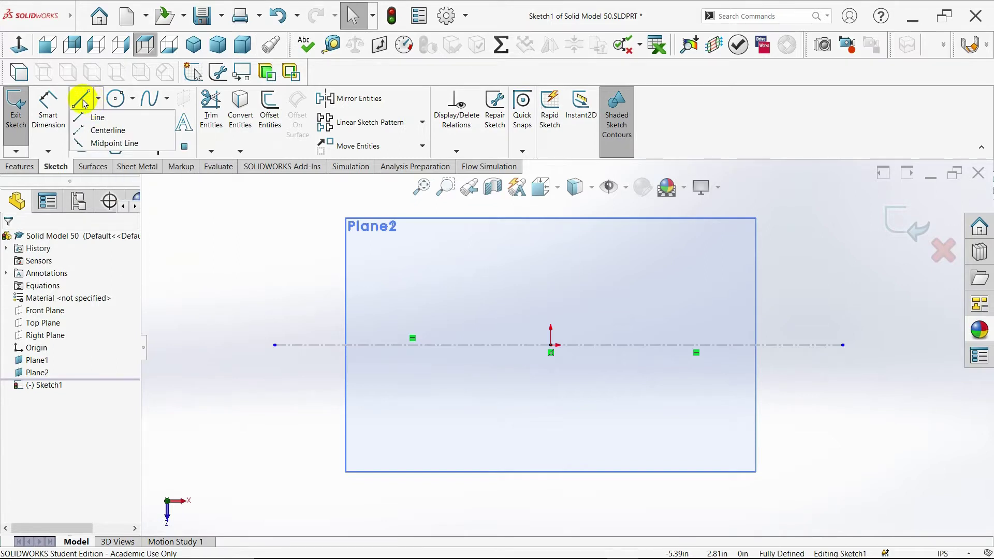
click(98, 124)
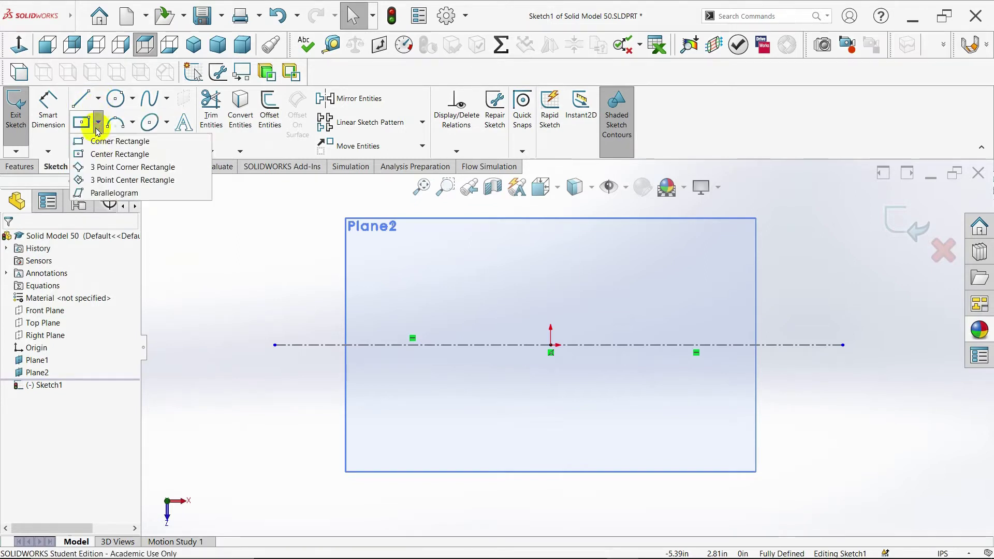
click(104, 158)
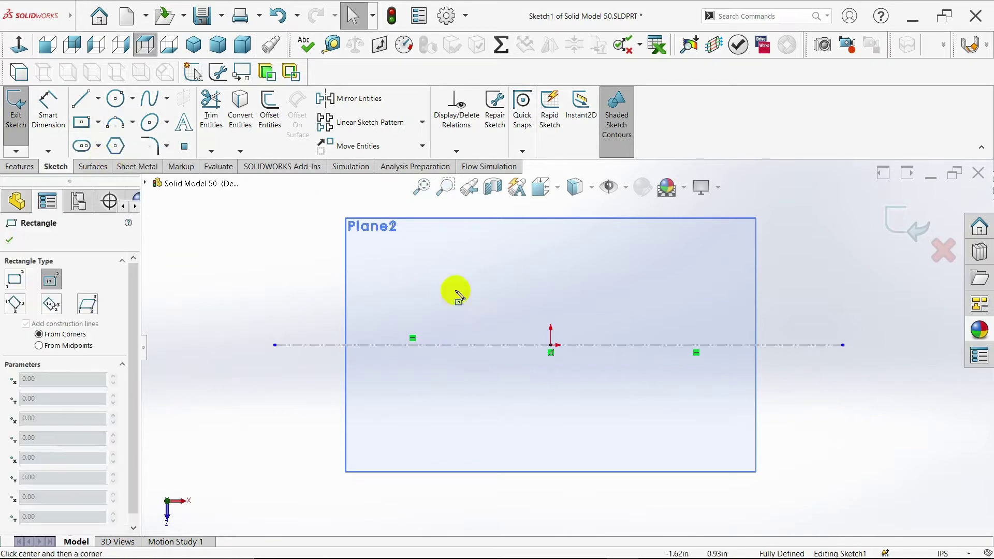
click(551, 345)
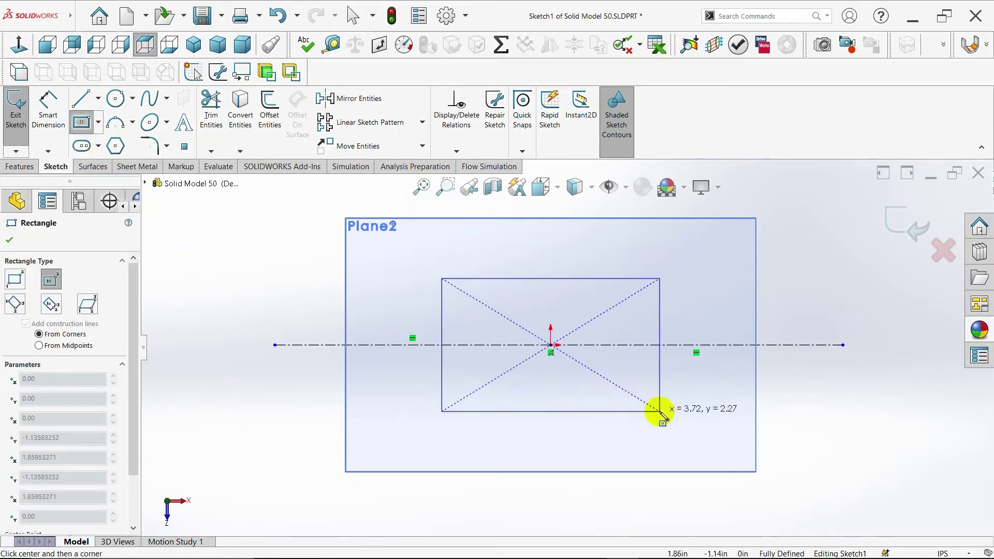
click(660, 412)
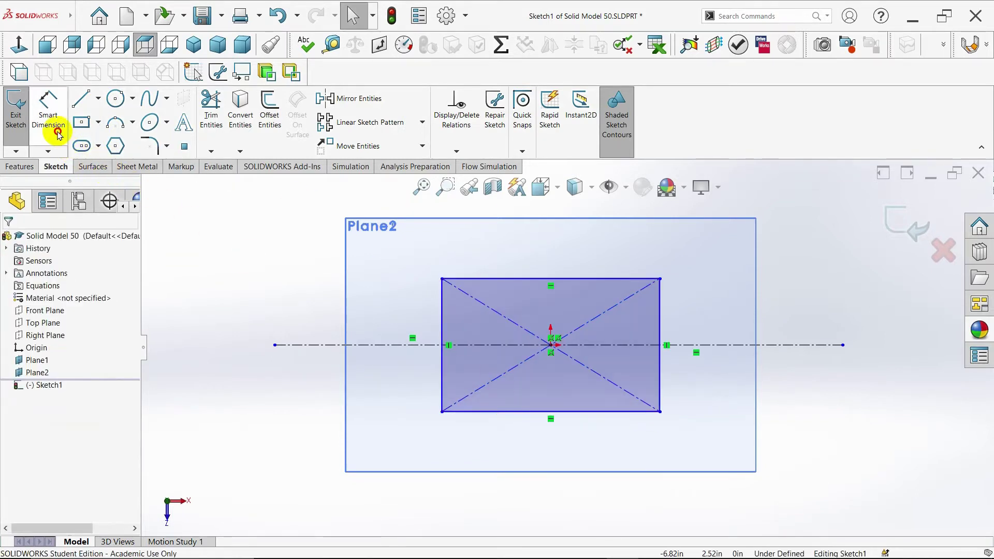
- Dimension the rectangle's height as 2.00 and its bottom edge 1.00 below the centerline
click(50, 116)
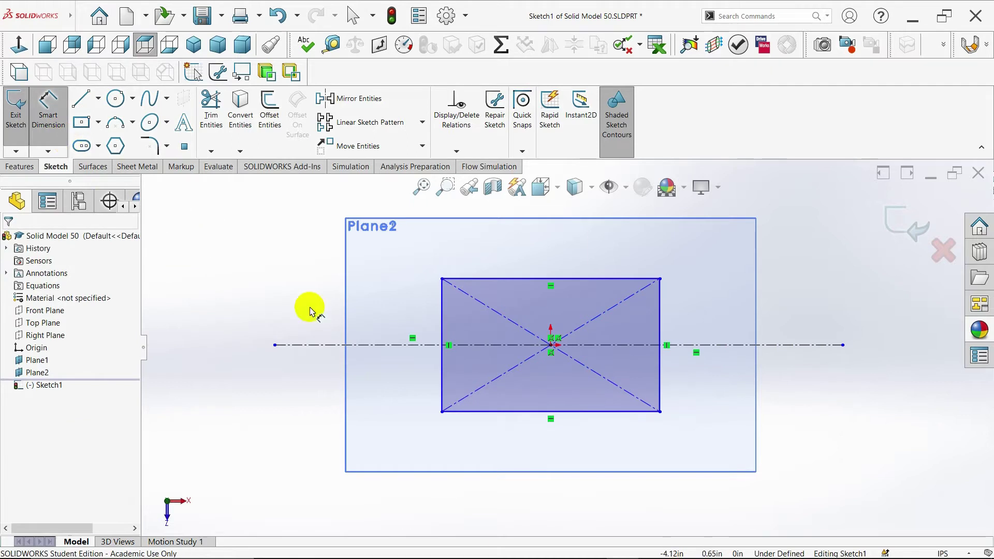
click(444, 387)
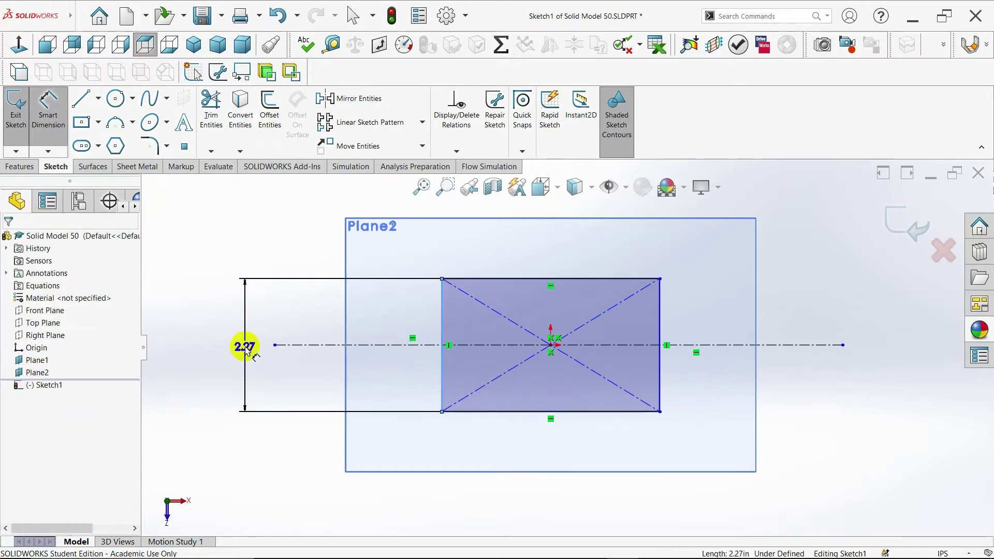
click(246, 351)
text(=)
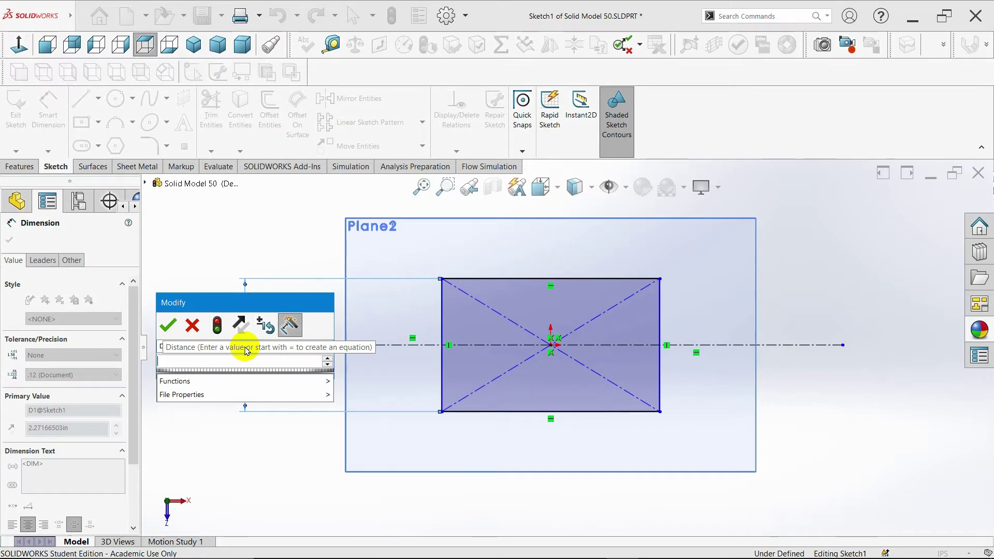
text(2)
key(Return)
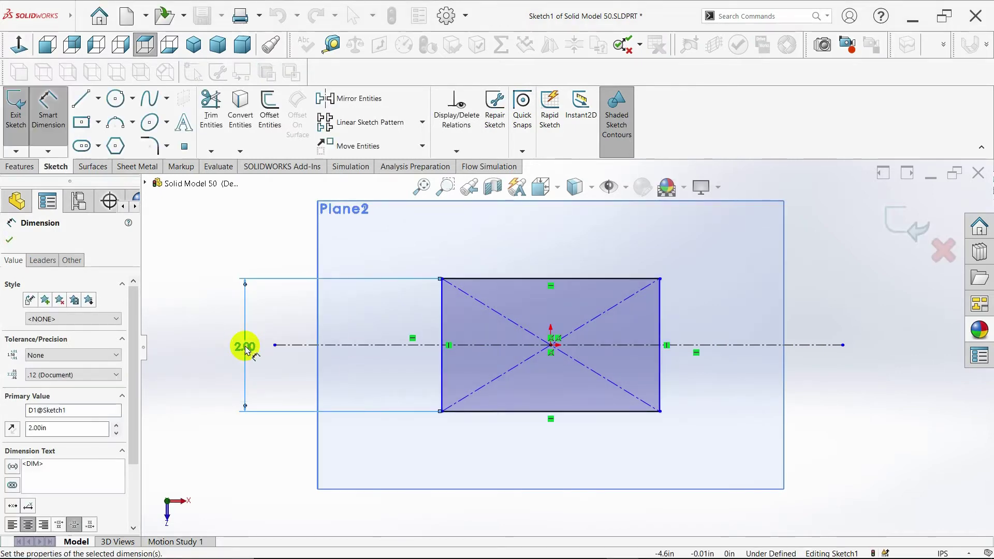
click(424, 350)
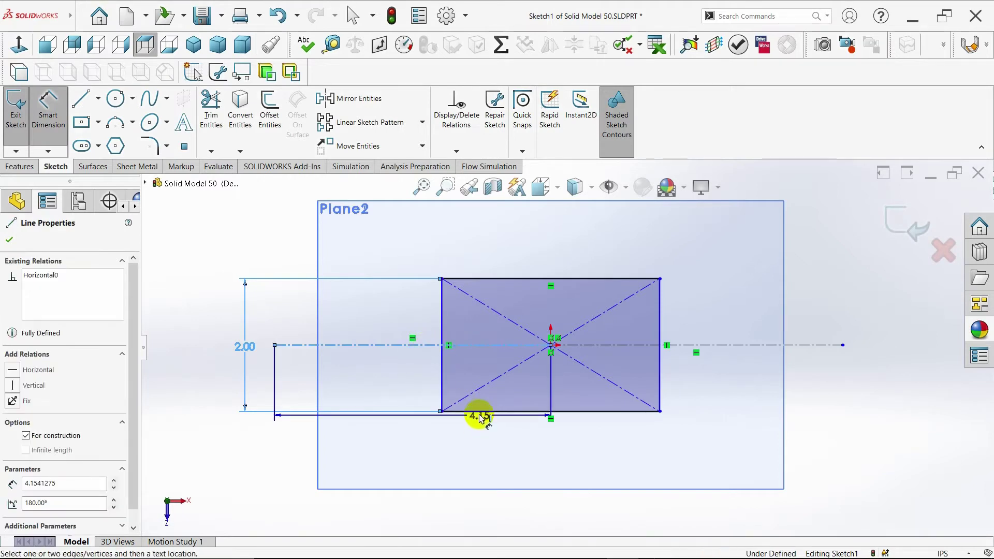
click(477, 412)
click(341, 392)
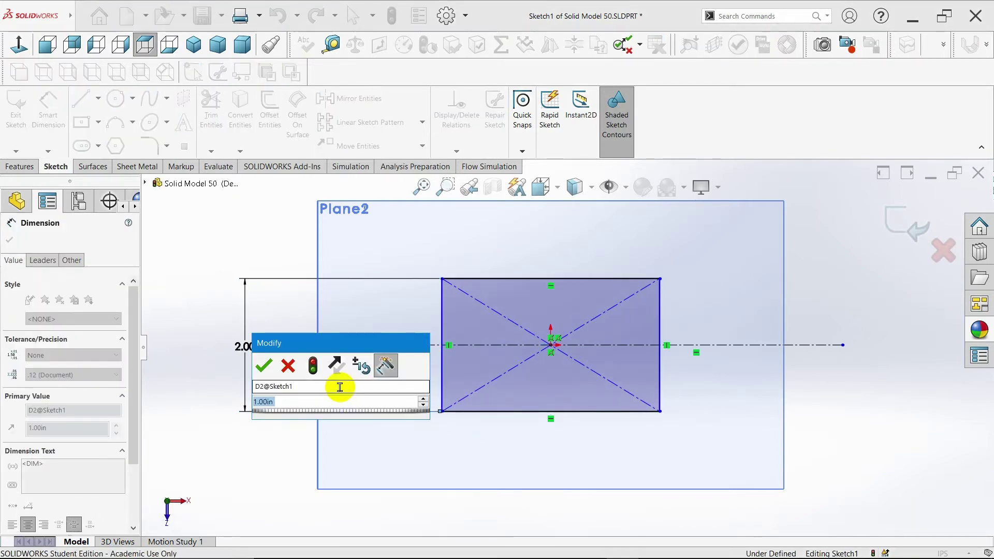
click(266, 371)
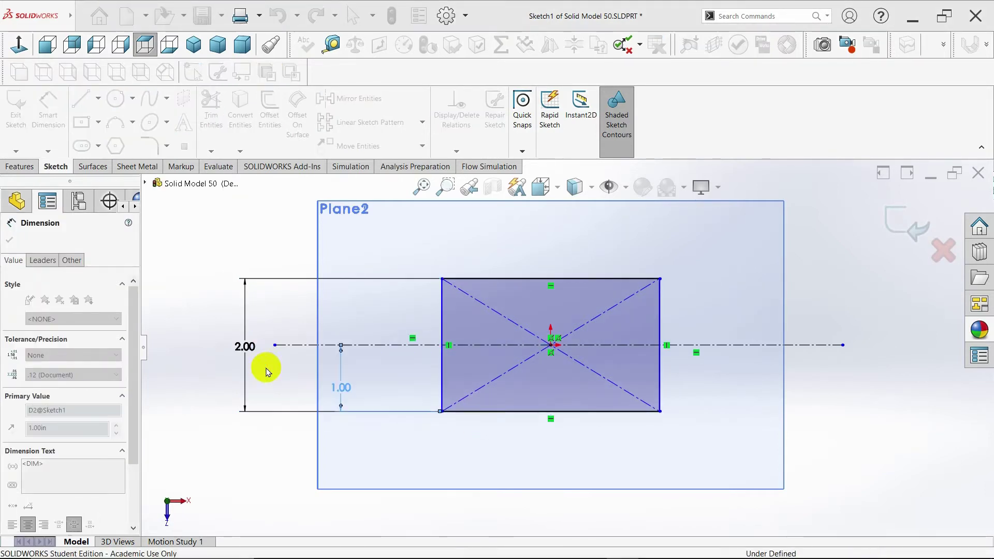
- Replace the height dimension with a 2.00 width dimension and tidy the 1.00 dimension
click(245, 346)
key(Delete)
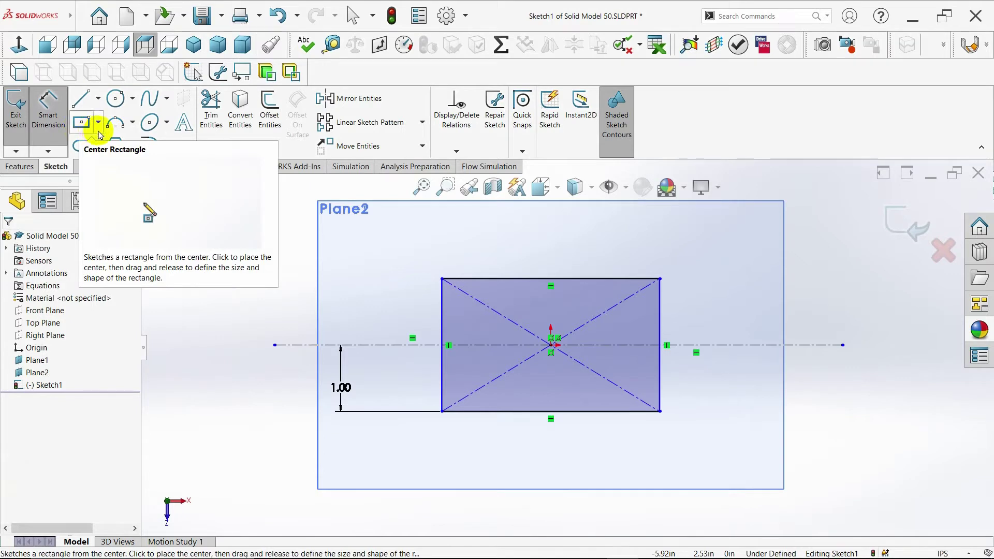
click(503, 413)
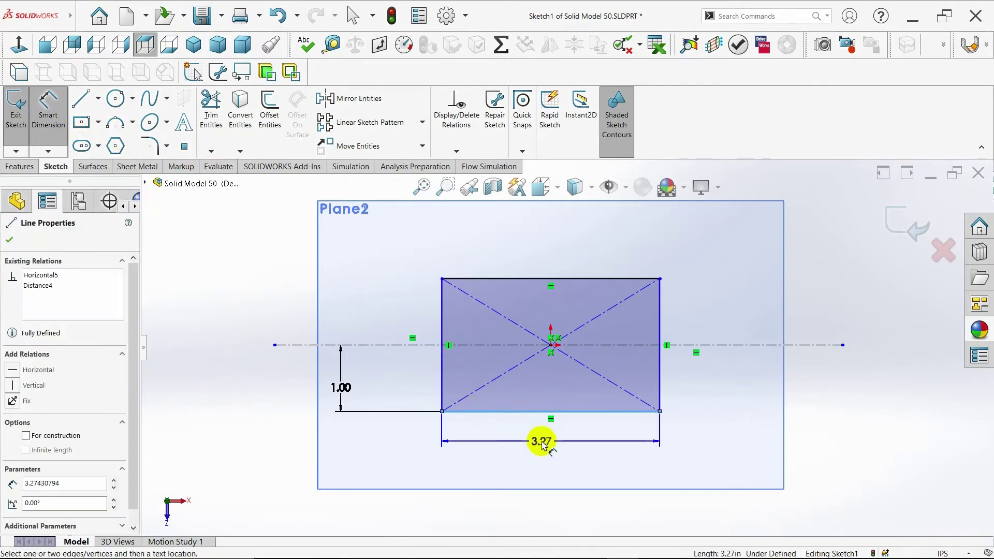
click(542, 444)
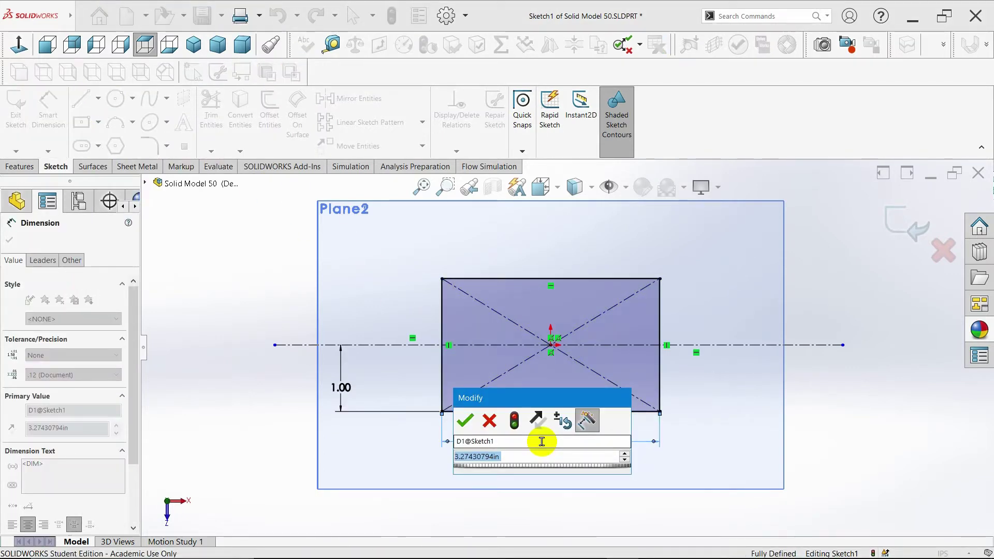
text(2)
key(Return)
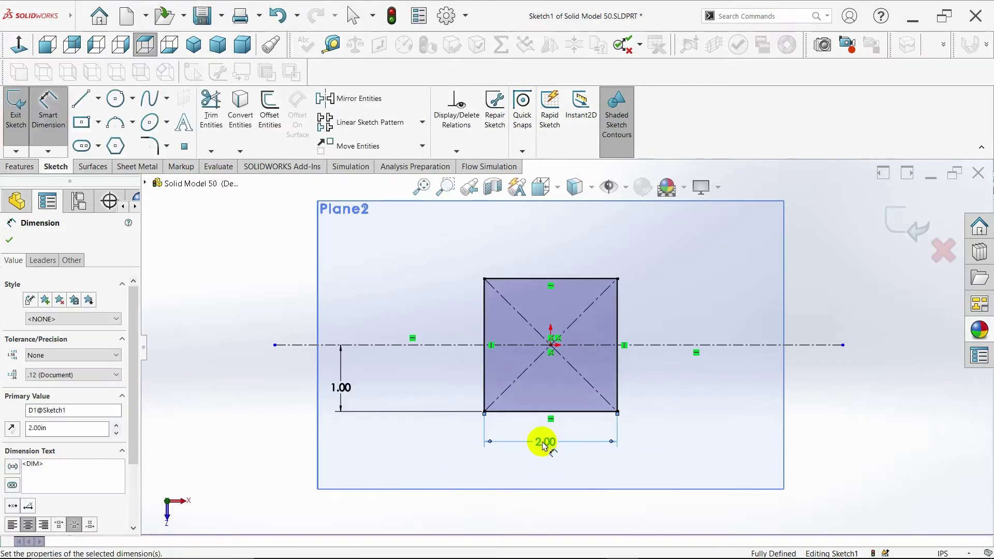
drag(342, 388, 455, 388)
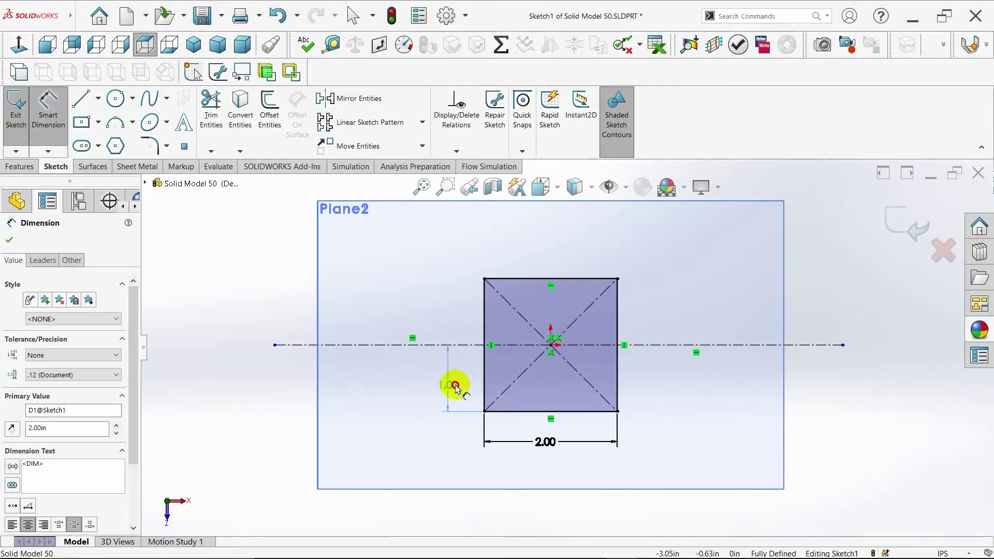
- Trim away the square's upper half and close it with a line along the centerline
click(9, 240)
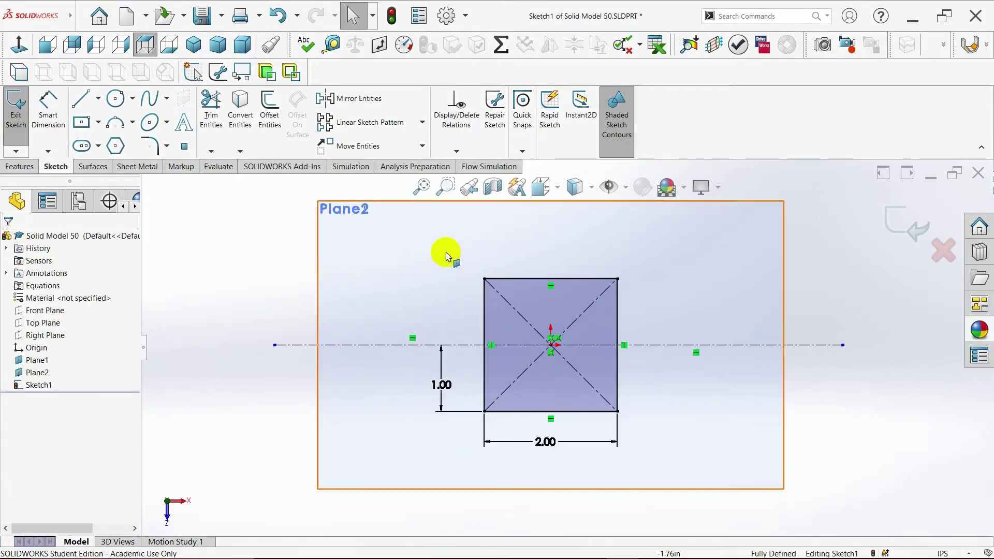
click(207, 119)
mouse_move(473, 321)
mouse_down()
mouse_move(636, 323)
mouse_move(579, 250)
mouse_up()
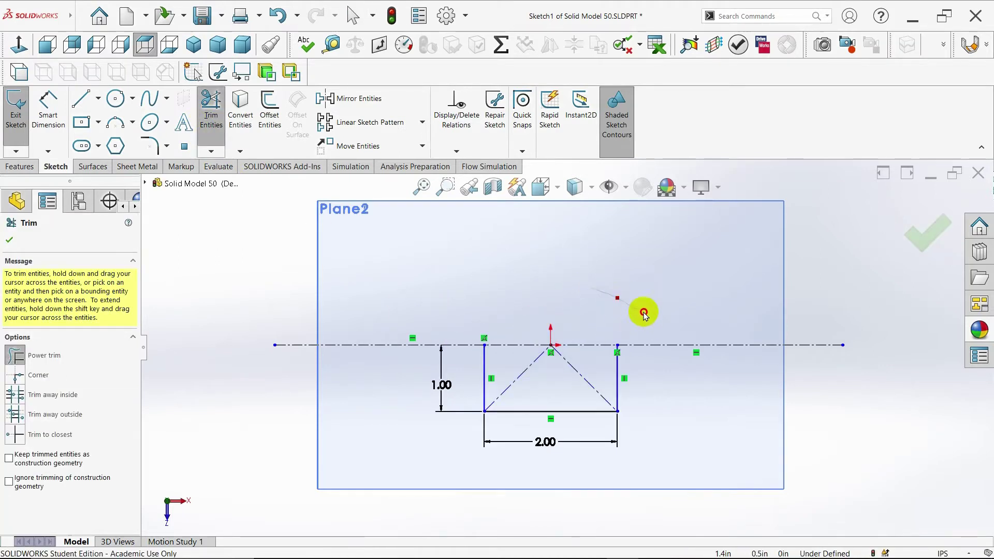
click(80, 98)
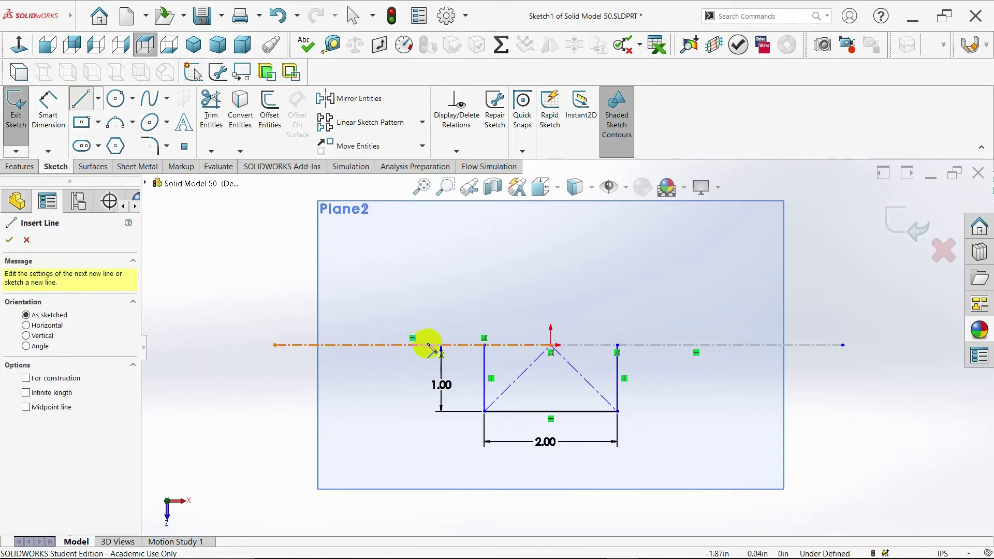
click(484, 344)
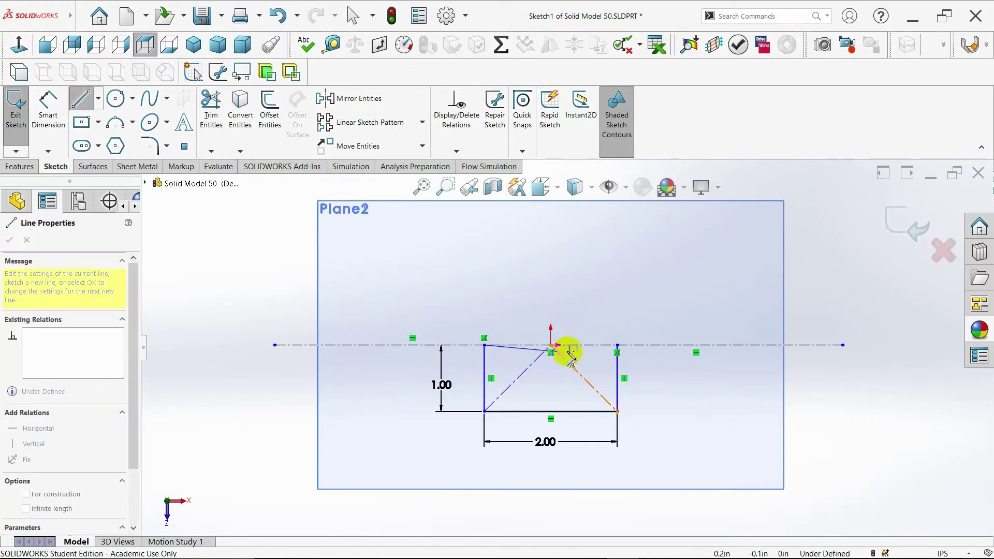
click(617, 345)
key(Escape)
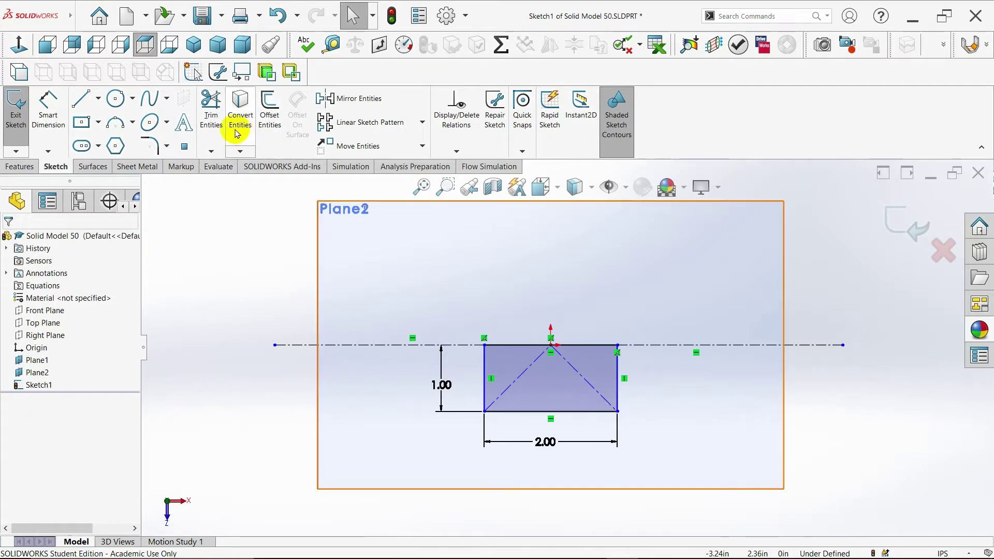
- Trim the diagonal construction lines and dimension the left corner 1.00 from the origin
click(211, 112)
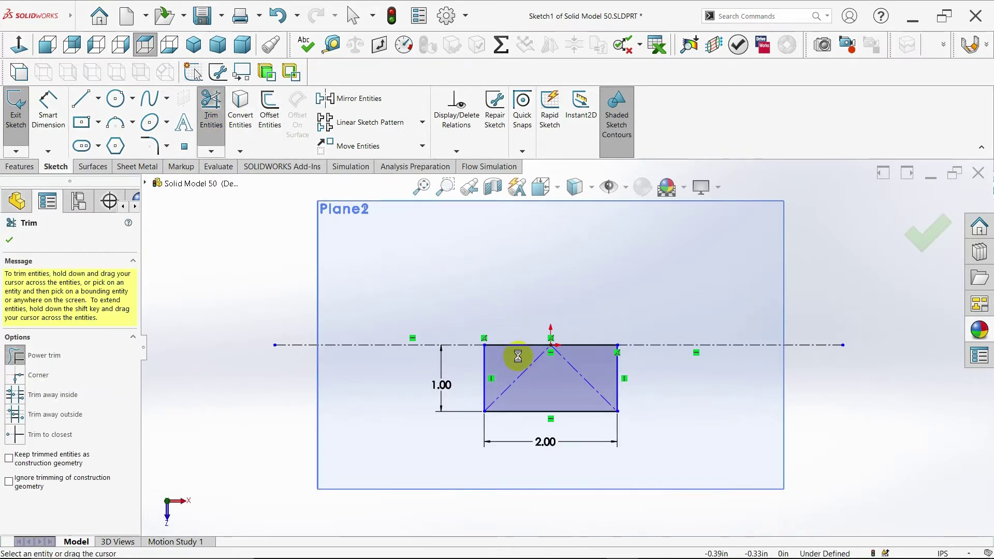
drag(517, 356, 587, 378)
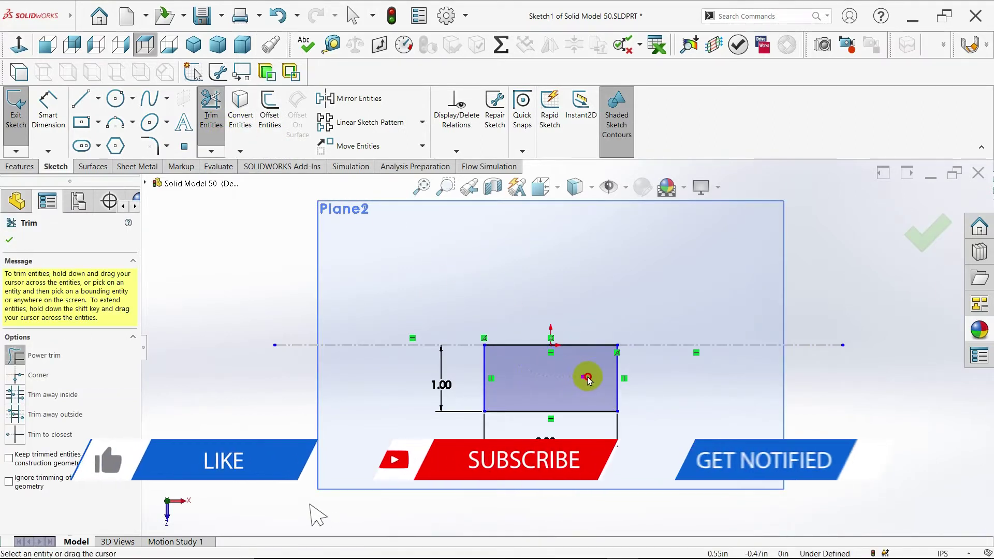
click(45, 124)
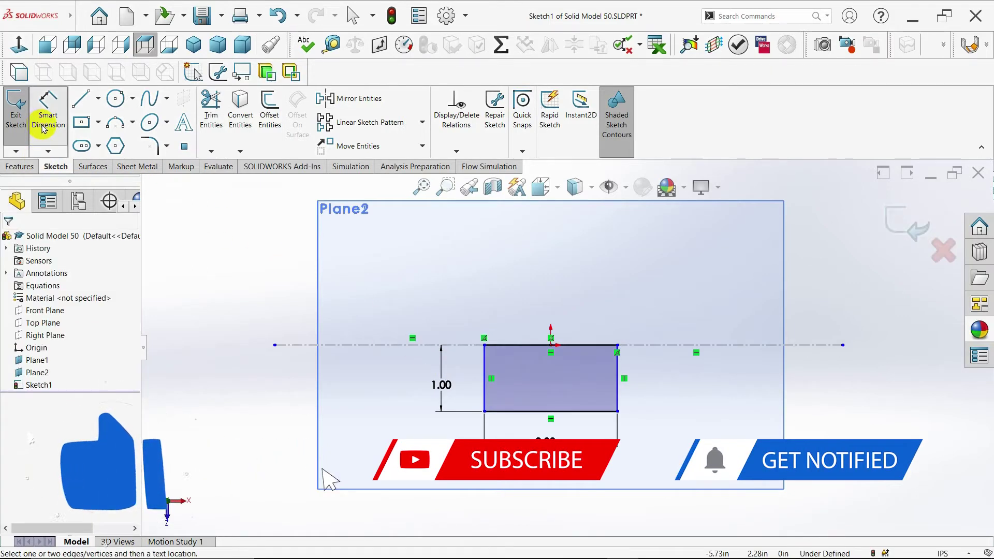
click(550, 344)
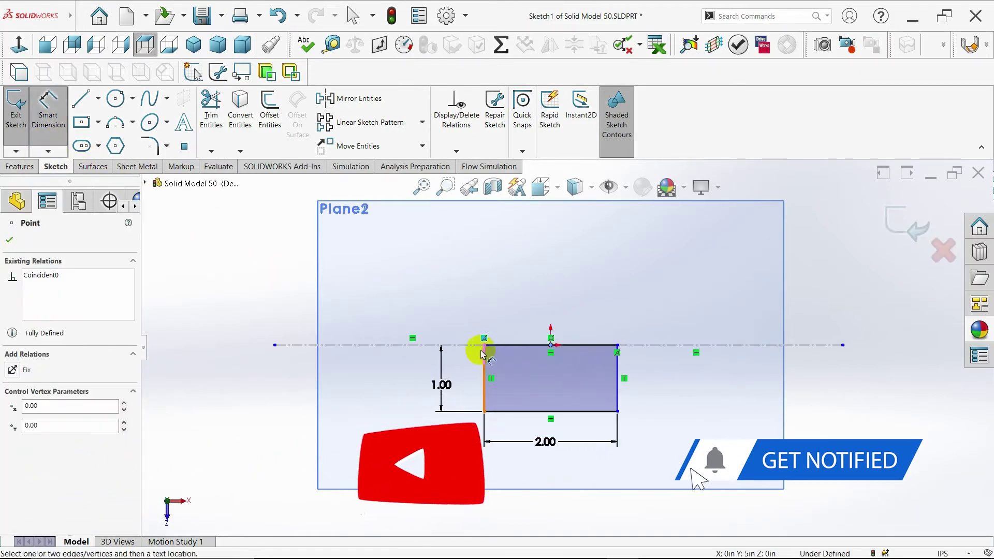
click(484, 344)
click(510, 315)
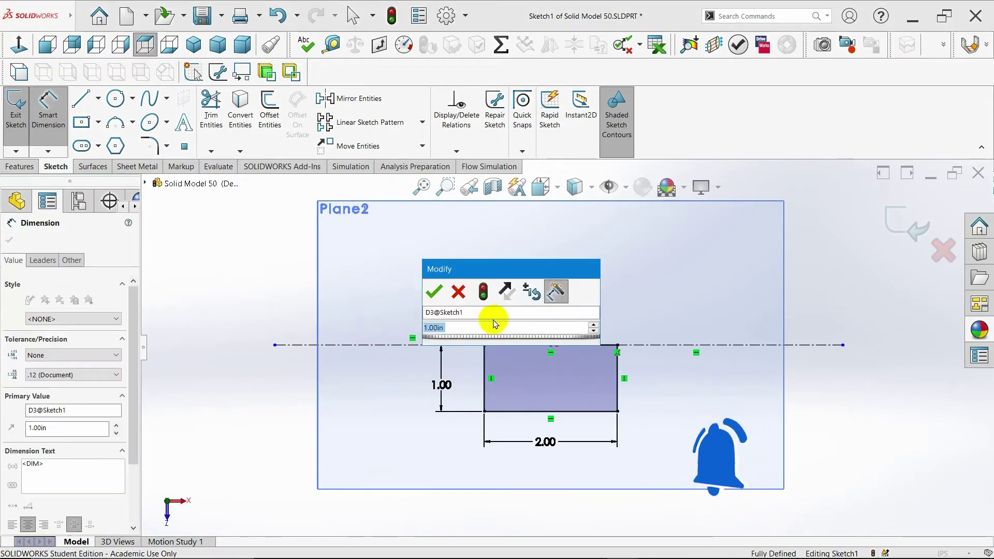
click(433, 291)
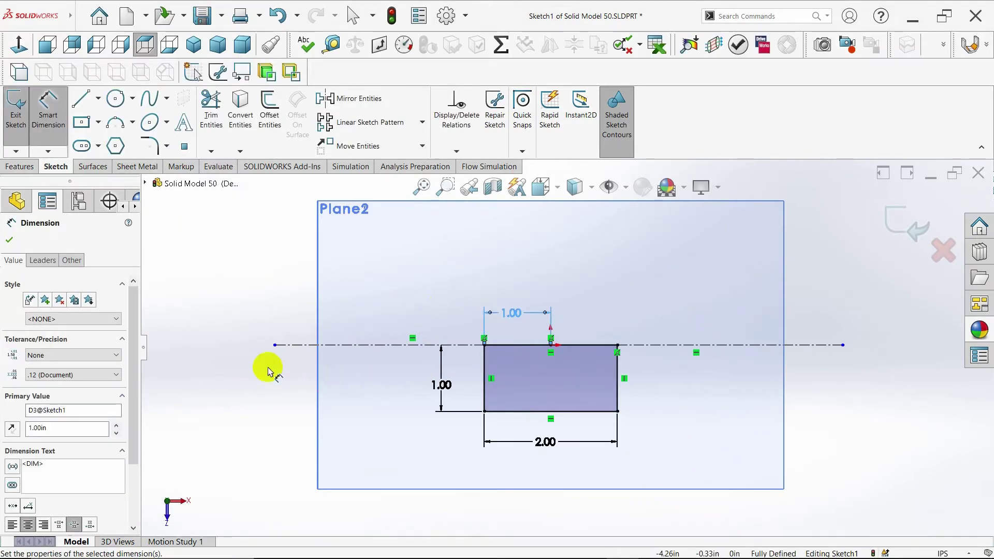
click(9, 240)
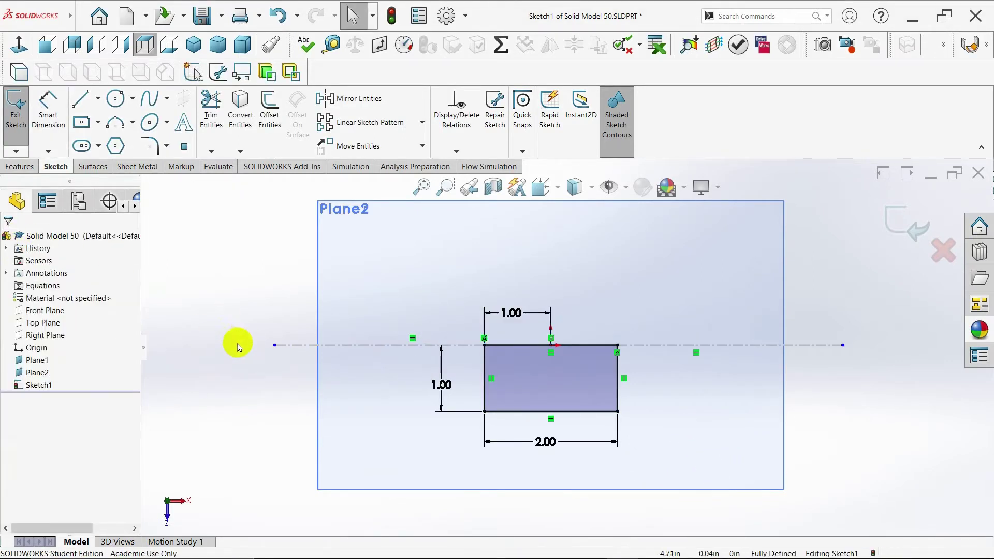
- Exit Sketch1 and switch to an isometric view
click(906, 224)
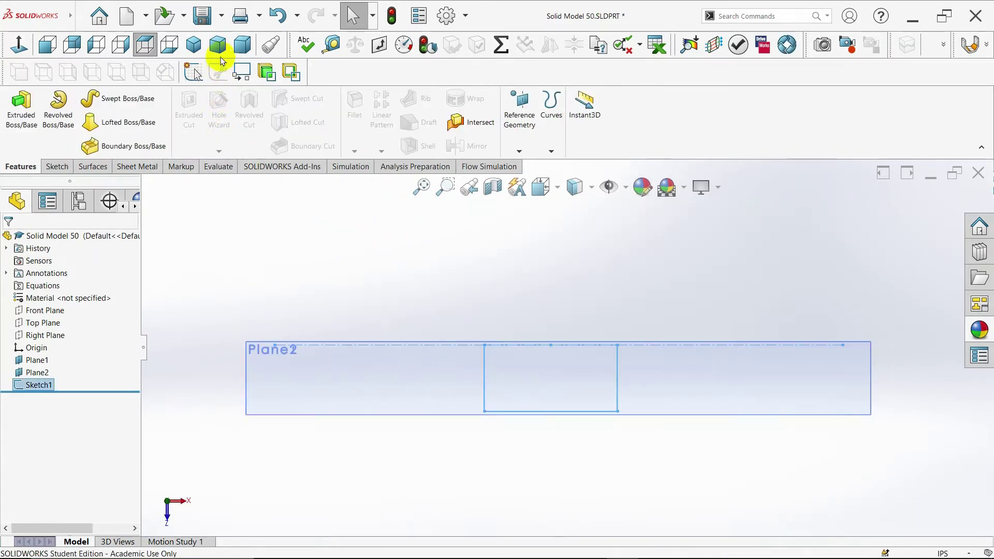
click(193, 45)
click(348, 362)
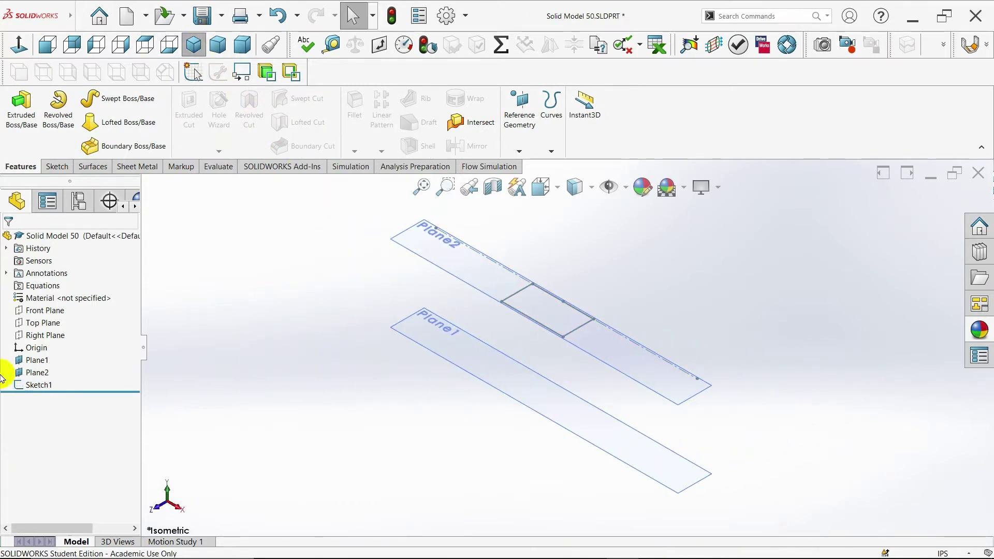
- Start a sketch on Plane1 and zoom in on it
click(38, 373)
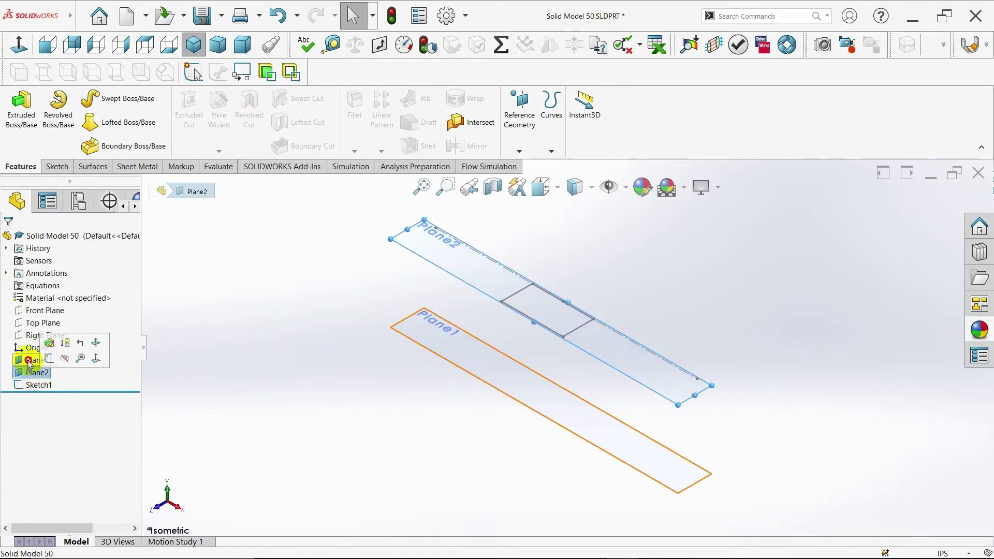
click(37, 360)
click(39, 341)
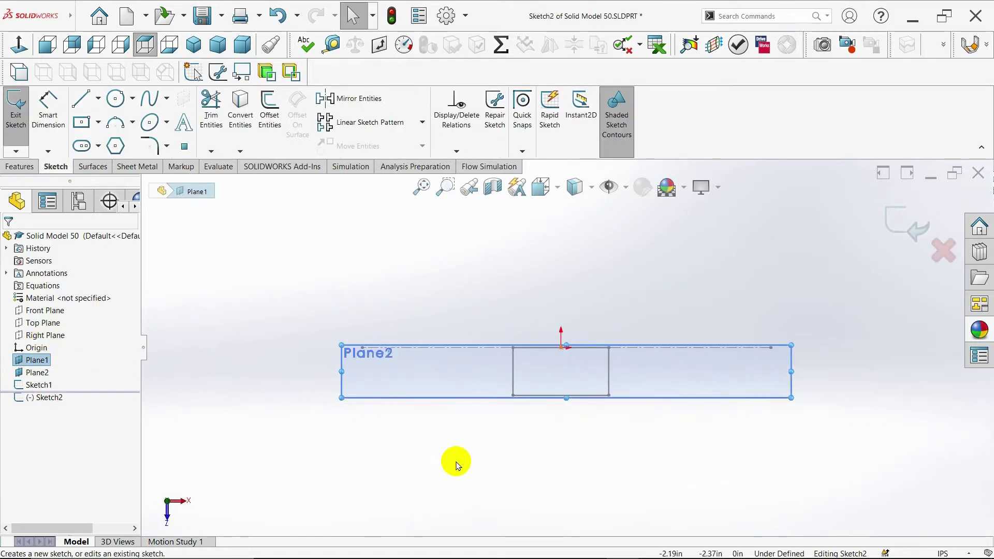
scroll(595, 359, down, 1)
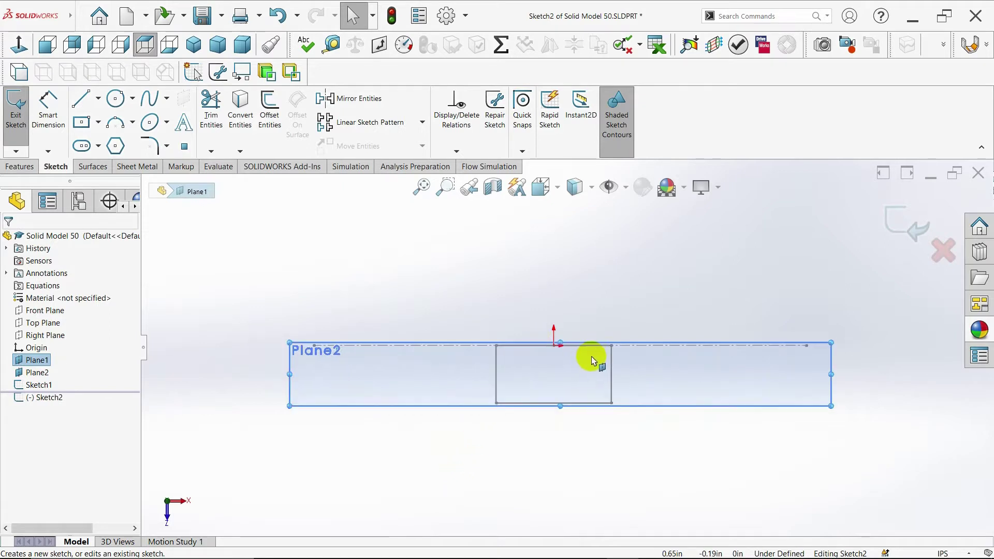
scroll(595, 371, down, 1)
scroll(593, 377, down, 2)
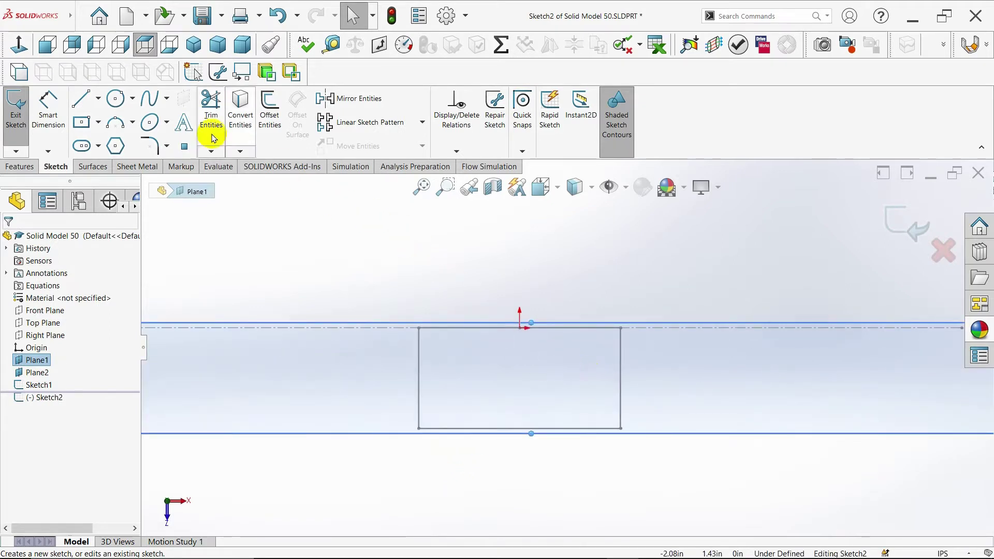
- Draw horizontal centerlines from the origin to the left and to the right
click(98, 122)
click(106, 158)
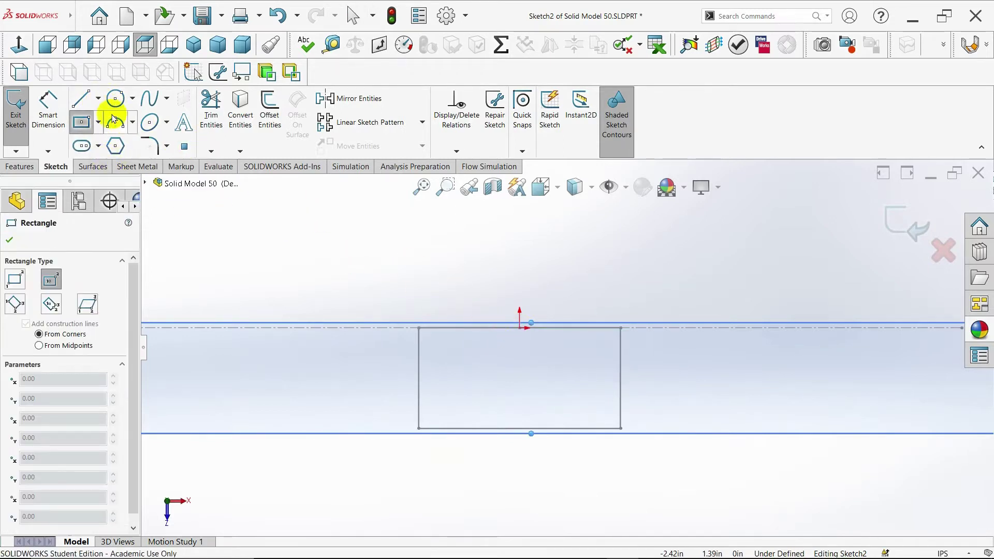
click(115, 98)
click(97, 99)
click(105, 132)
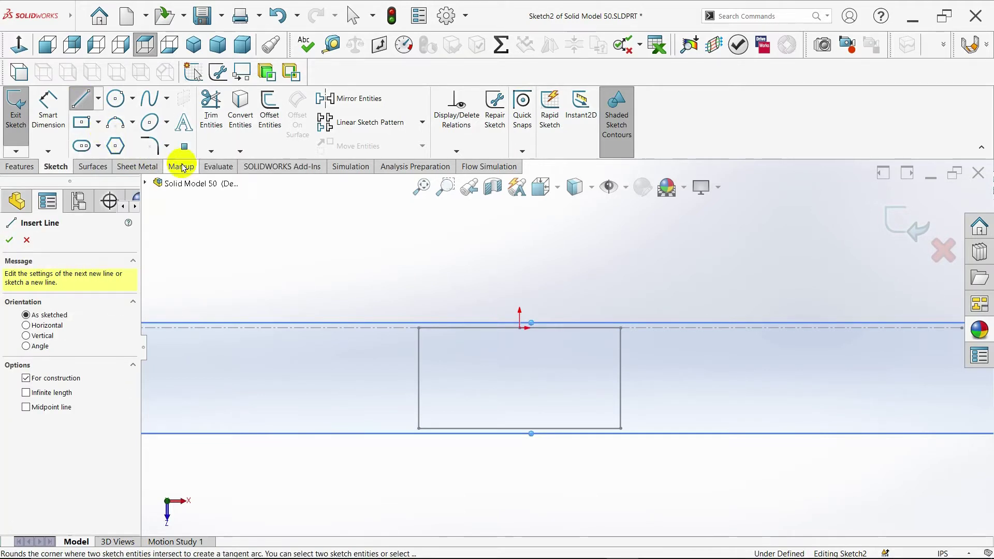
click(520, 327)
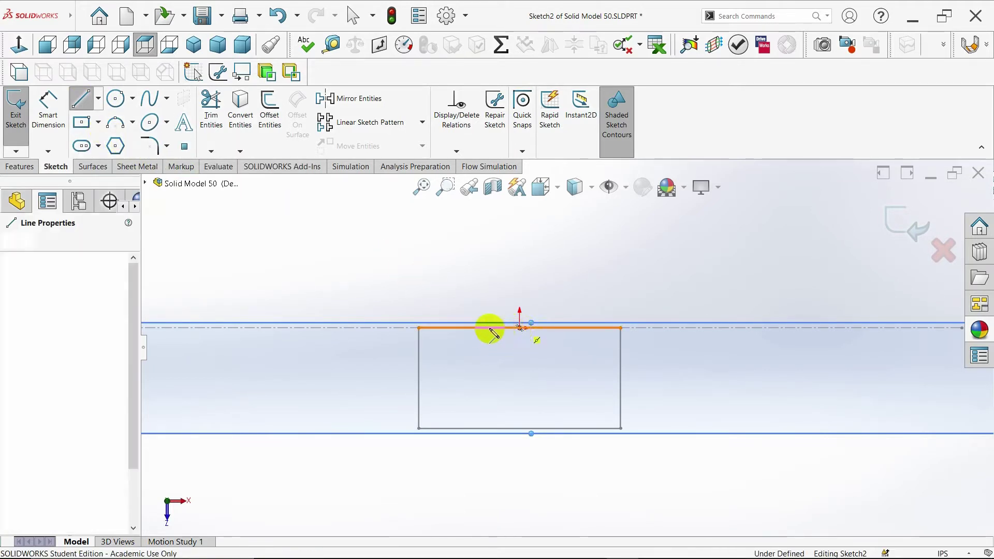
click(352, 328)
key(Escape)
click(98, 97)
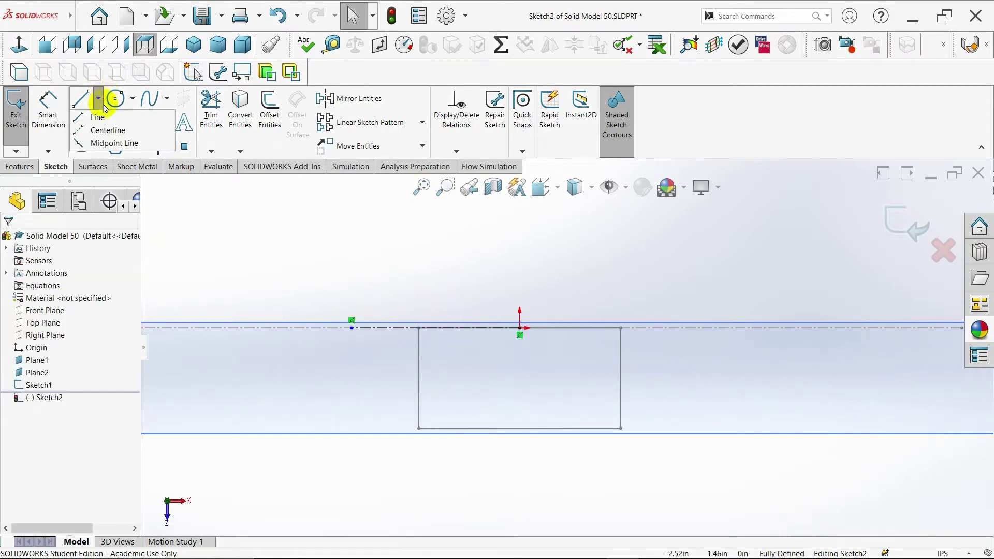
click(106, 124)
click(519, 328)
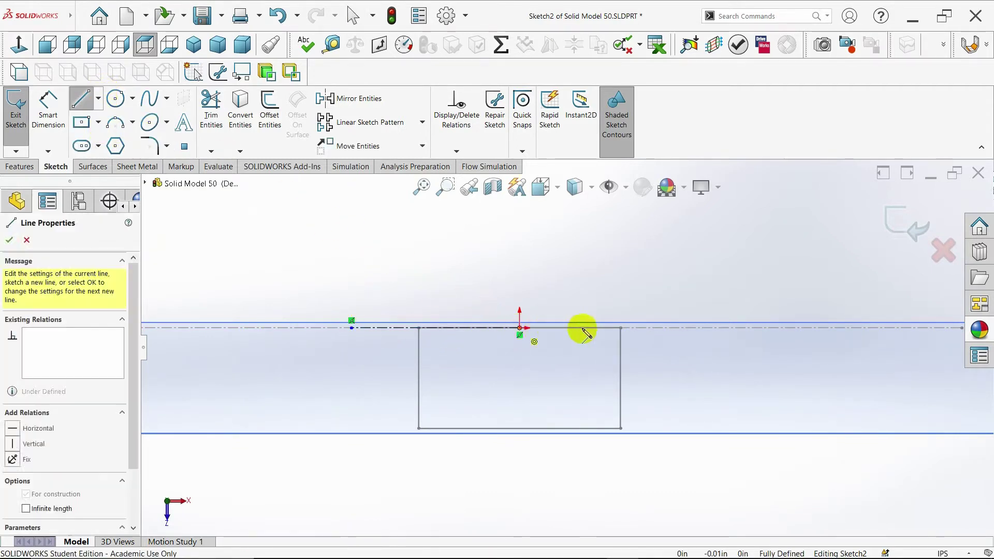
click(645, 328)
key(Escape)
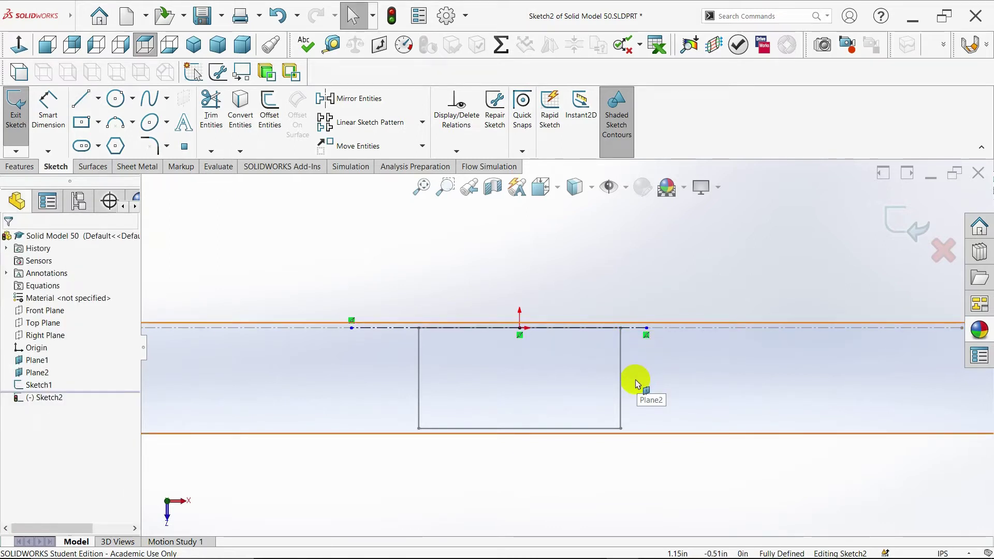
- Draw a center rectangle centred on the origin
click(98, 123)
click(118, 153)
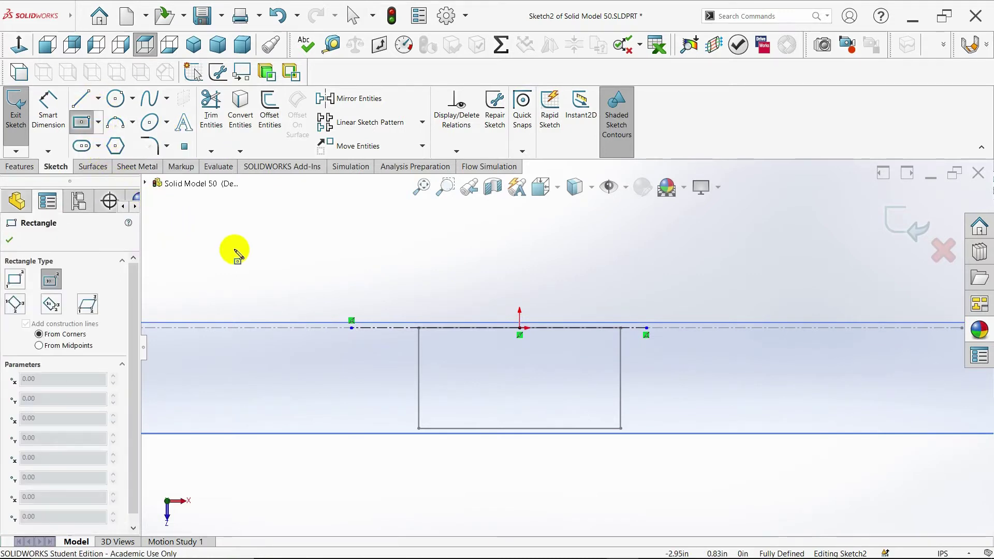
click(520, 328)
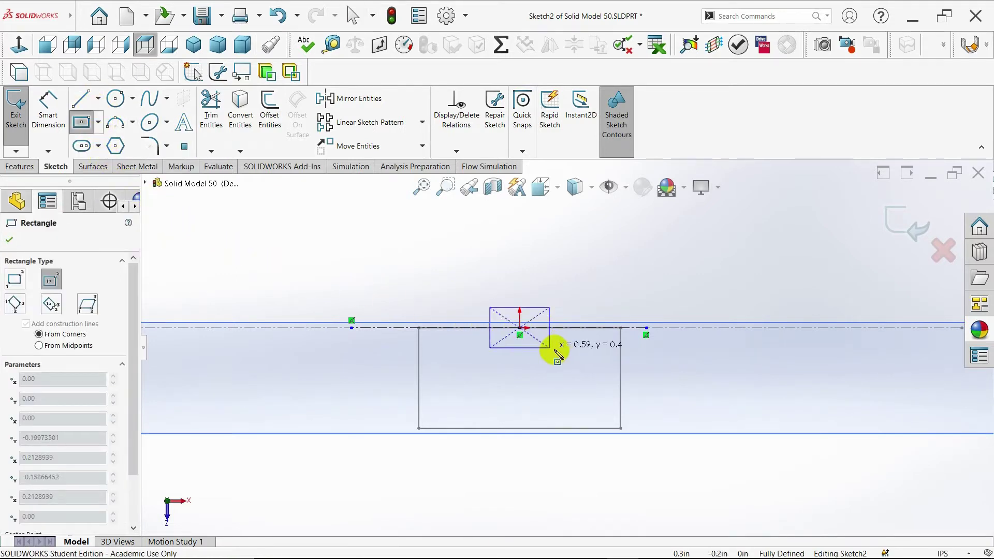
click(637, 393)
key(Escape)
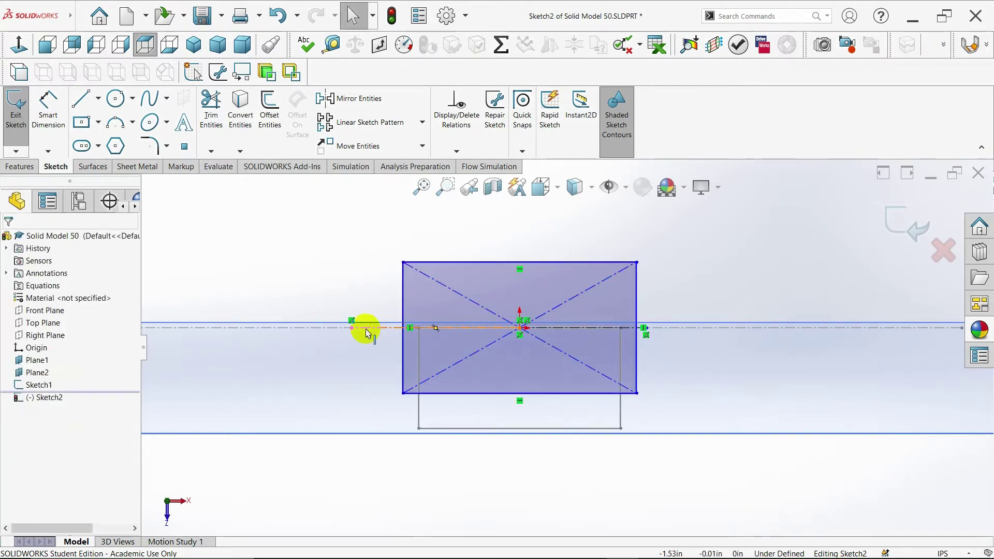
- Dimension the rectangle's height as 3.00 in
click(48, 124)
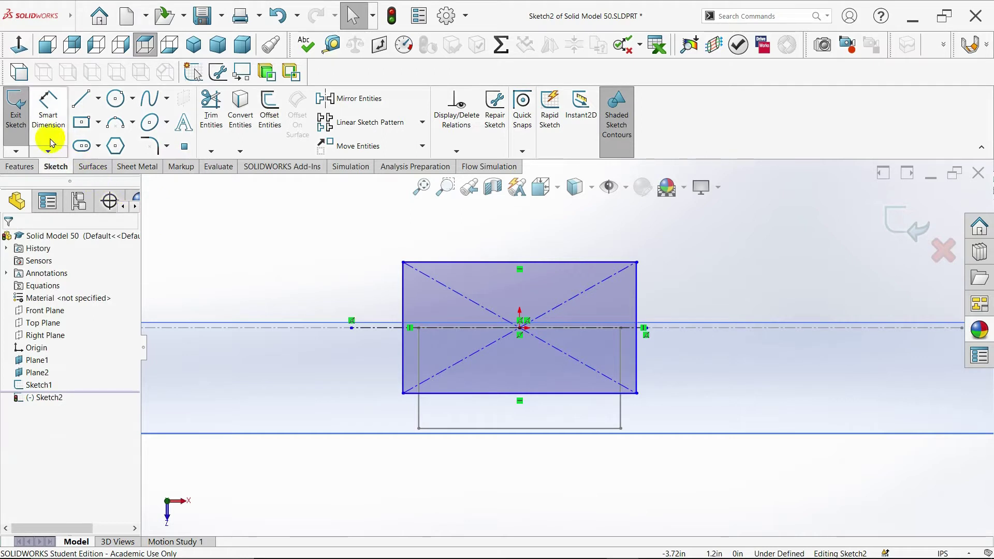
click(403, 313)
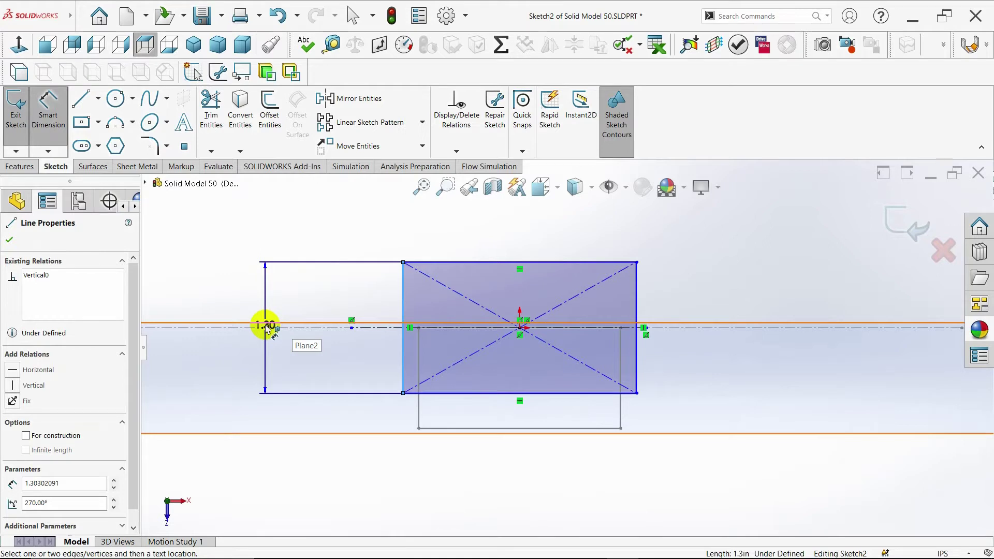
click(266, 327)
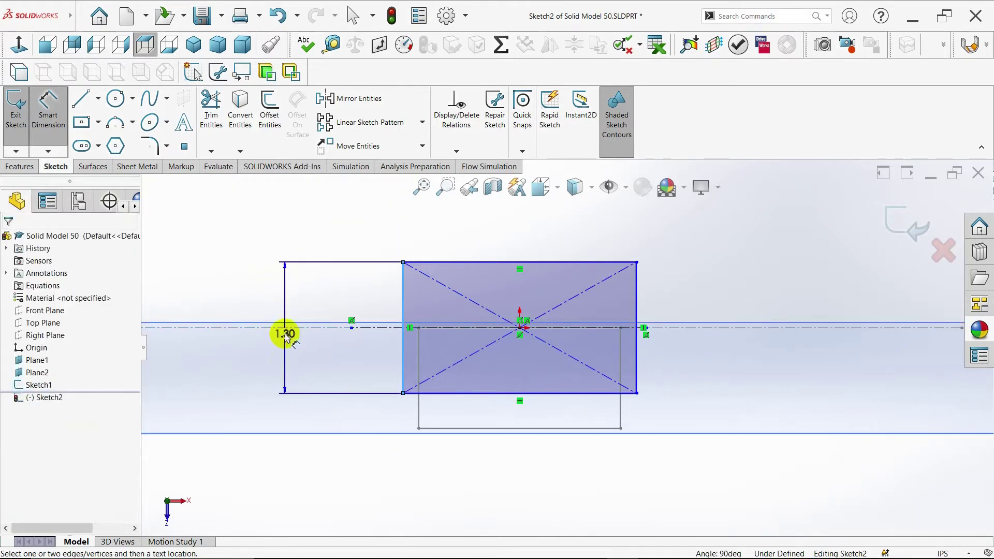
click(291, 343)
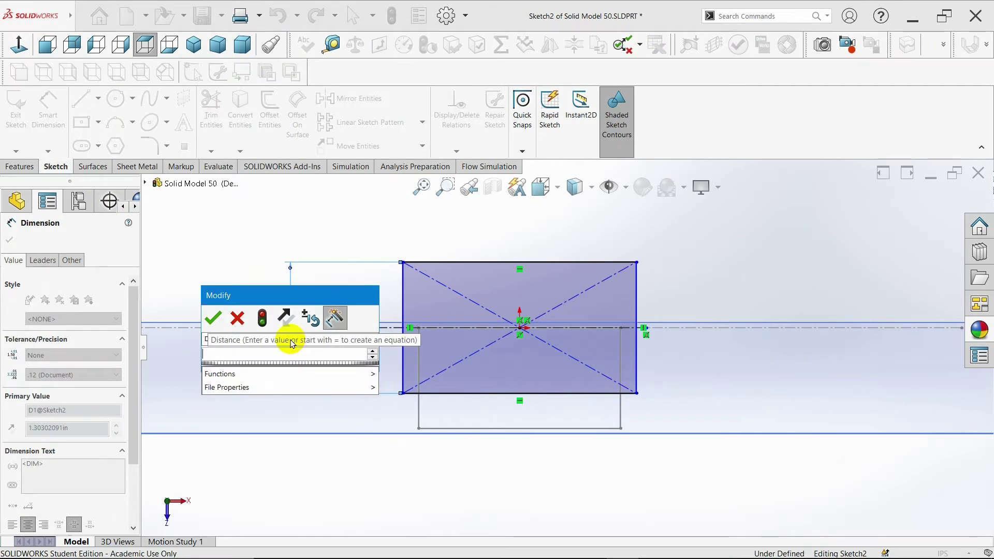
text(3)
key(Return)
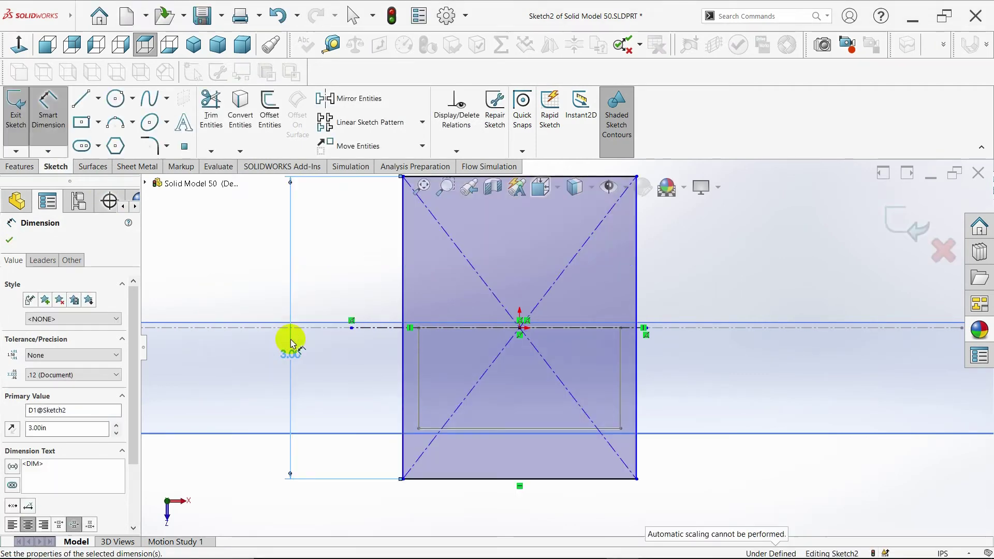
ctrl+middle_drag(410, 348, 444, 349)
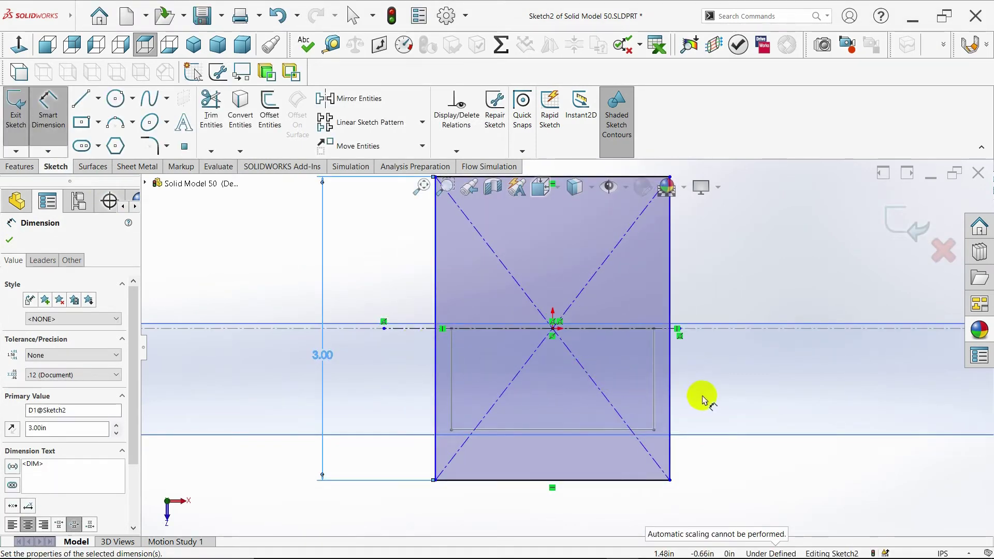
scroll(699, 397, up, 3)
scroll(673, 399, down, 1)
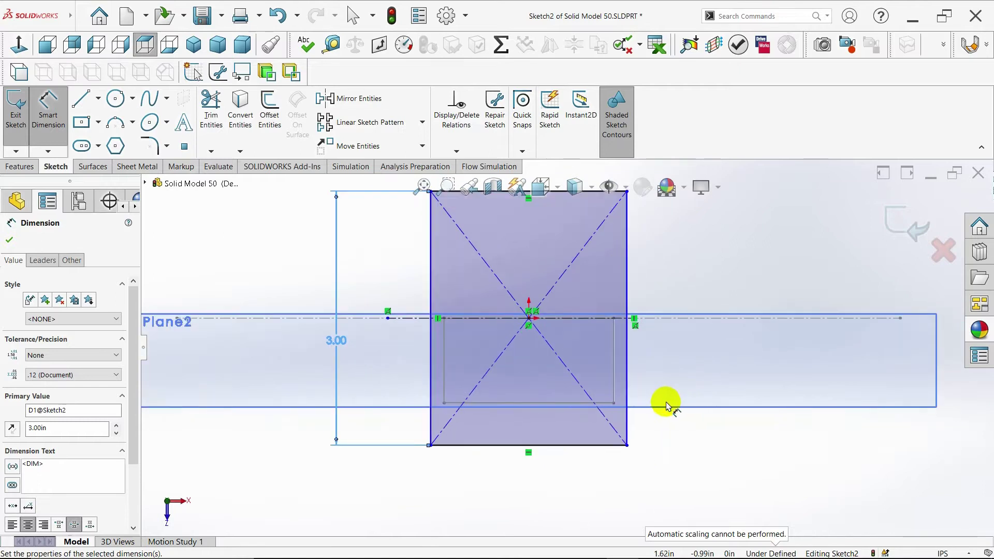
click(5, 239)
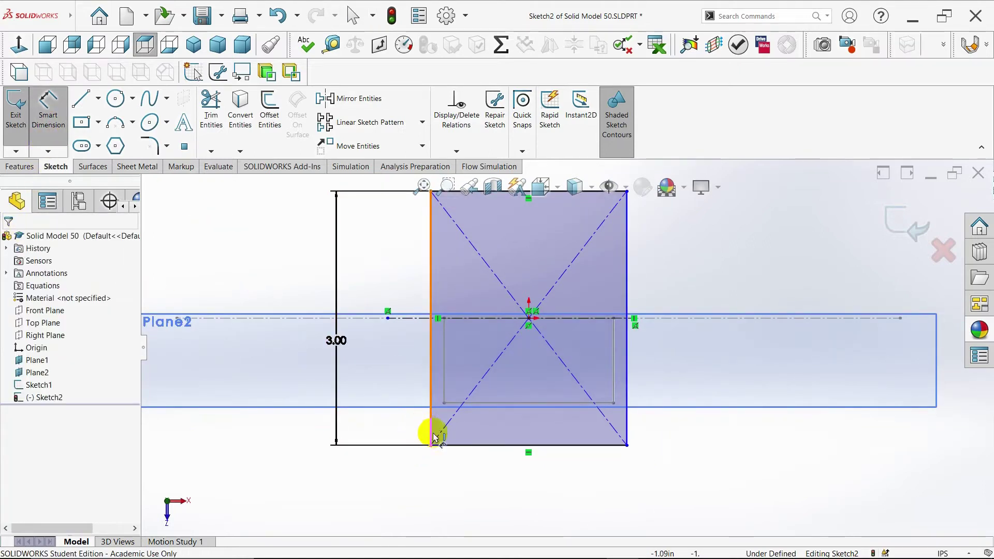
- Dimension the bottom edge width as 3.00 in, making a square
click(479, 445)
click(536, 479)
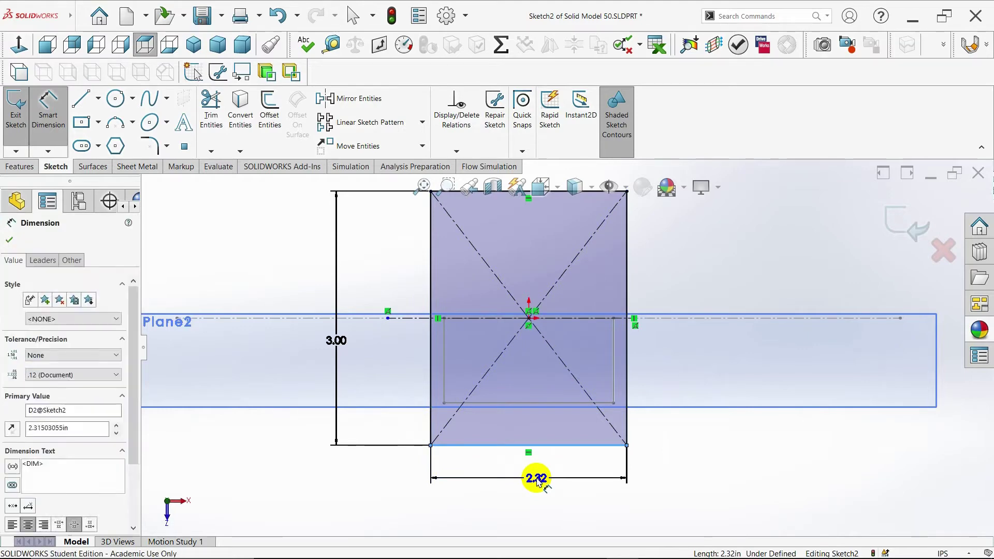
text(3)
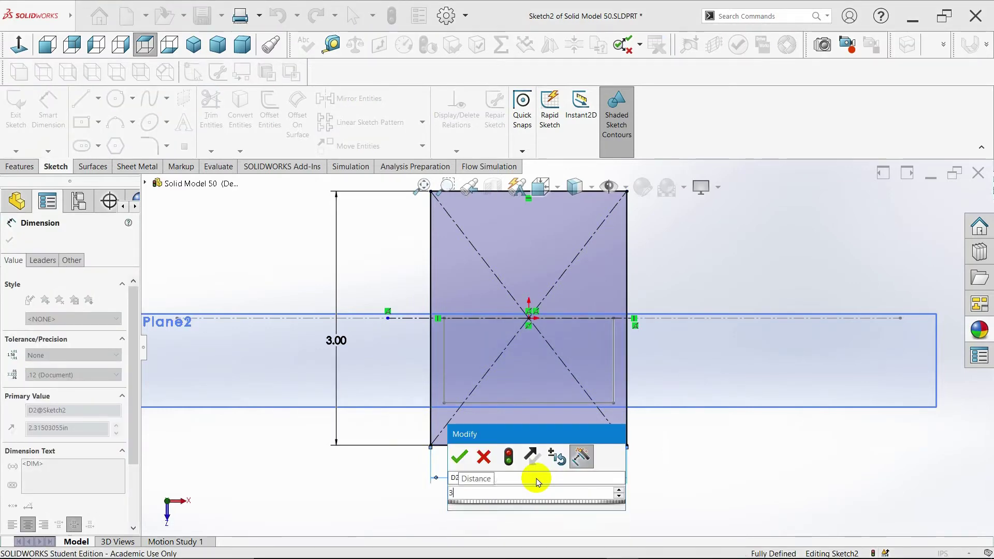
key(Return)
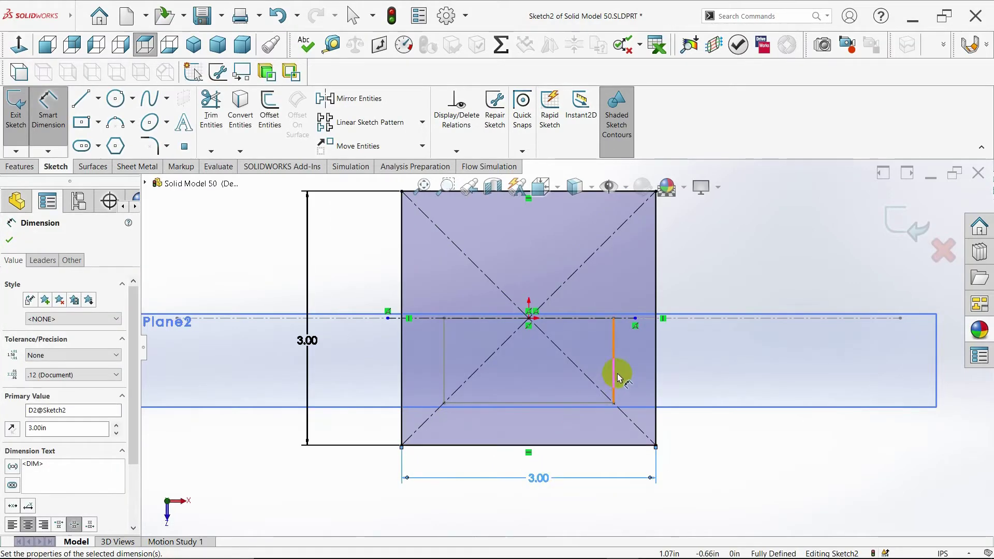
scroll(635, 373, down, 2)
scroll(635, 372, up, 2)
scroll(636, 376, up, 2)
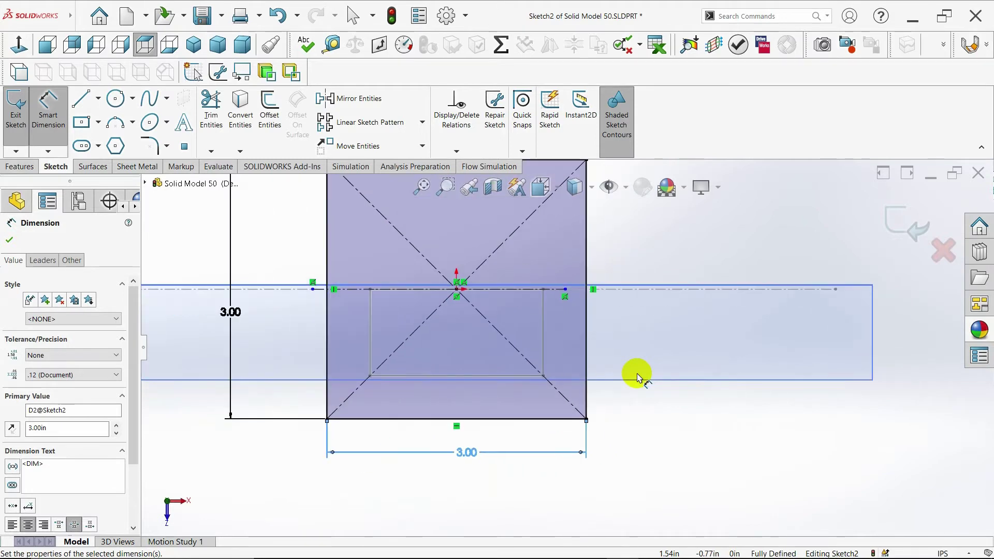
scroll(322, 232, up, 1)
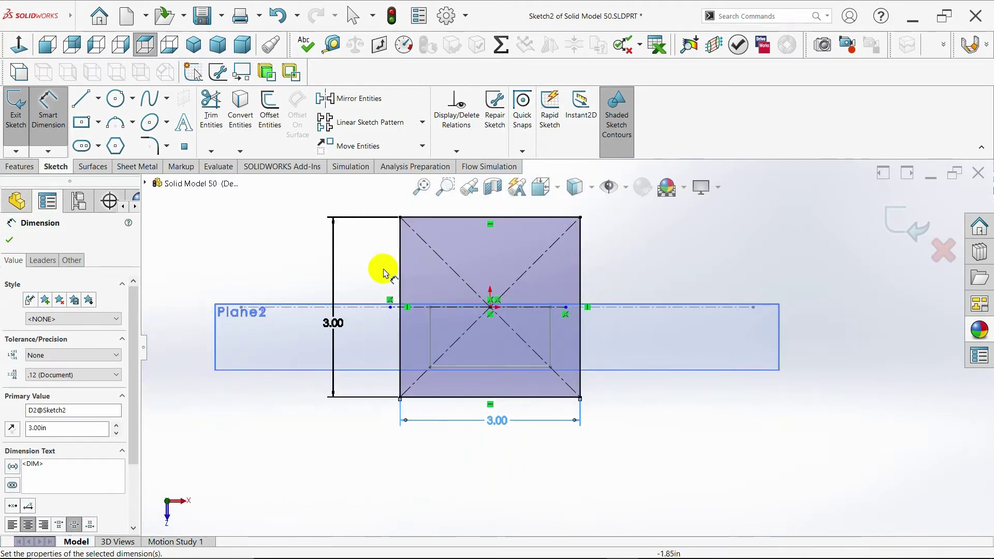
click(10, 240)
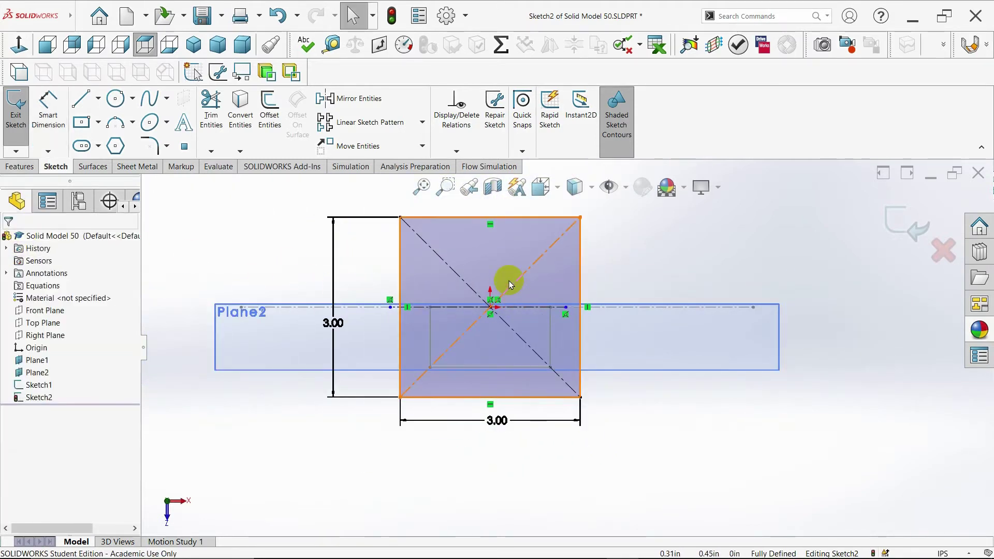
scroll(507, 278, up, 1)
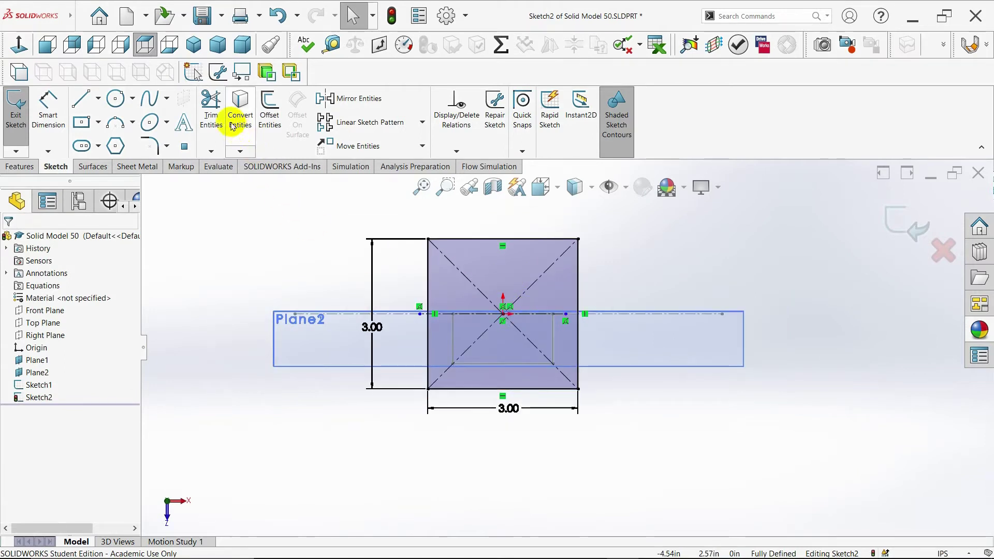
- Try a 1.67 dimension on the left centerline and close it unchanged
click(211, 112)
key(Escape)
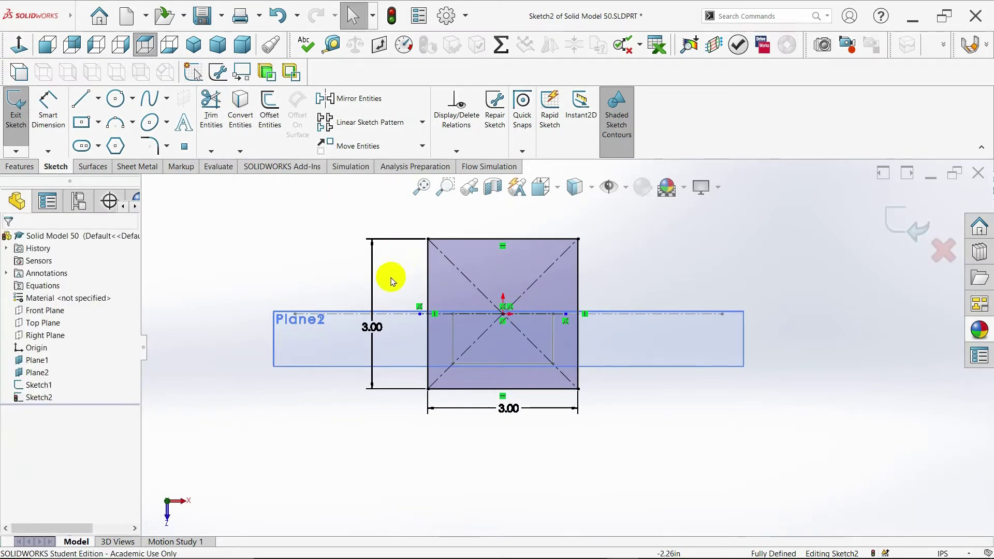
click(48, 111)
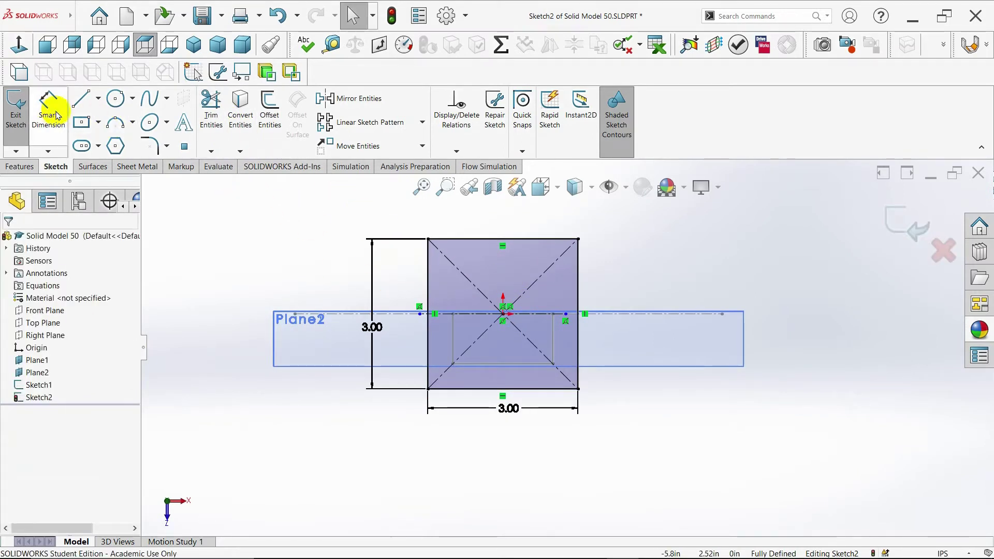
click(444, 313)
click(411, 377)
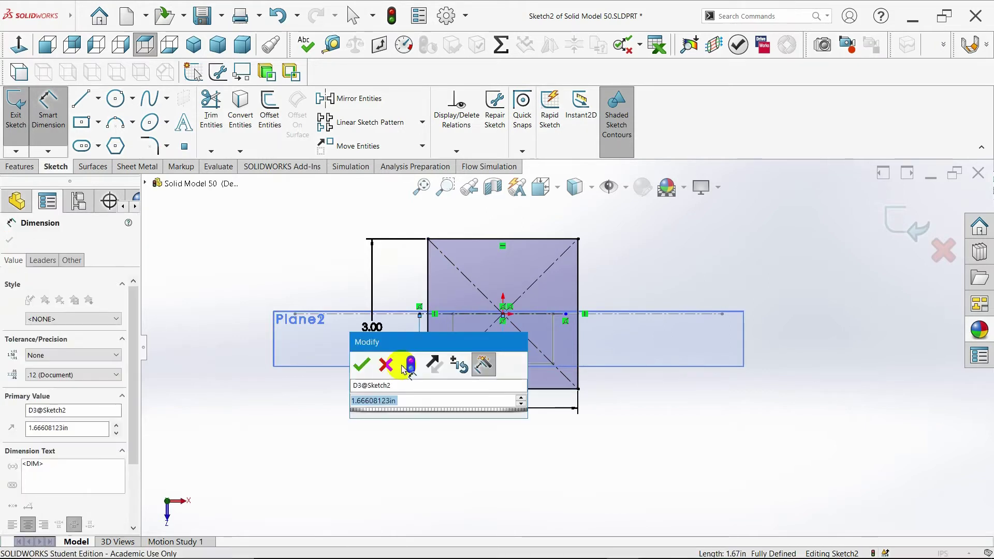
click(387, 365)
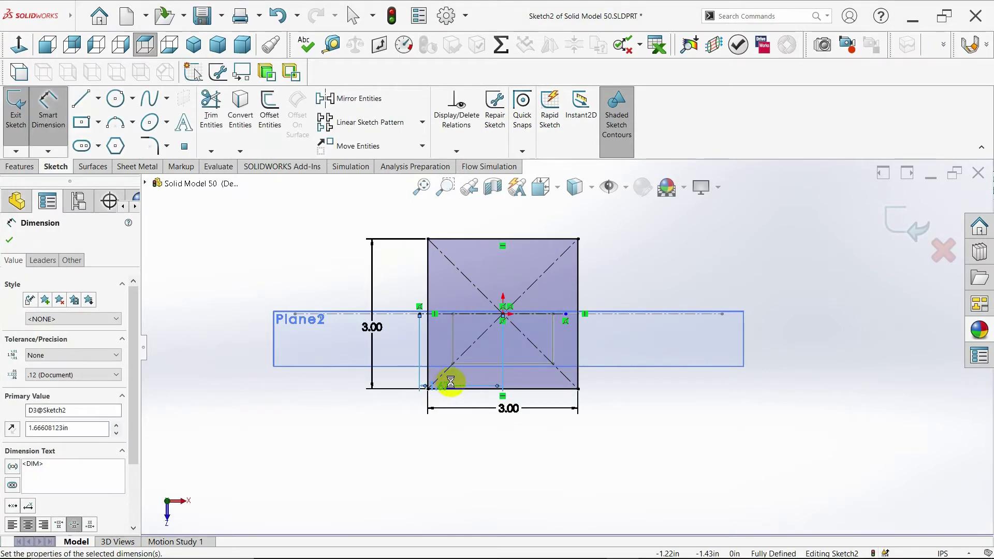
click(451, 387)
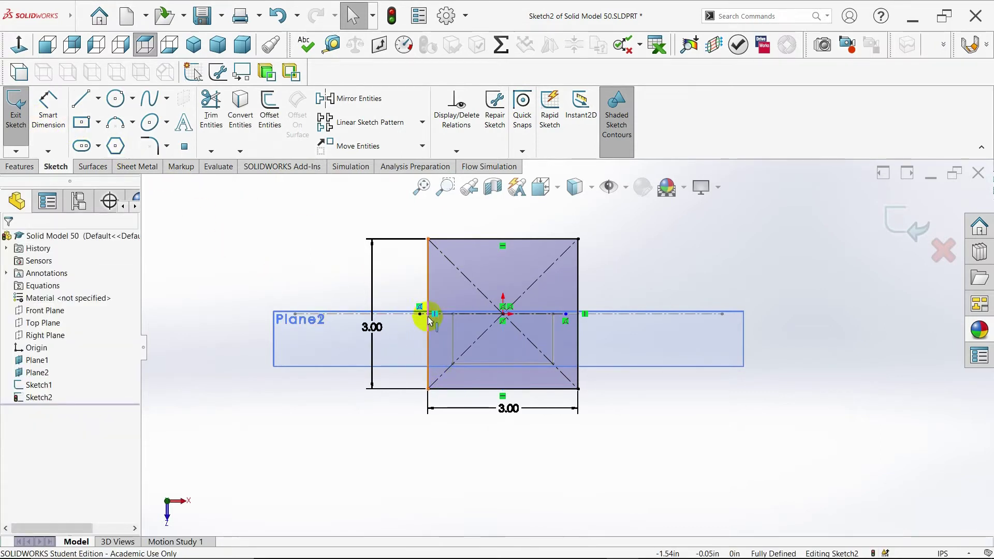
- Add a 1.50 centerline-to-bottom-edge dimension, then discard it as redundant
click(410, 315)
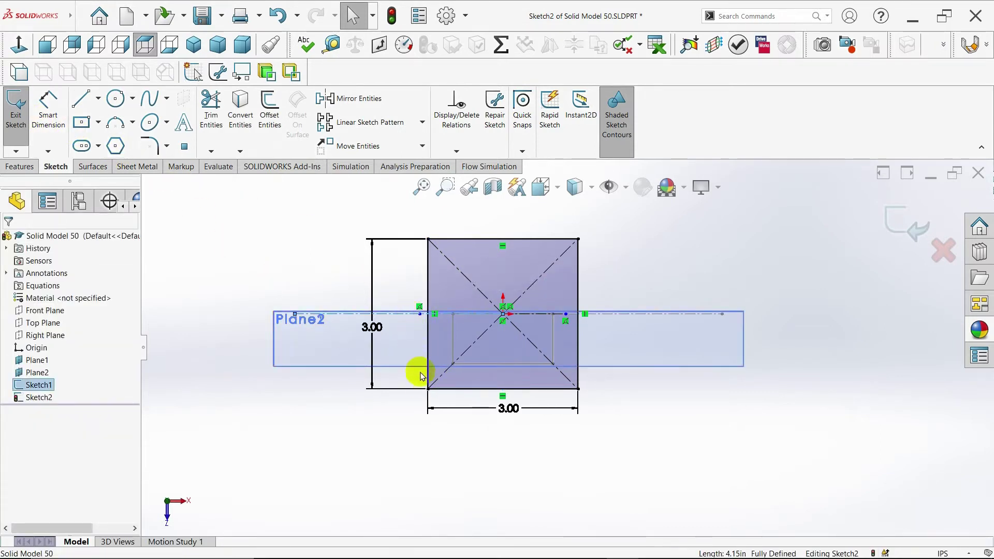
click(373, 381)
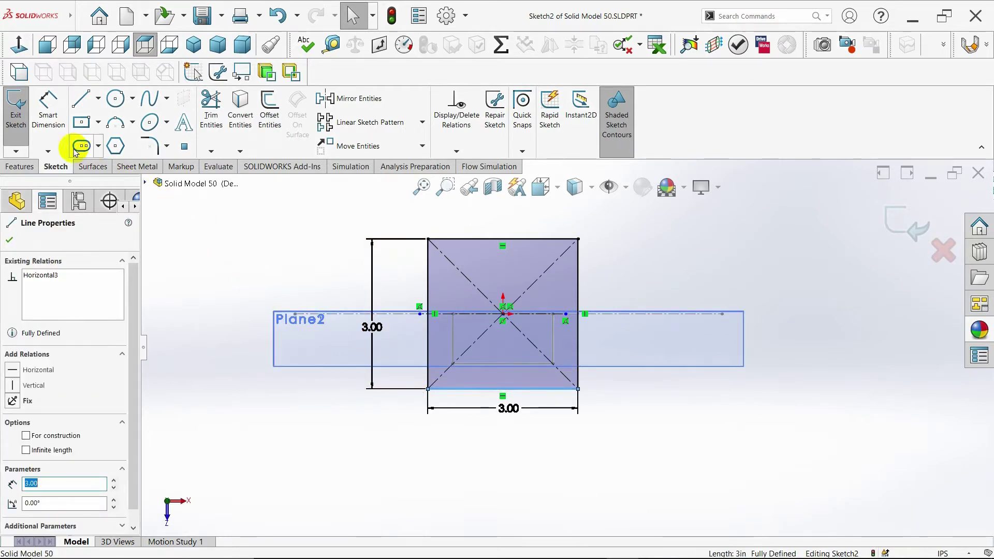
click(58, 124)
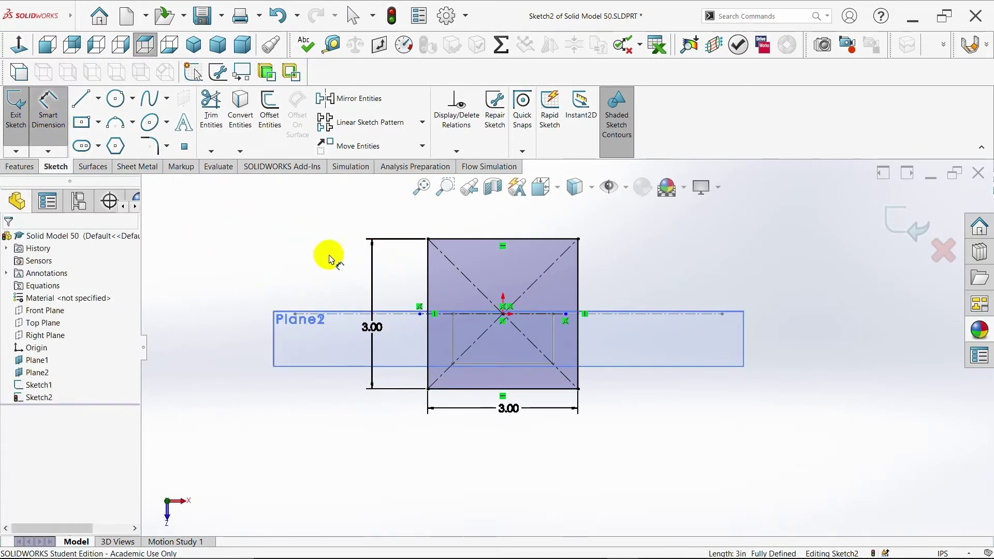
click(466, 318)
click(450, 388)
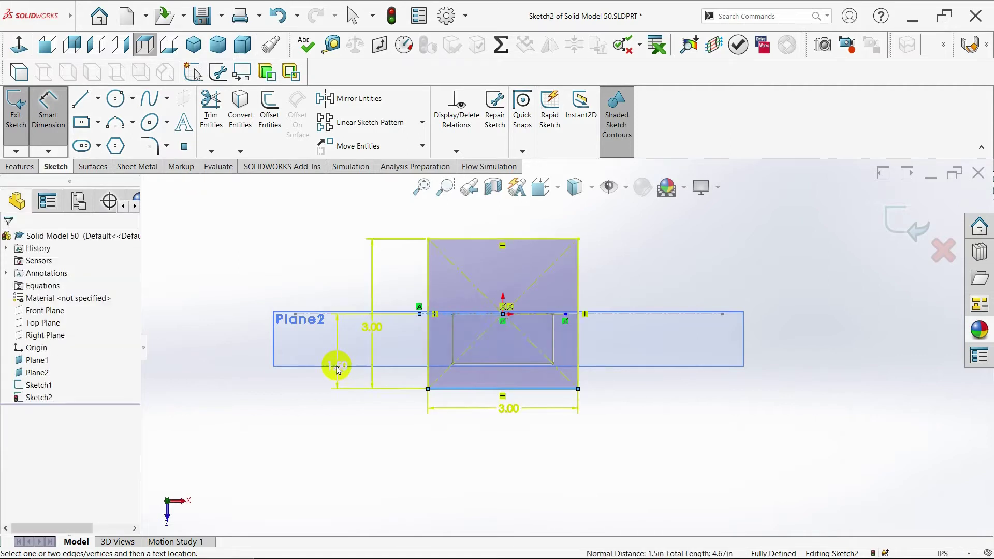
click(336, 368)
click(574, 319)
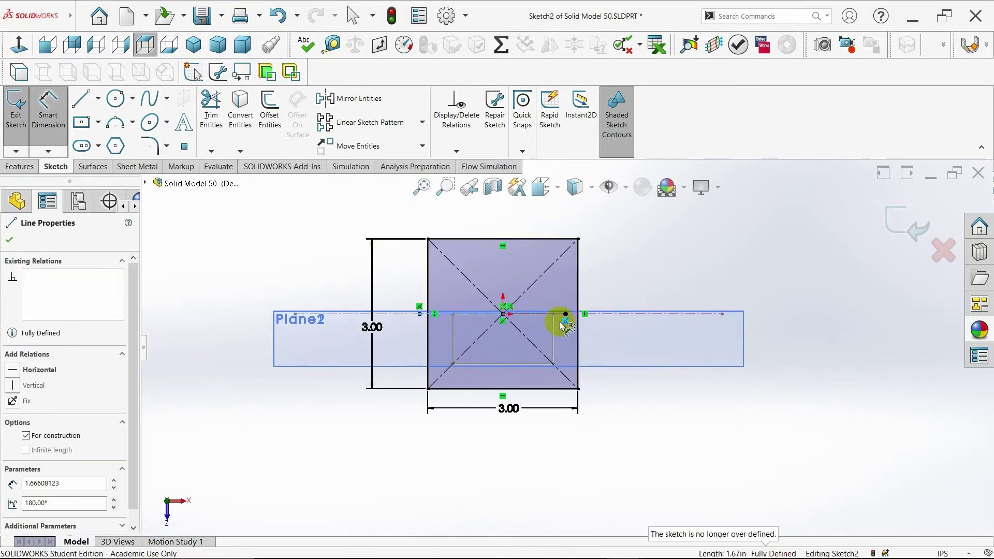
- Power-trim away the upper half of the square
click(210, 112)
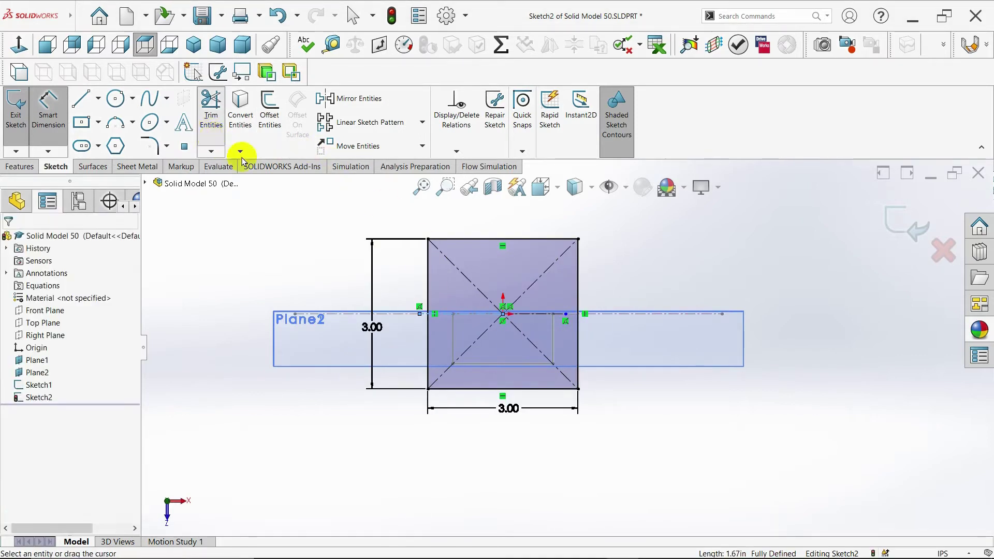
mouse_move(412, 273)
mouse_down()
mouse_move(595, 282)
mouse_move(533, 228)
mouse_move(511, 243)
mouse_up()
key(Escape)
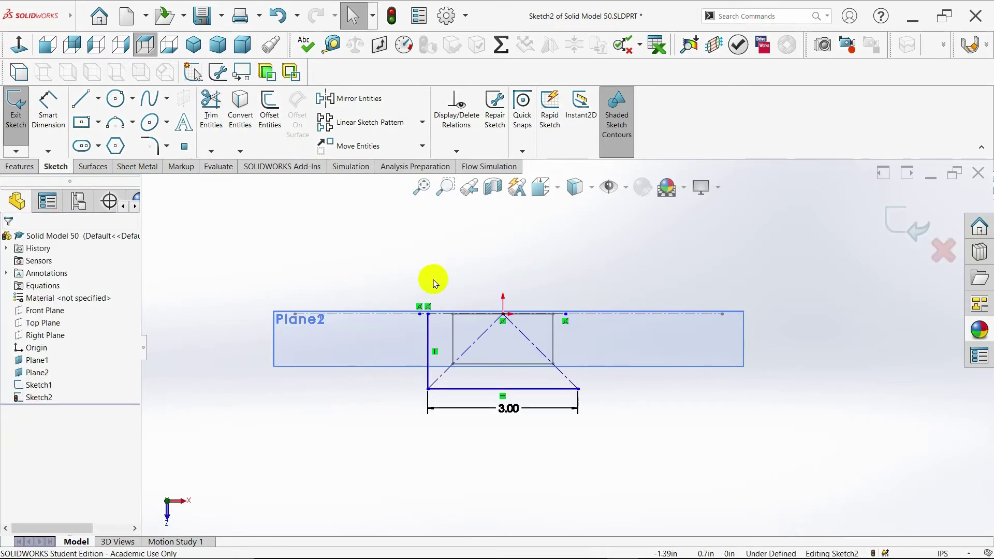
click(48, 109)
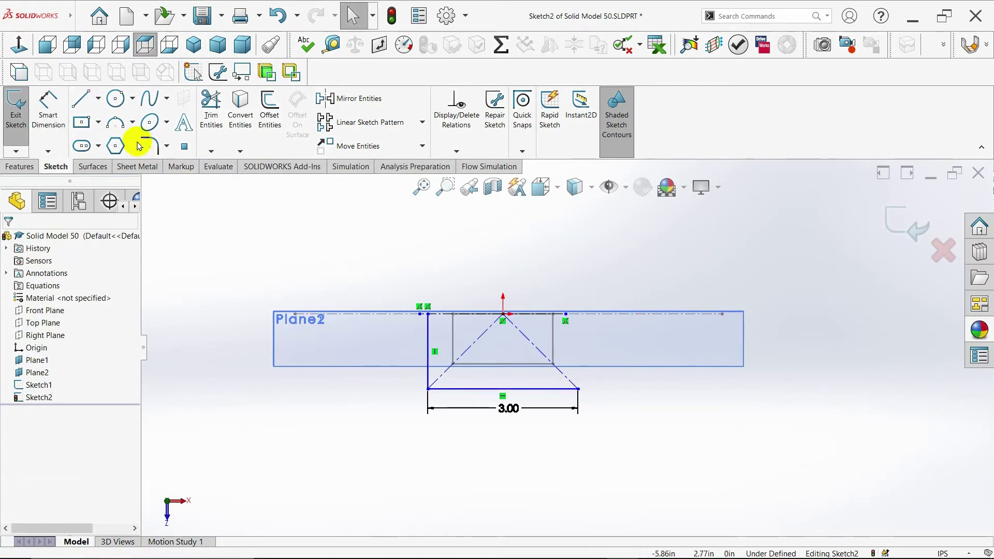
- Draw the right edge up to the centreline and the top edge along it
click(81, 99)
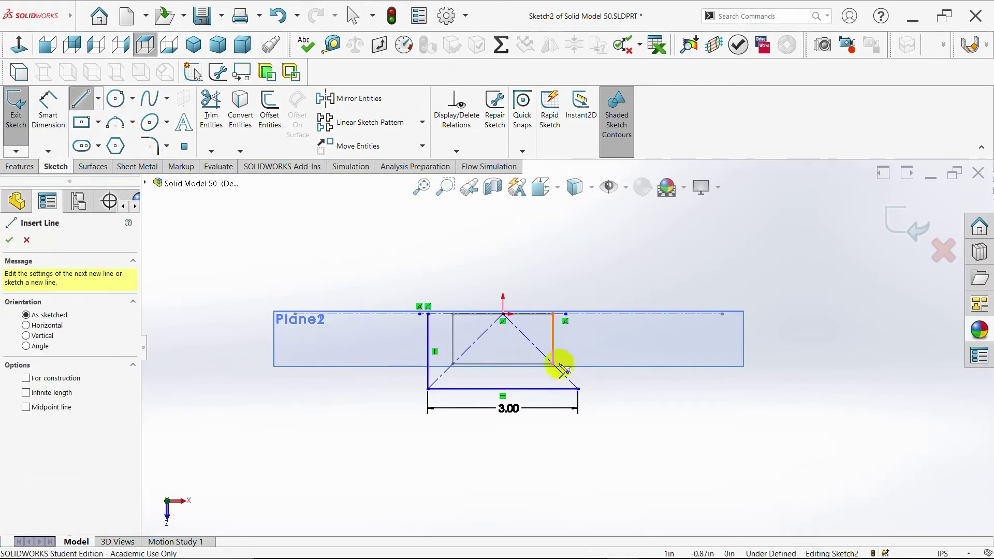
click(578, 390)
double_click(577, 313)
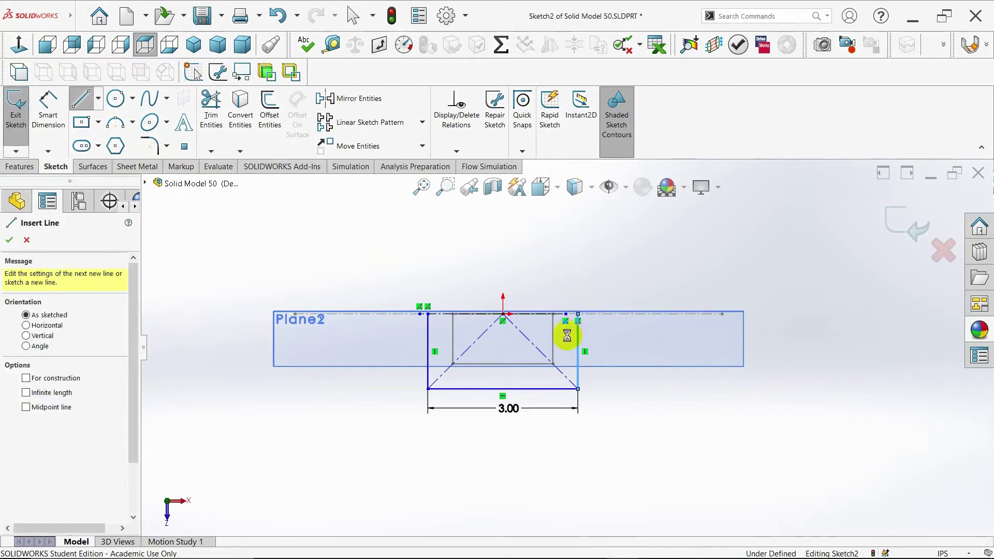
key(Escape)
click(81, 99)
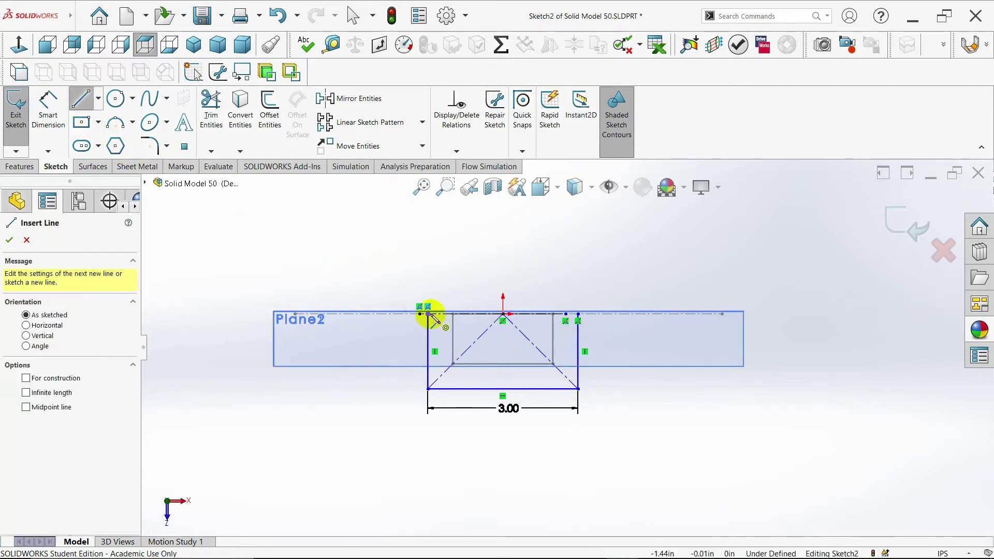
click(429, 314)
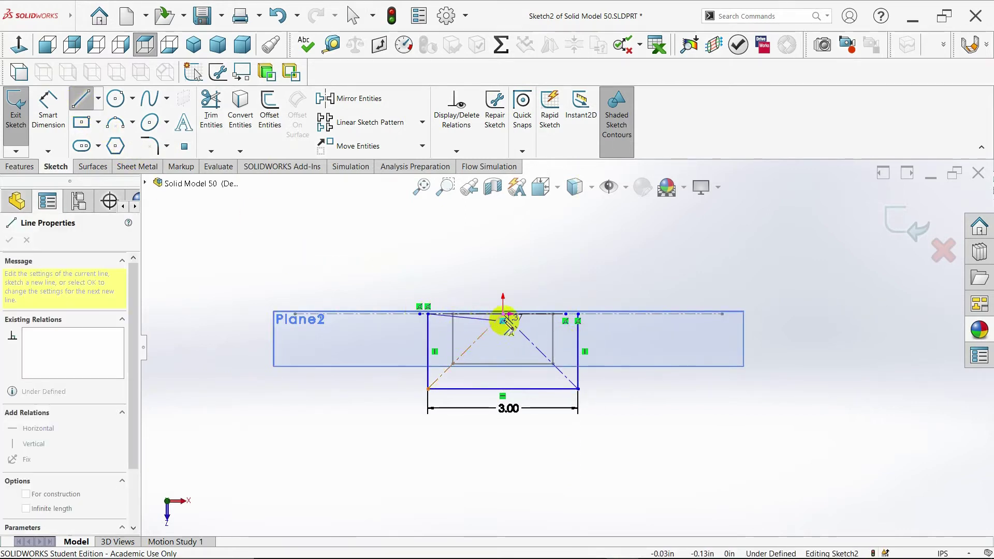
double_click(579, 315)
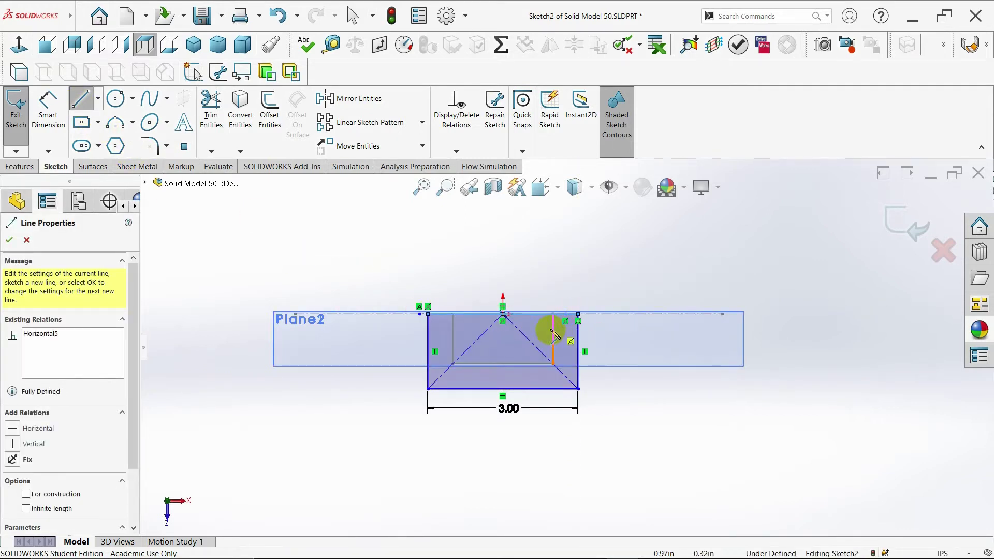
- Dimension the rectangle 1.50 high and 1.50 from top midpoint to corner, then trim the diagonals
click(48, 104)
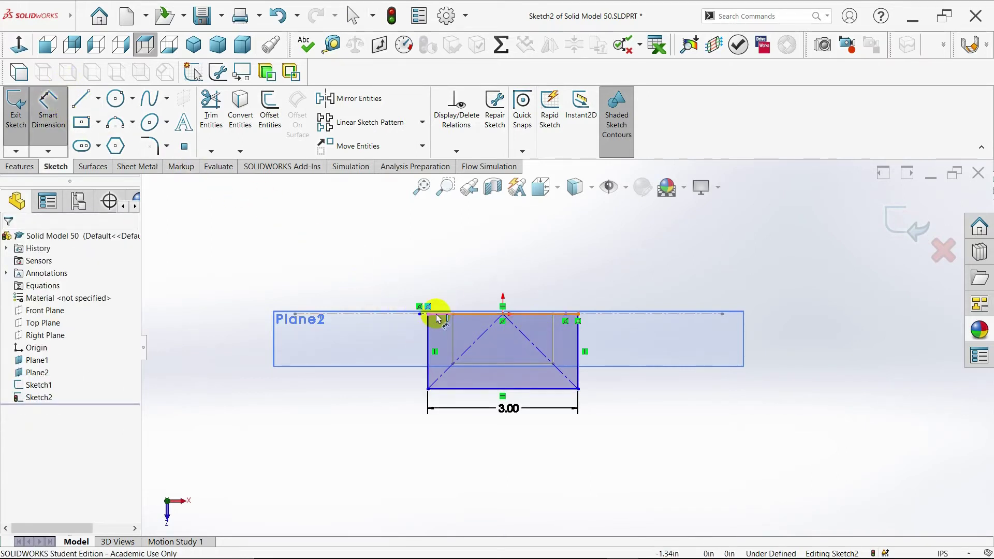
click(436, 313)
click(450, 388)
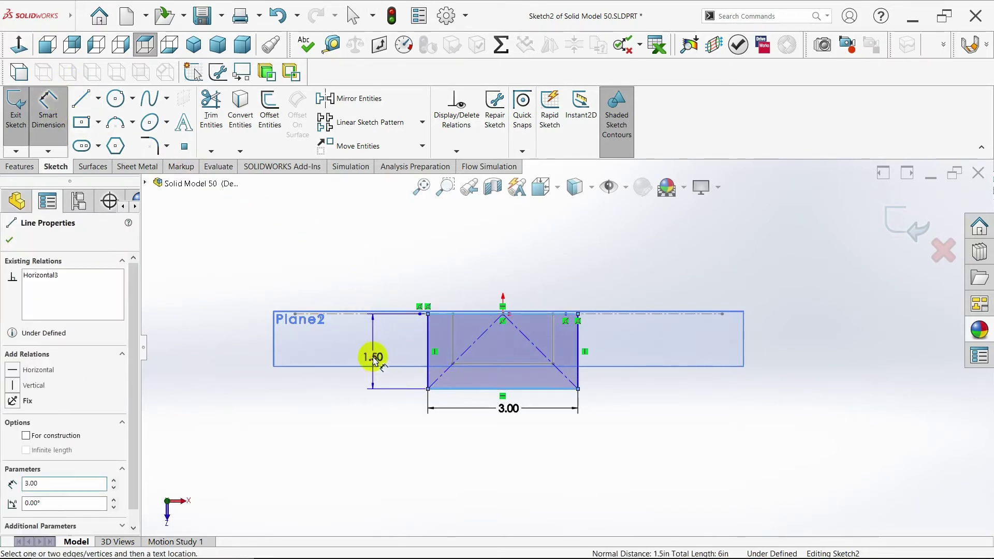
click(373, 356)
click(294, 338)
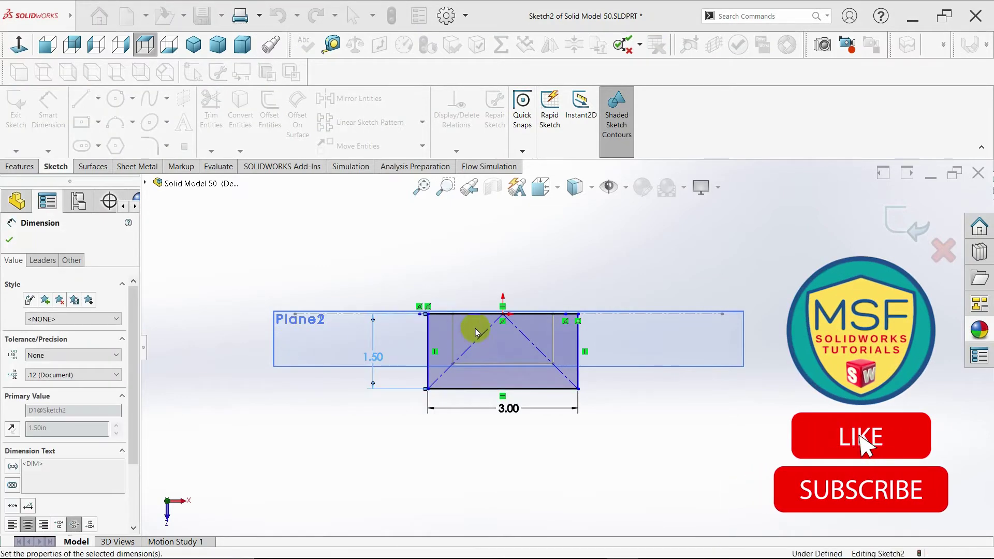
click(502, 313)
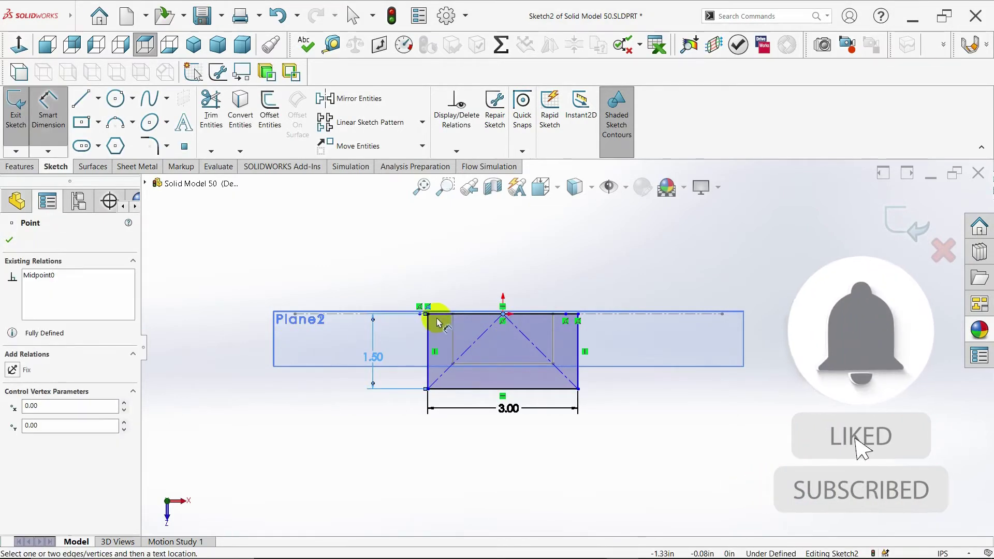
click(427, 314)
click(460, 287)
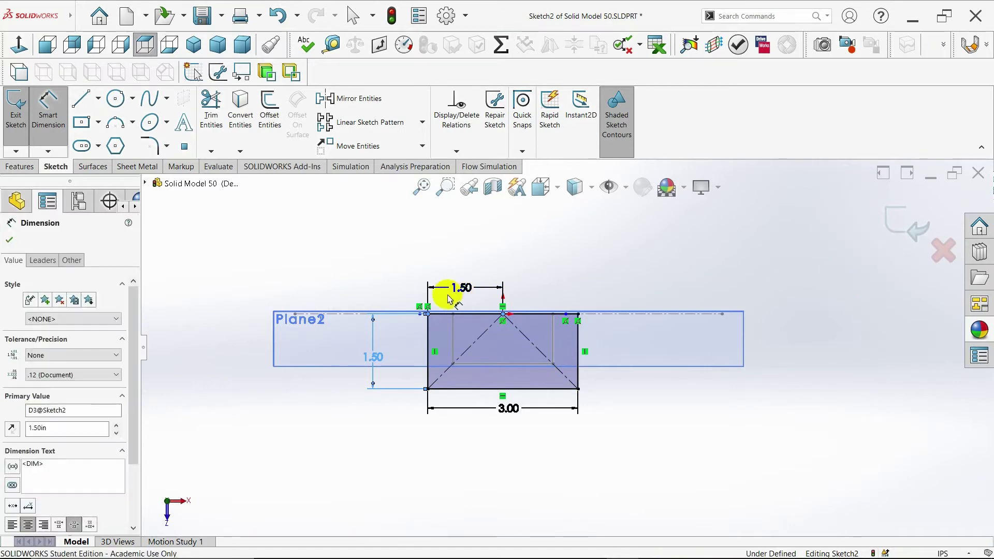
click(382, 264)
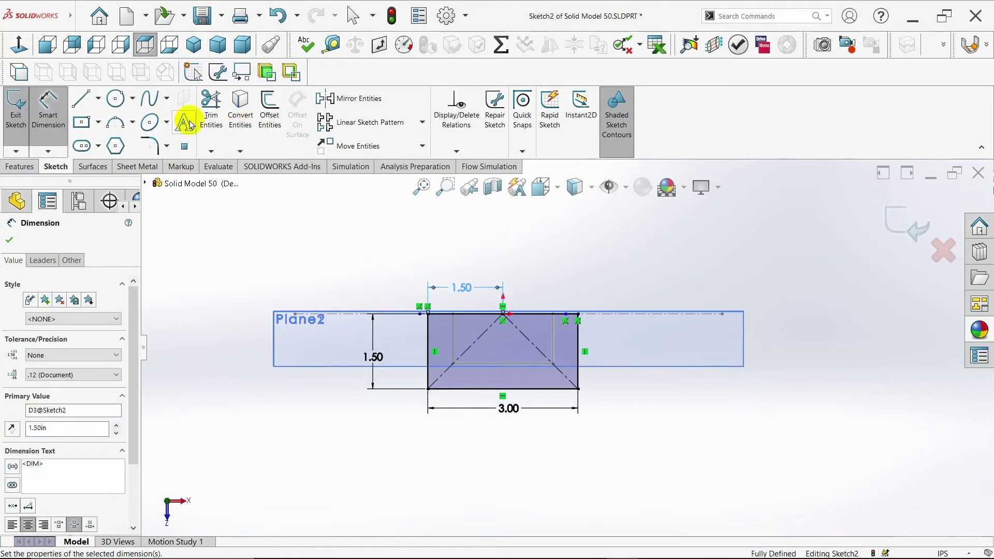
click(210, 110)
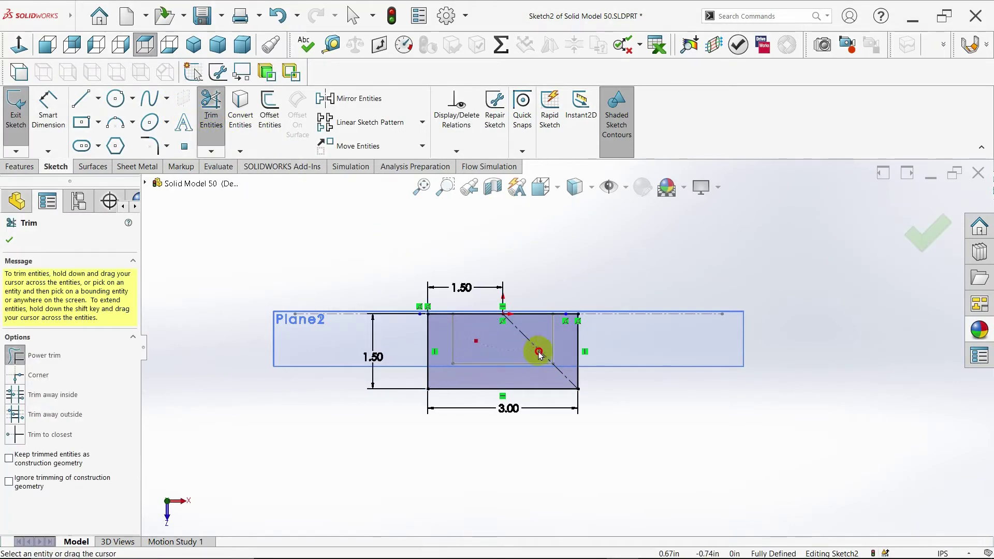
key(Escape)
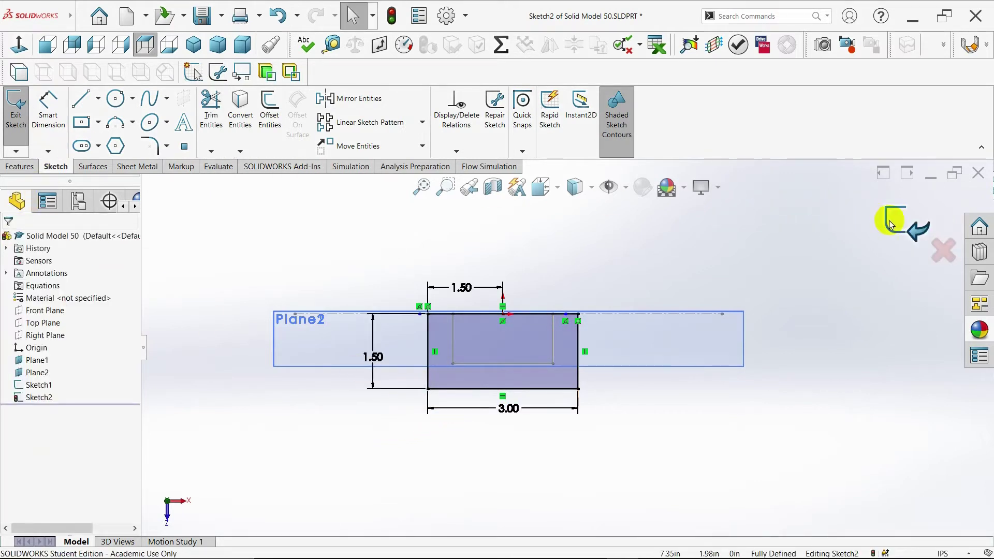
- Close Sketch2, switch to isometric view, and begin a new sketch on the Top Plane
click(893, 227)
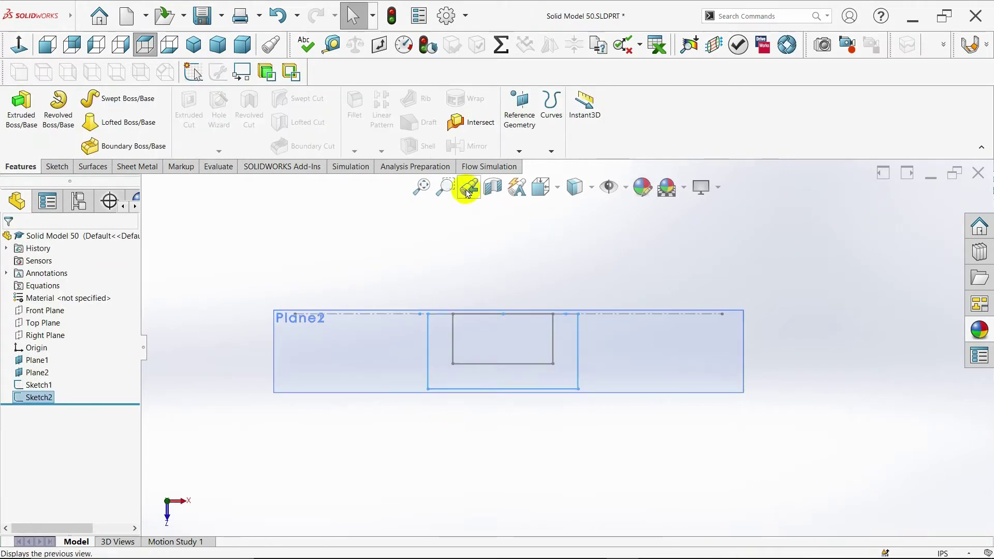
click(197, 54)
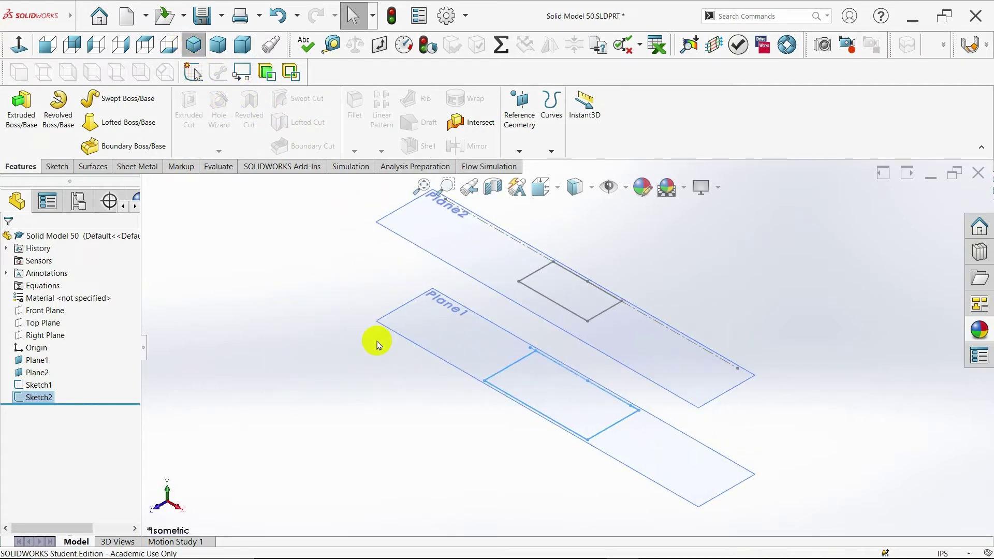
click(38, 323)
click(73, 304)
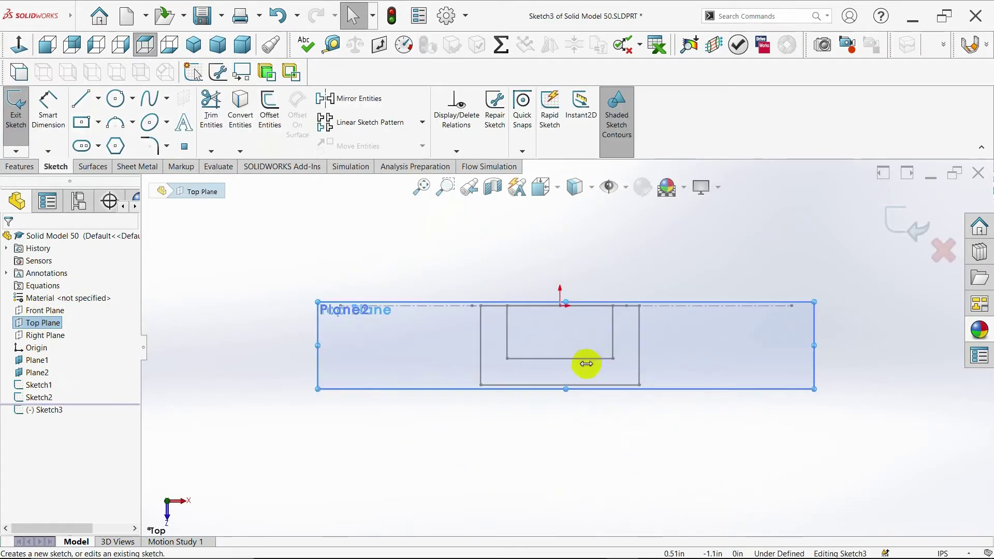
- Draw horizontal centrelines from the origin to the left and to the right
click(98, 98)
click(93, 129)
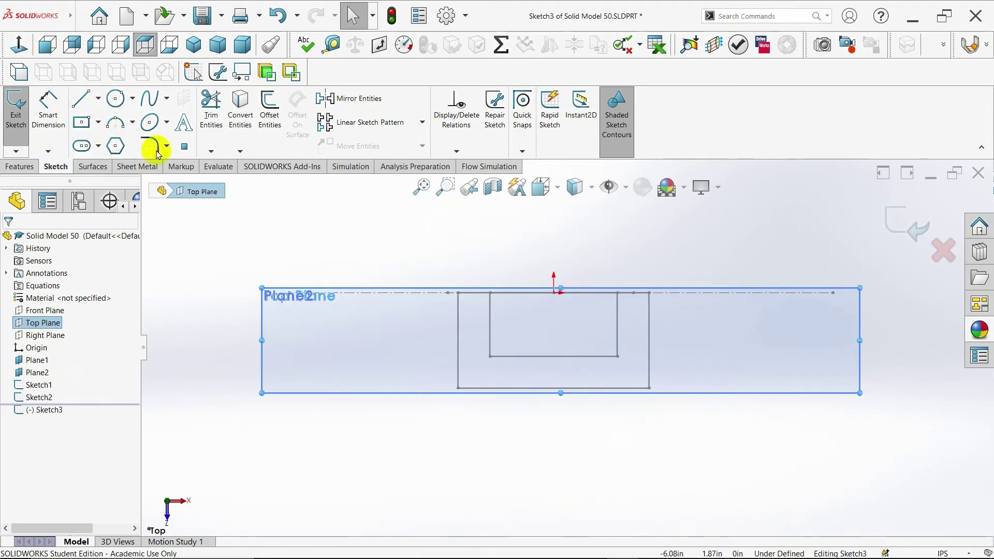
drag(555, 293, 385, 293)
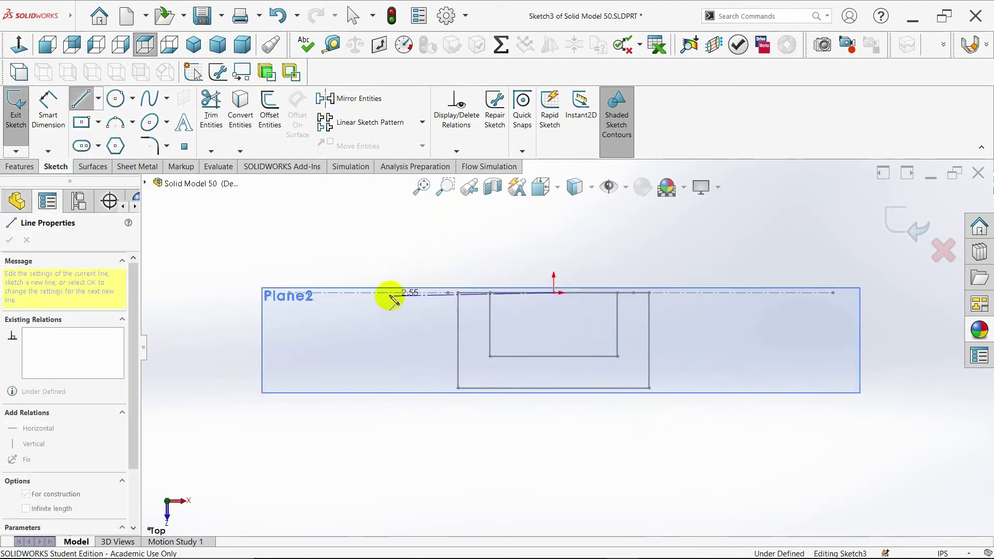
key(Escape)
click(97, 98)
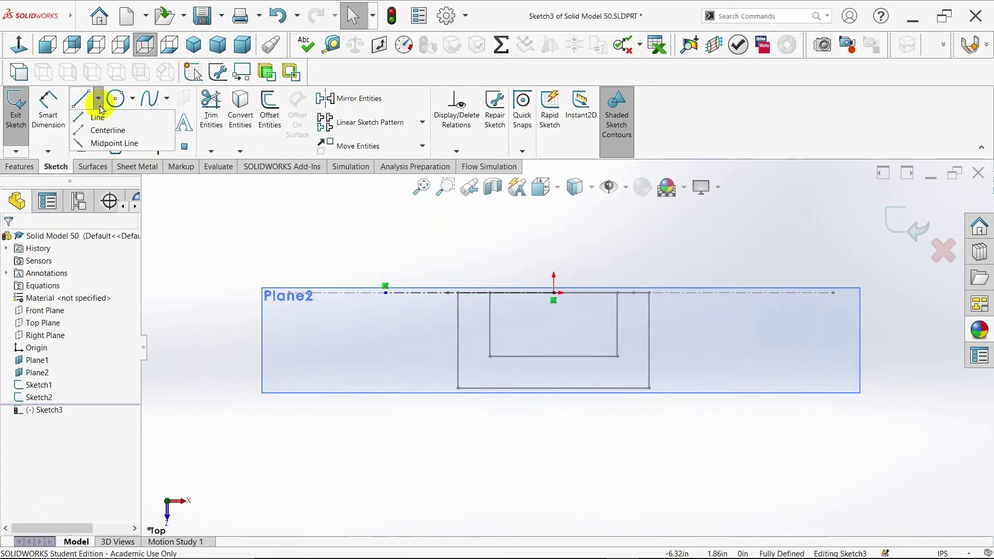
click(95, 129)
drag(555, 293, 723, 293)
key(Escape)
- Draw a large centre rectangle centred on the origin
scroll(675, 331, down, 1)
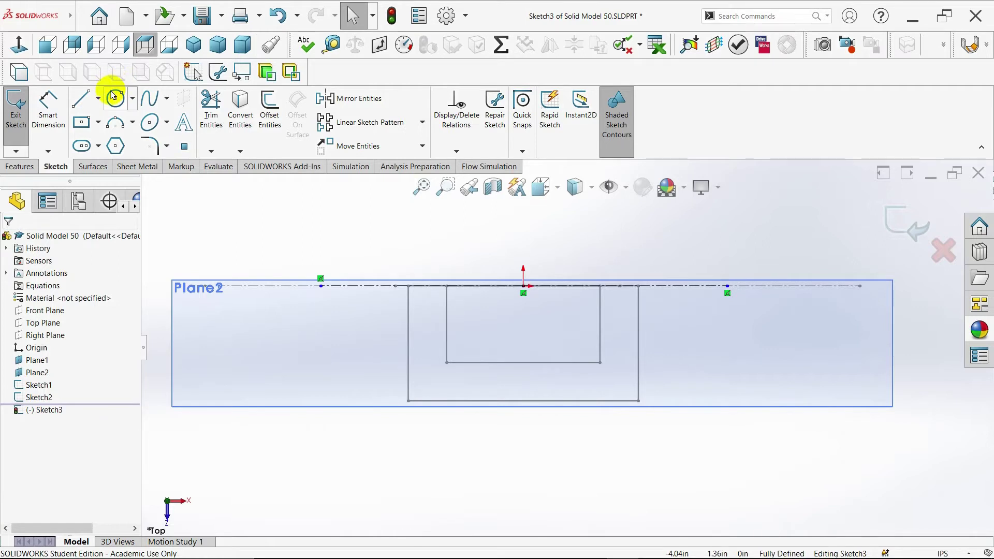
click(99, 124)
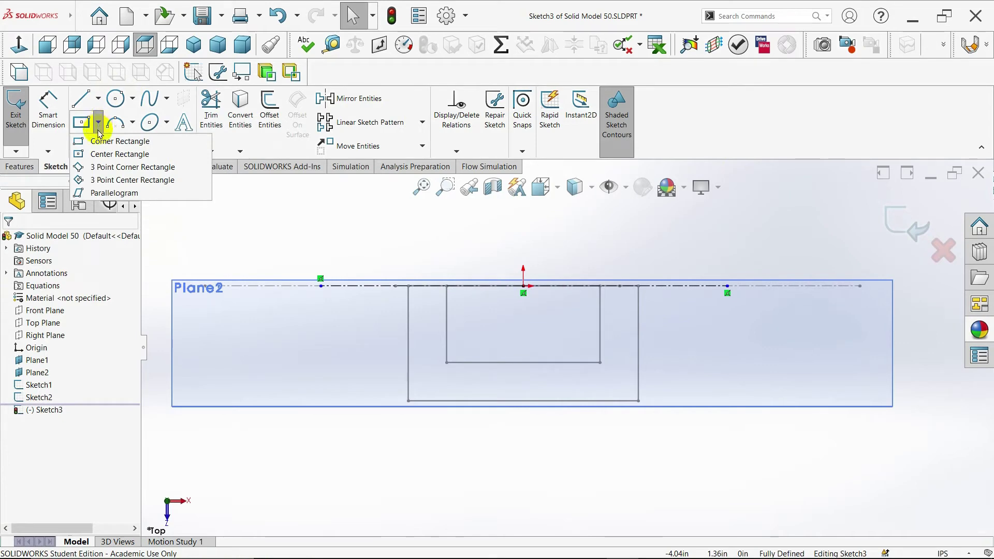
click(105, 154)
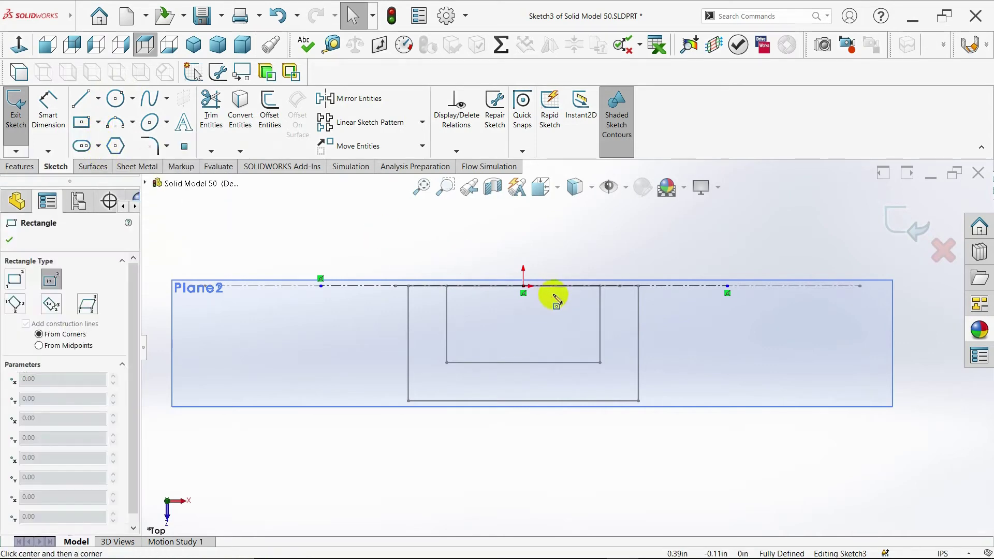
click(523, 286)
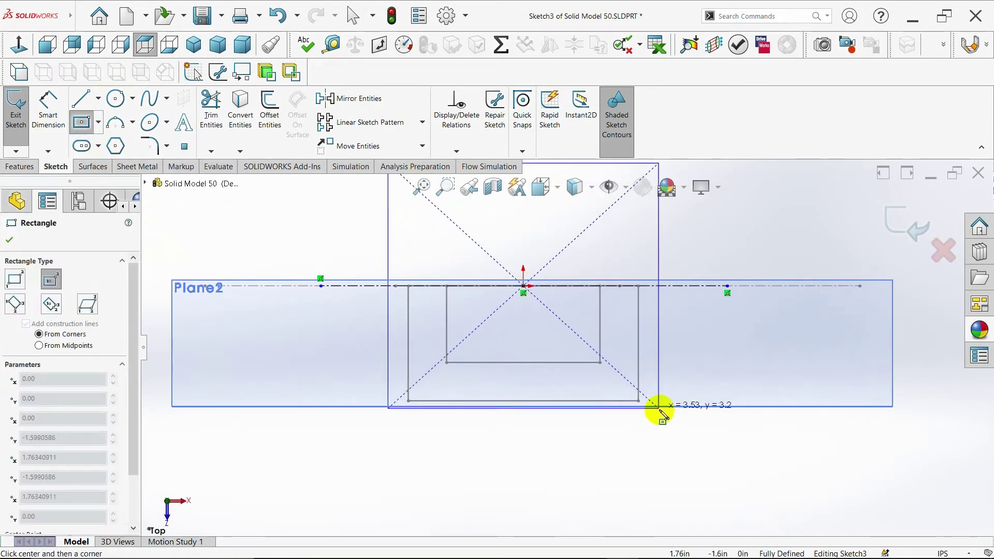
click(663, 428)
key(z)
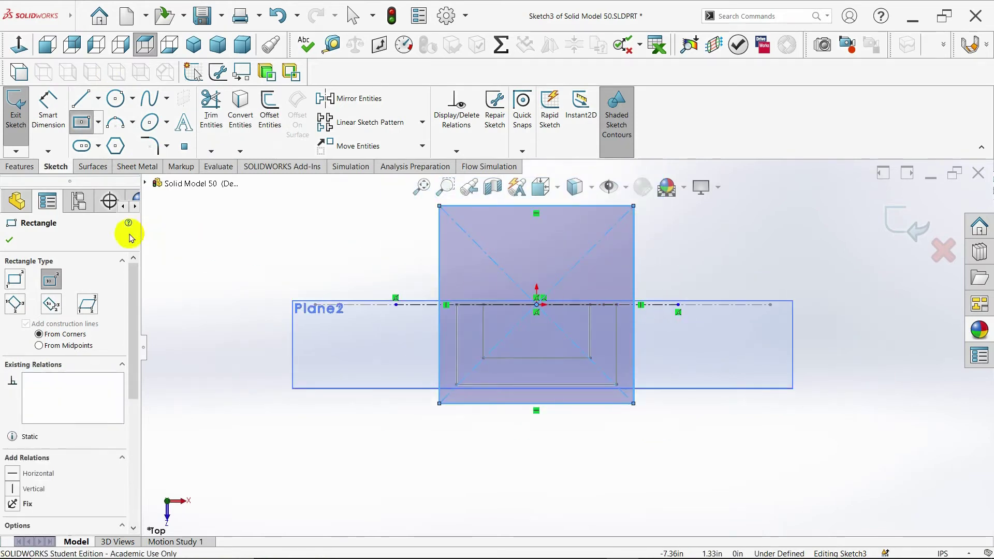
click(11, 242)
- Dimension the rectangle to 6 in high and 6 in wide
click(46, 116)
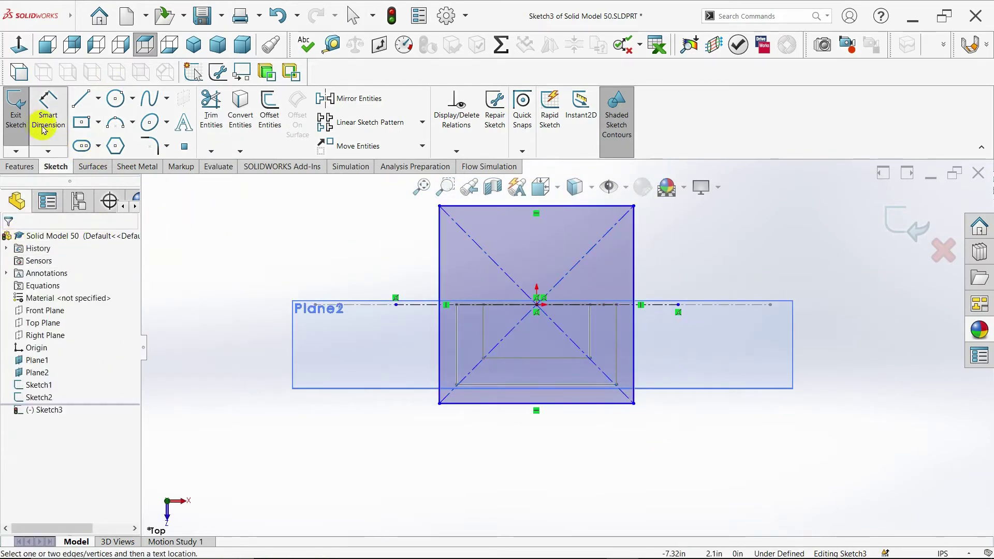
click(472, 207)
click(487, 407)
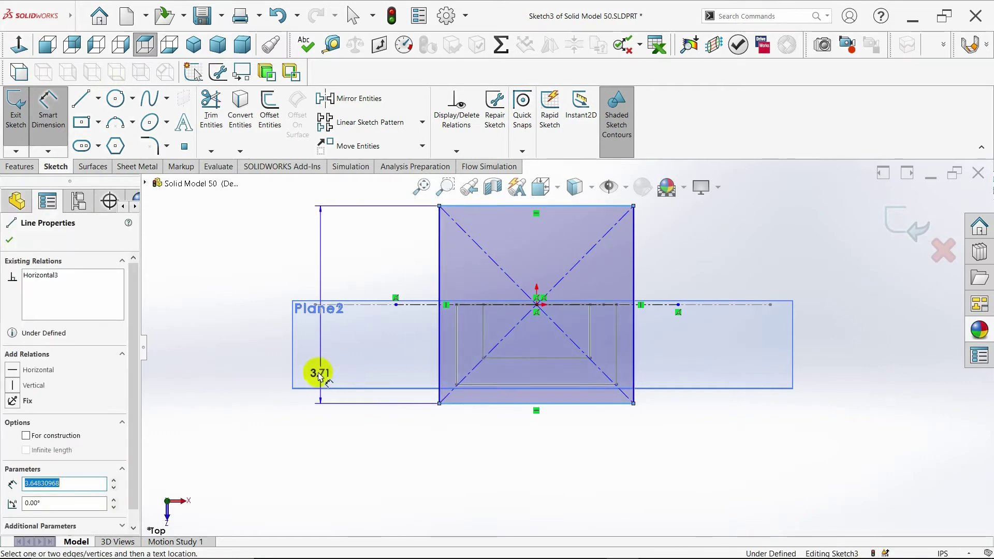
click(258, 340)
text(6)
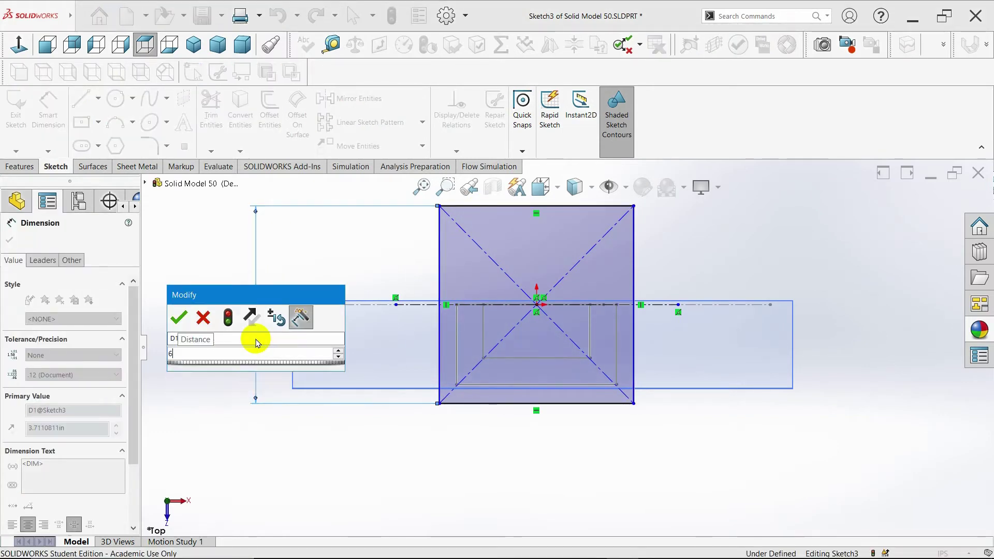
key(Return)
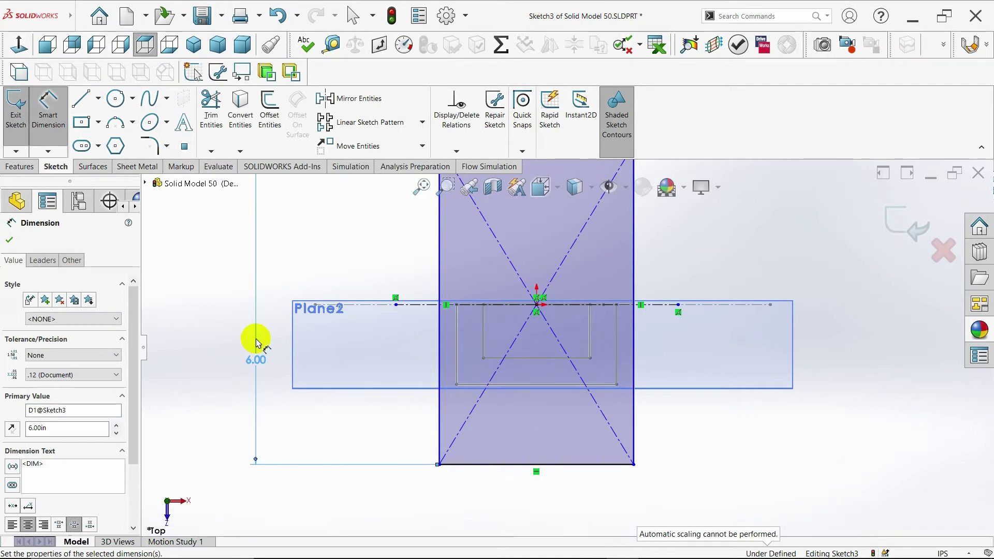
scroll(570, 329, up, 2)
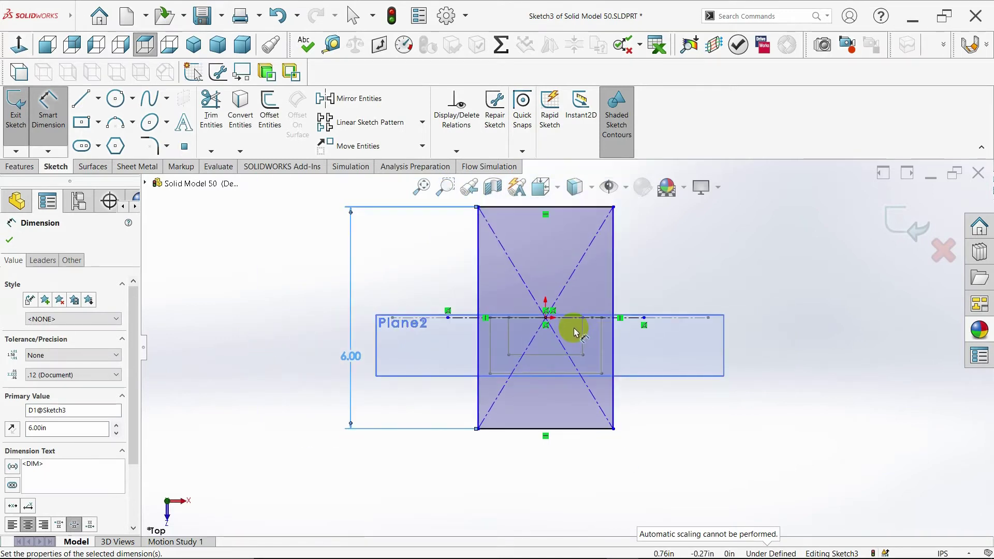
click(557, 434)
click(549, 459)
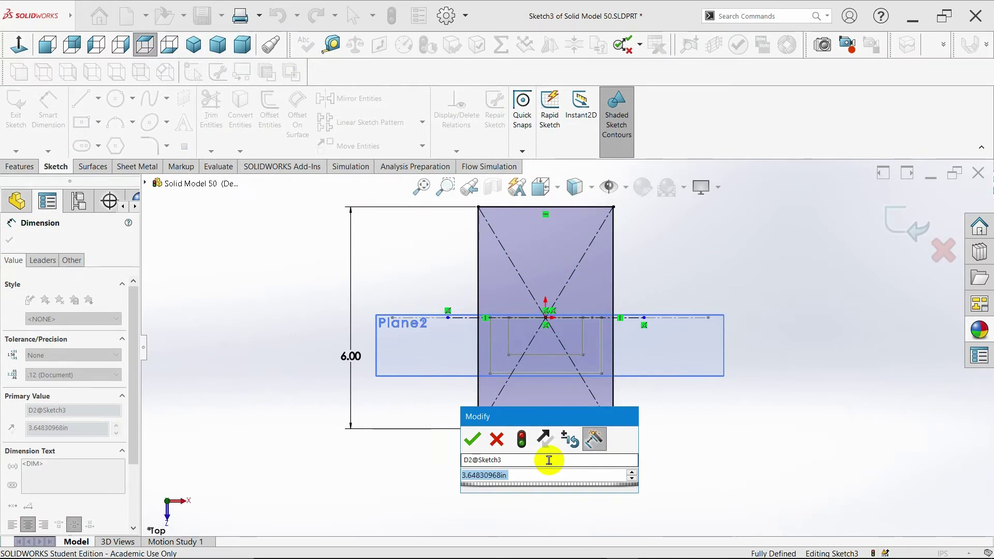
text(=6)
key(Return)
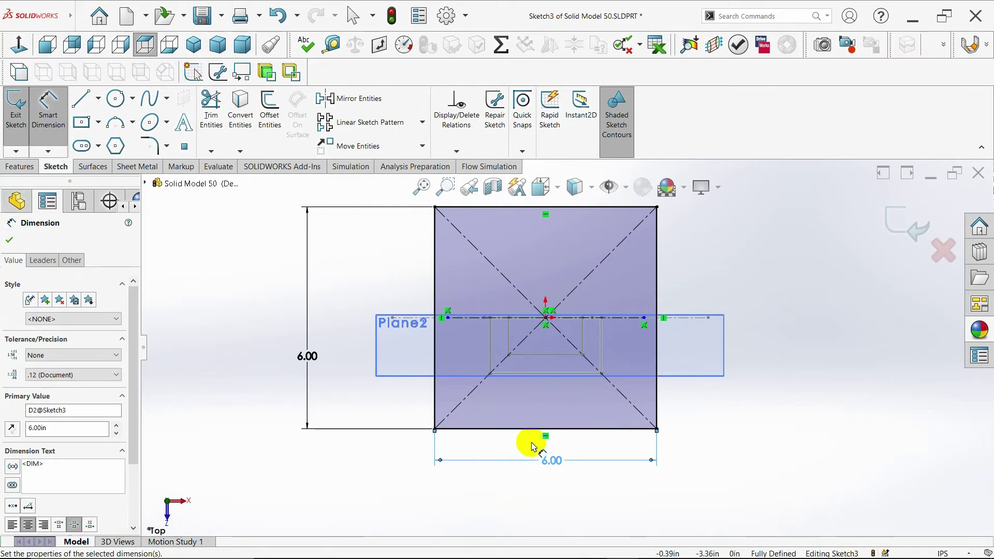
- Power-trim the top, sides and upper diagonals, leaving the bottom edge and lower diagonal halves
click(11, 241)
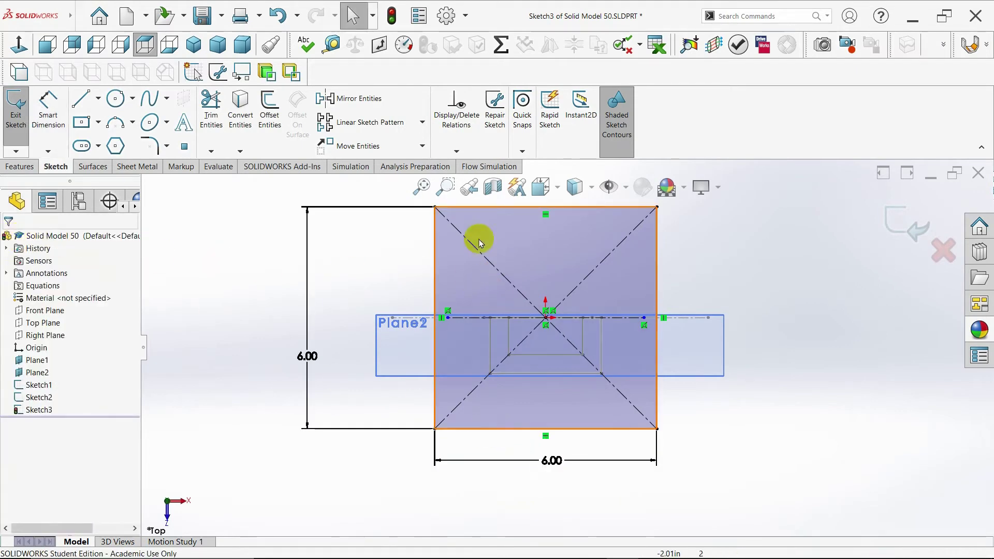
click(208, 115)
mouse_move(383, 243)
mouse_down()
mouse_move(639, 231)
mouse_move(604, 200)
mouse_up()
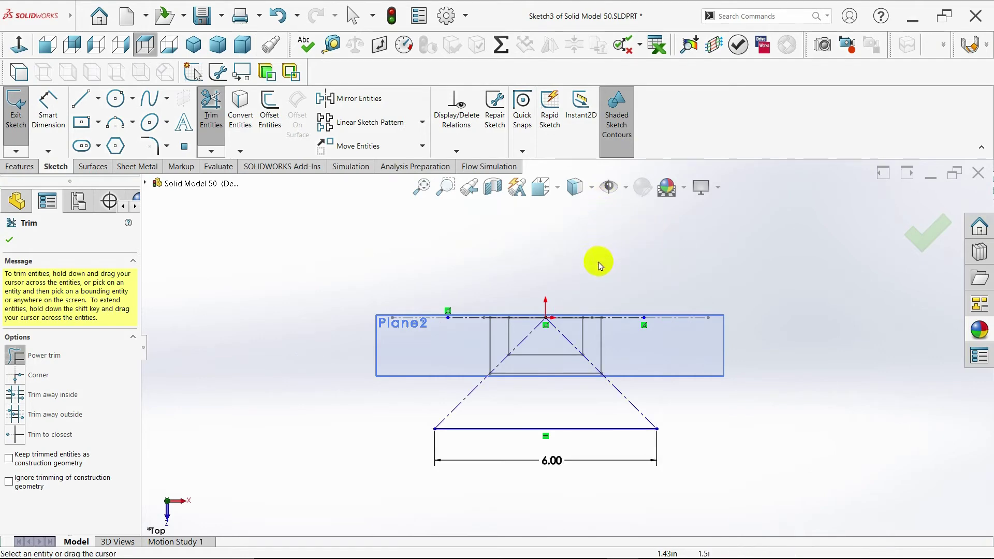
- Draw vertical lines from both bottom corners up to the Plane2 level
key(Escape)
click(82, 99)
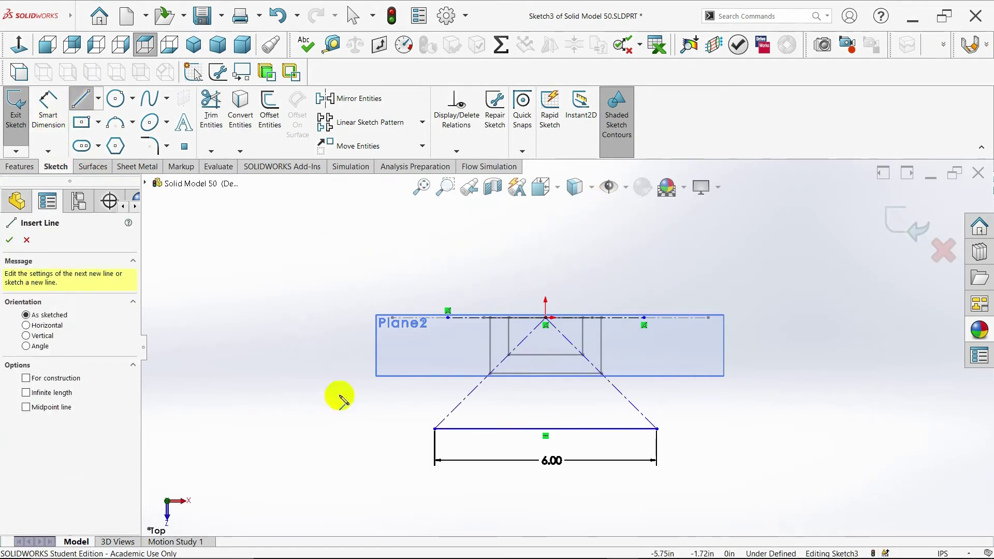
click(434, 429)
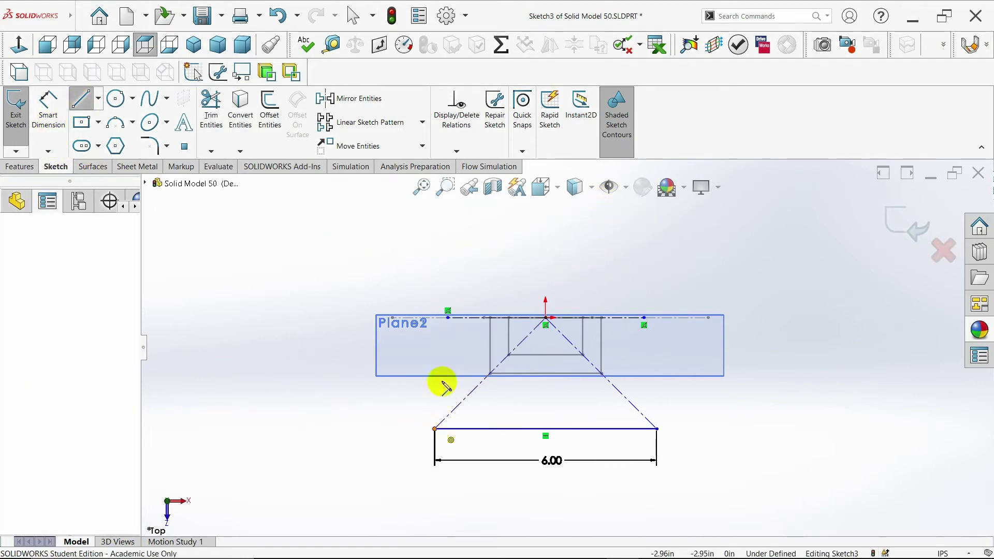
click(436, 319)
key(Escape)
click(81, 98)
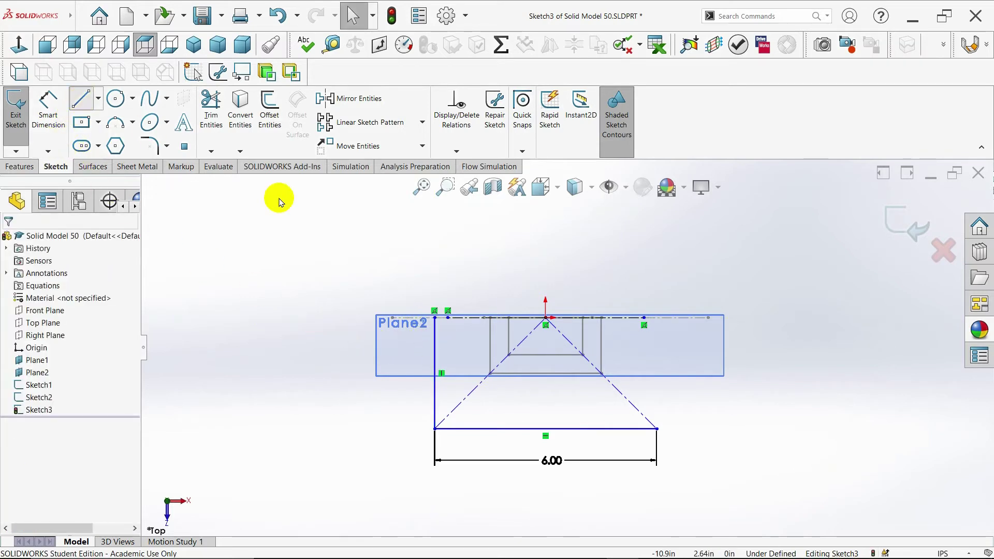
click(657, 429)
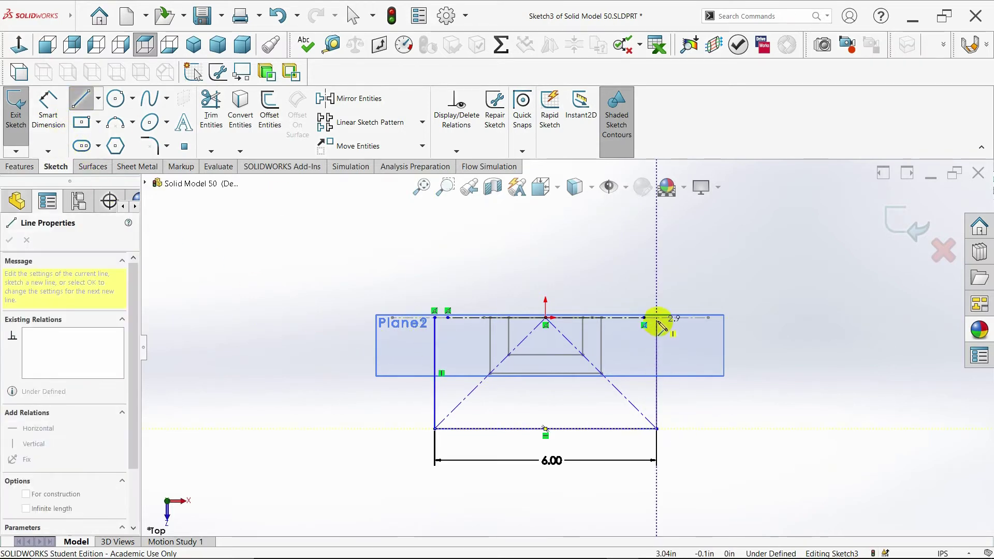
click(657, 318)
key(Escape)
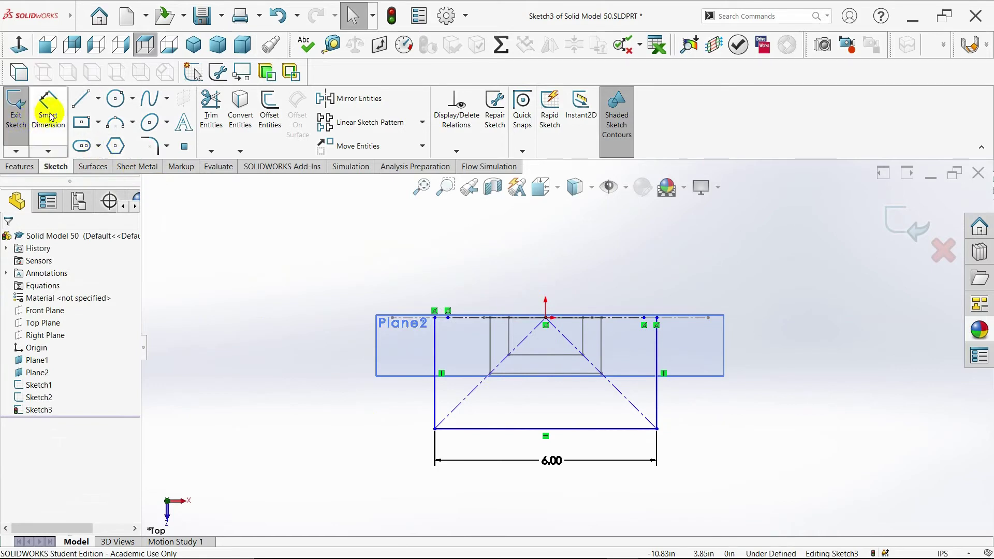
- Join the tops of the two vertical lines with a horizontal top line
key(l)
click(434, 317)
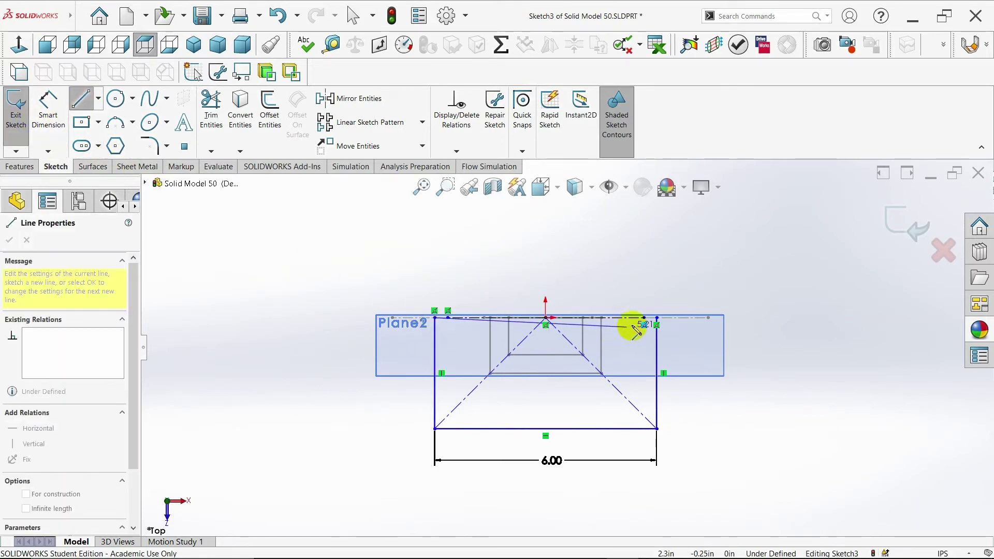
click(657, 317)
key(Escape)
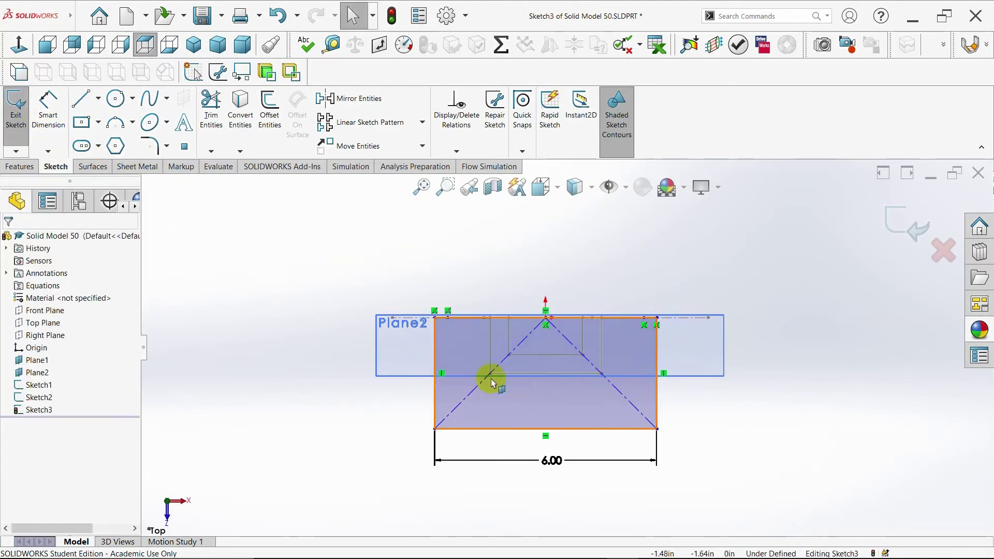
click(48, 109)
- Dimension the rectangle 3.00 high and its top-left corner 3.00 from the origin
click(470, 319)
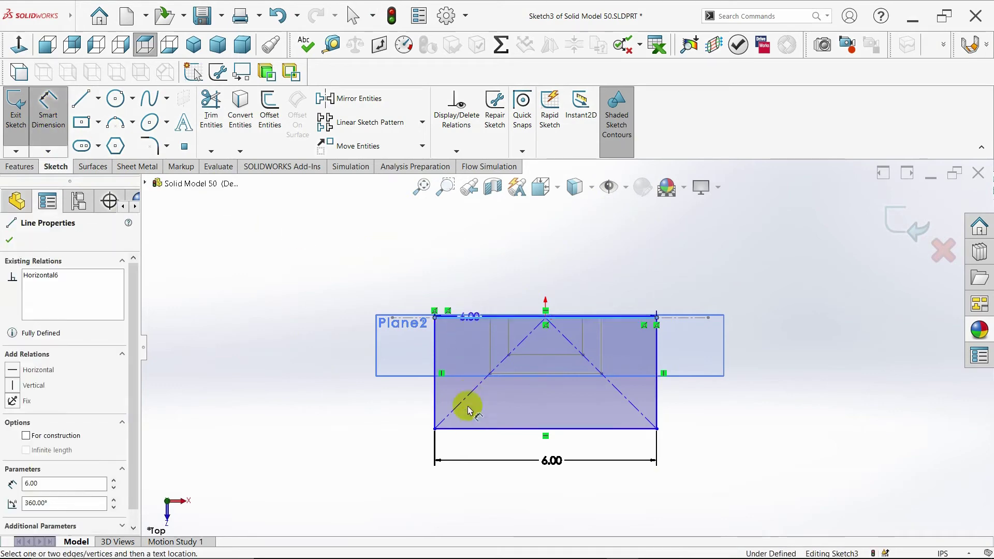
click(466, 428)
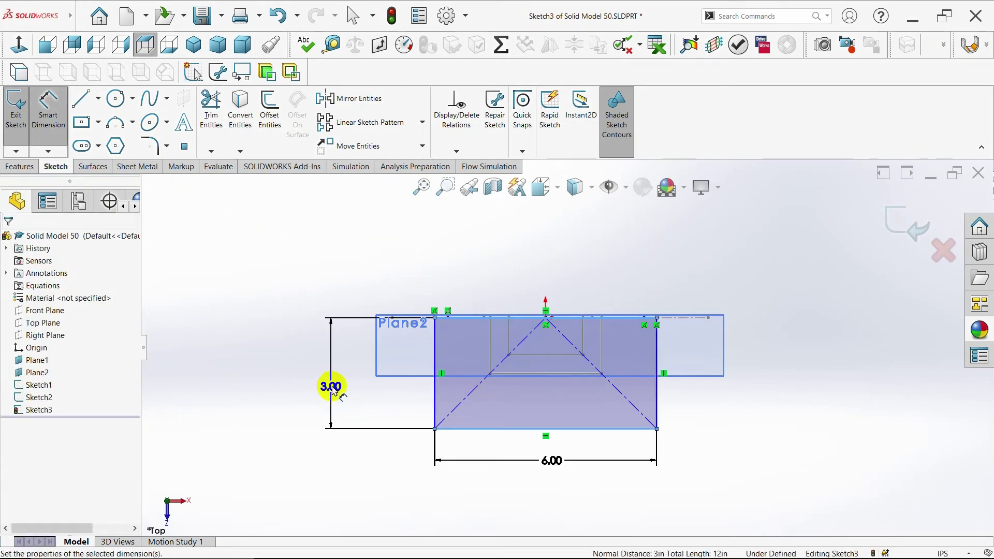
click(331, 387)
click(255, 366)
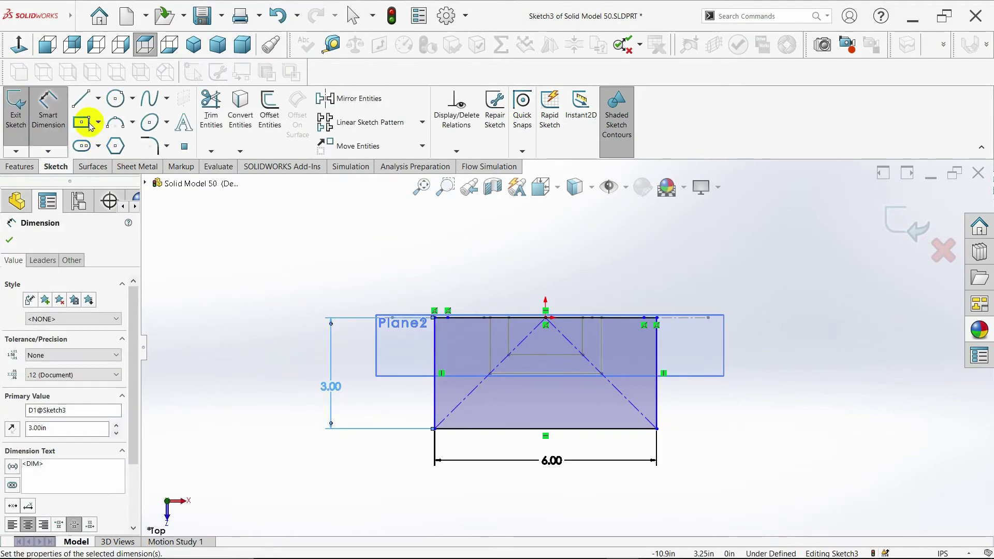
click(545, 322)
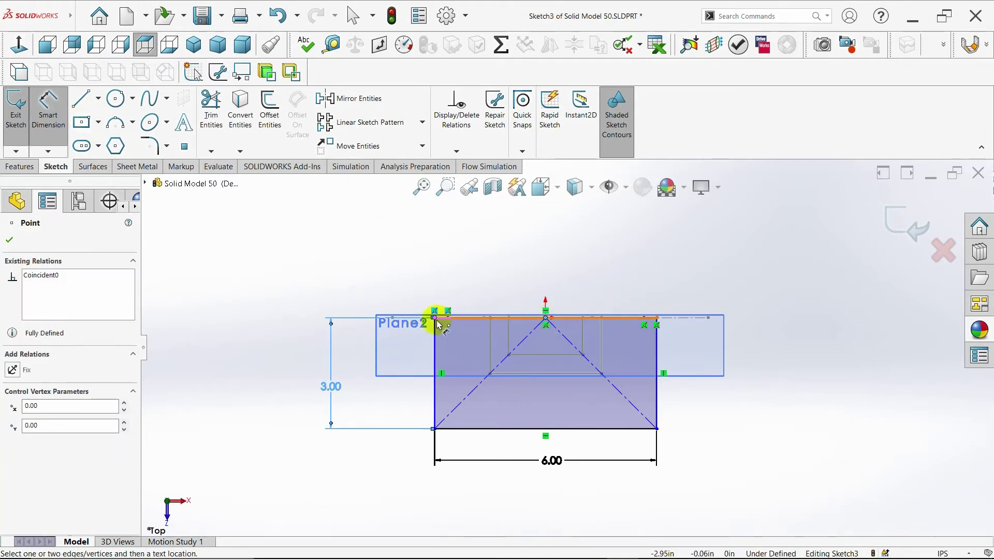
click(434, 317)
click(479, 282)
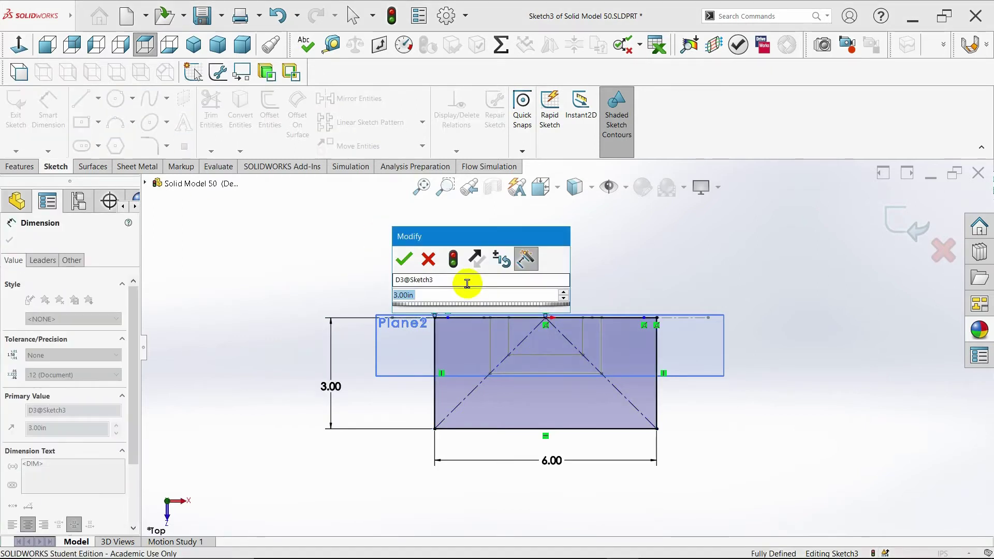
click(404, 259)
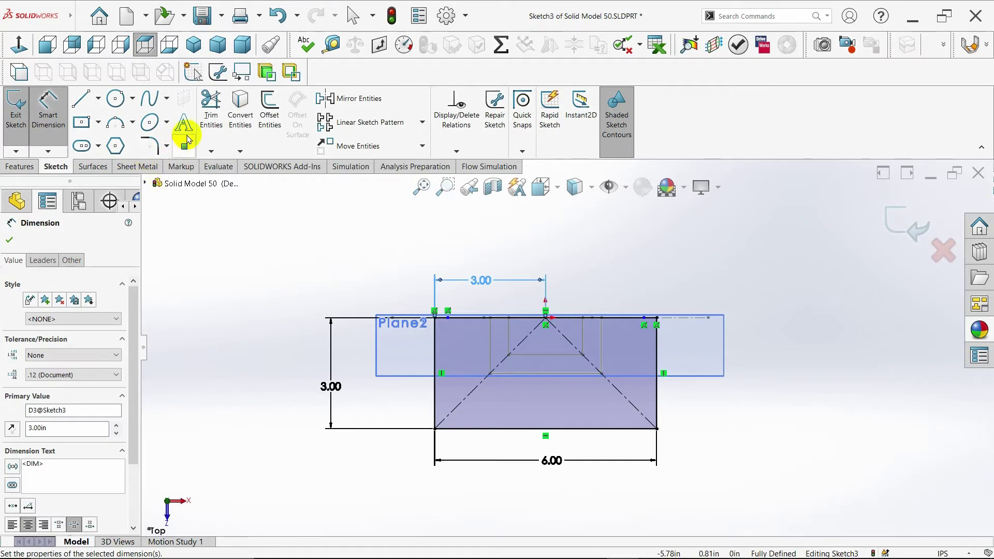
- Power-trim away the diagonal construction lines
click(211, 109)
drag(477, 339, 610, 378)
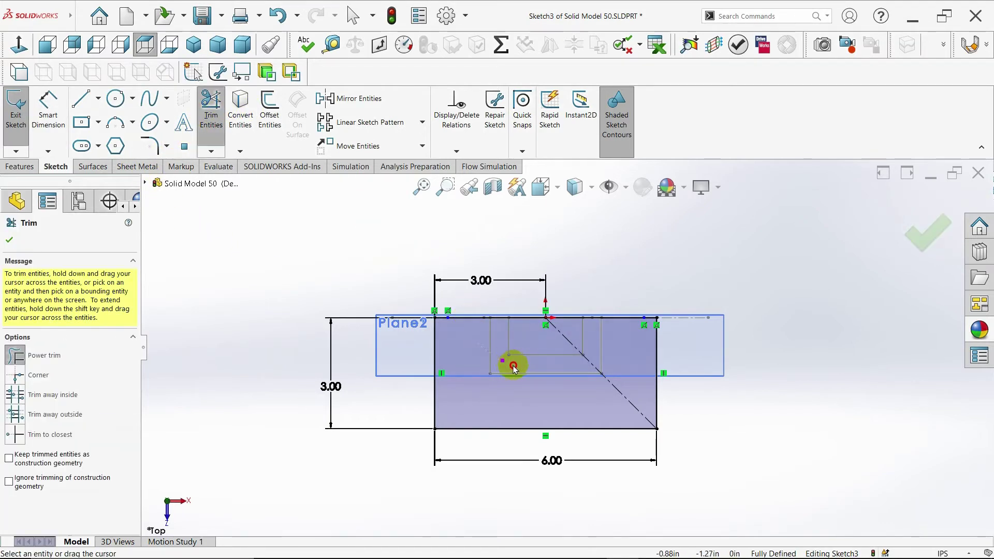
click(8, 242)
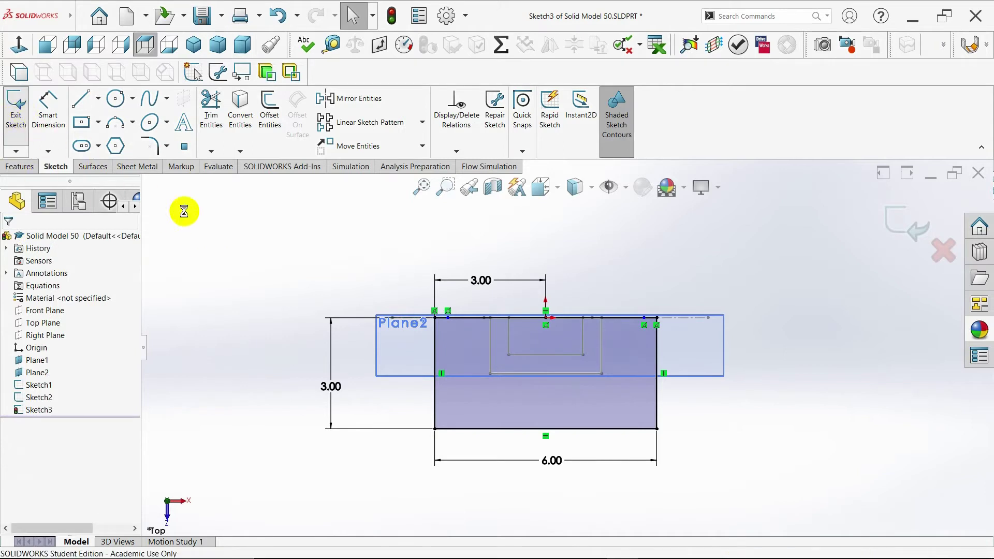
- Exit Sketch3 and fit the isometric view to show all three sketches
click(193, 44)
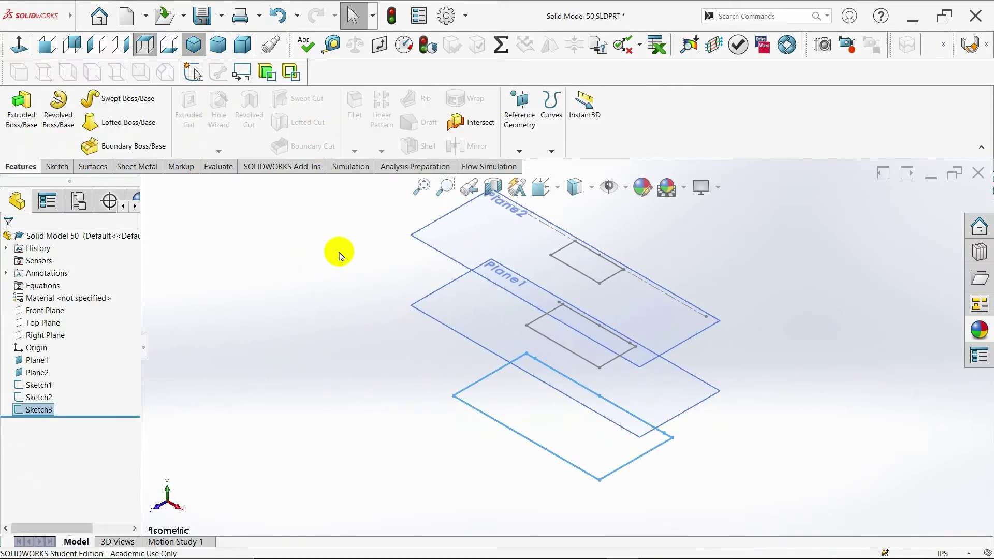
click(300, 321)
key(f)
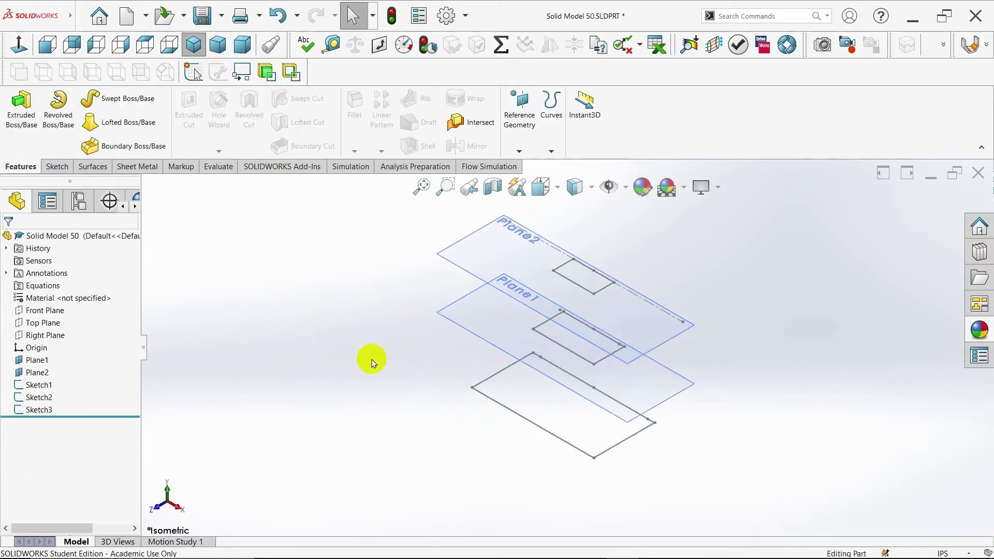
click(31, 323)
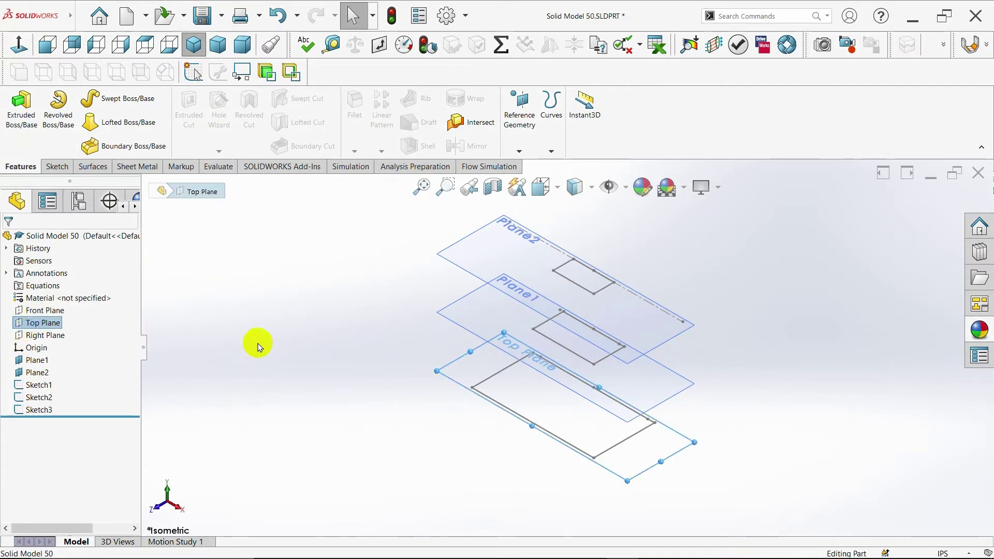
- Loft Sketch1, Sketch2 and Sketch3 in order into a solid body
click(140, 132)
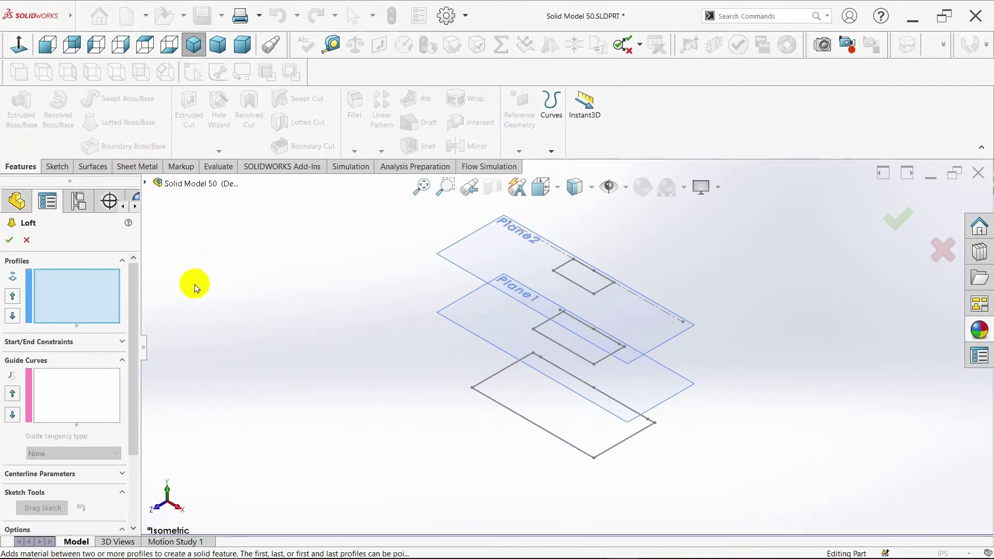
click(574, 261)
click(563, 312)
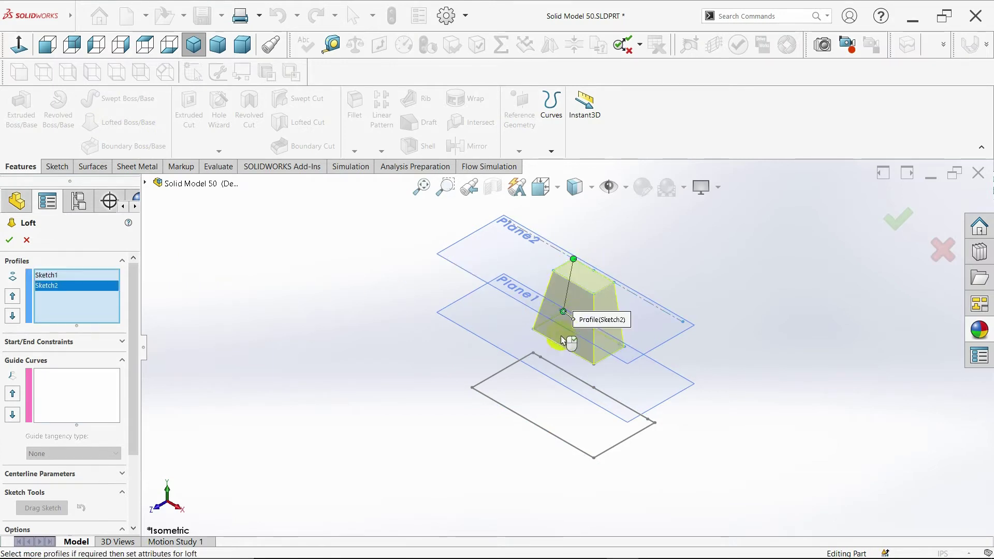
click(533, 353)
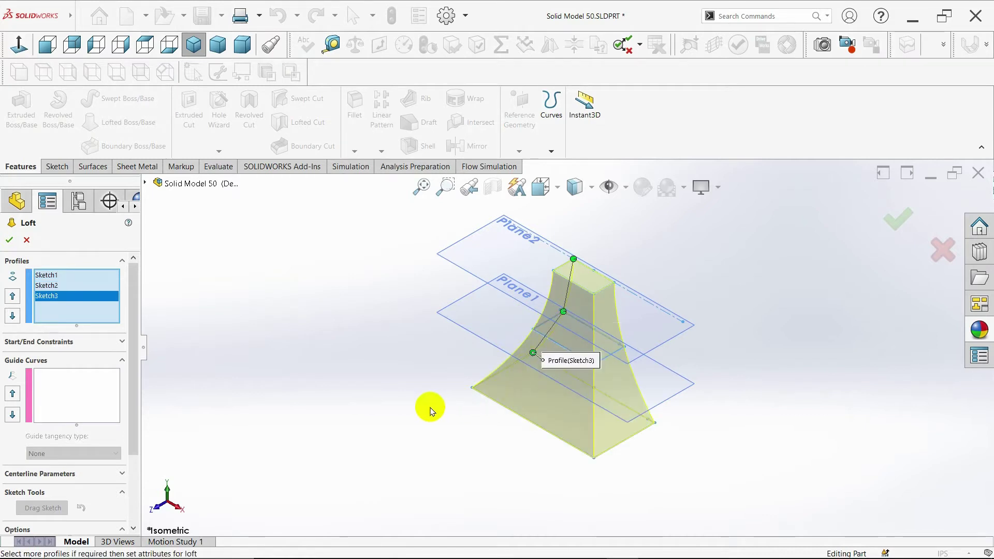
click(8, 244)
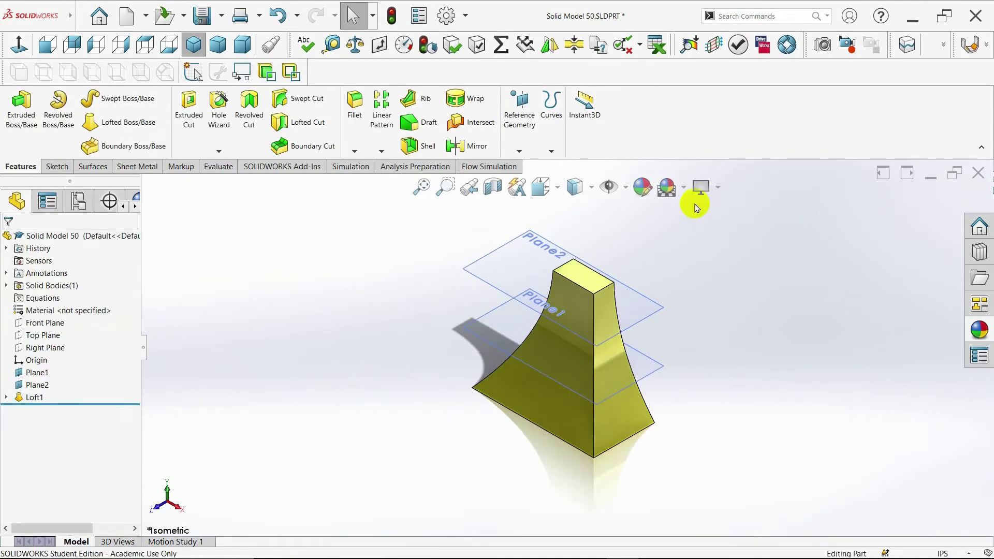
- Apply the Plain White scene and hide Plane1 and Plane2
click(699, 188)
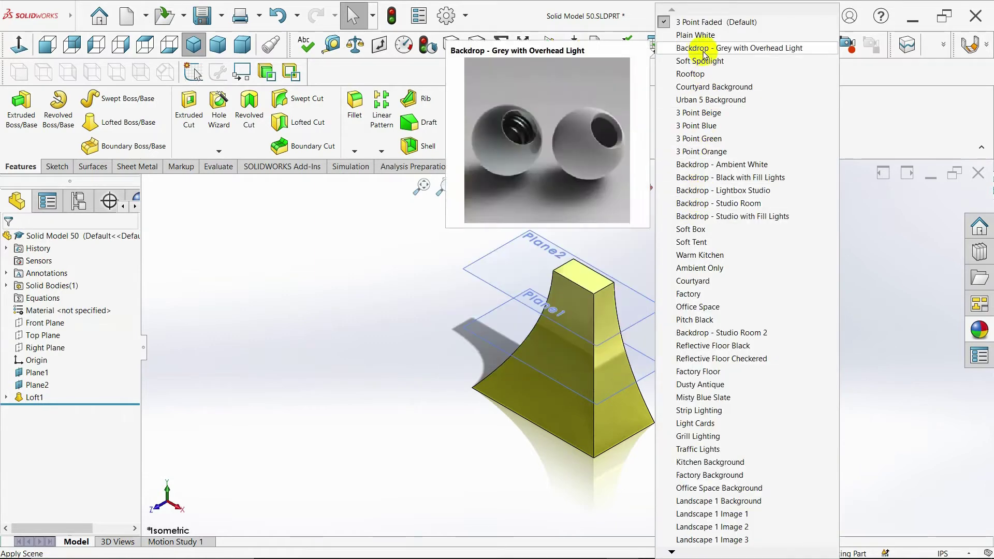
click(695, 35)
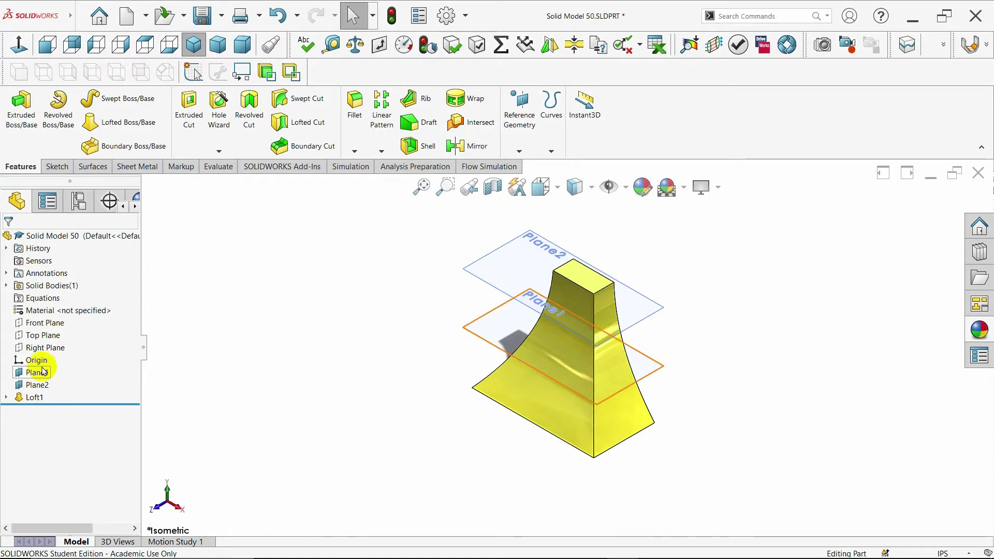
click(27, 374)
click(56, 366)
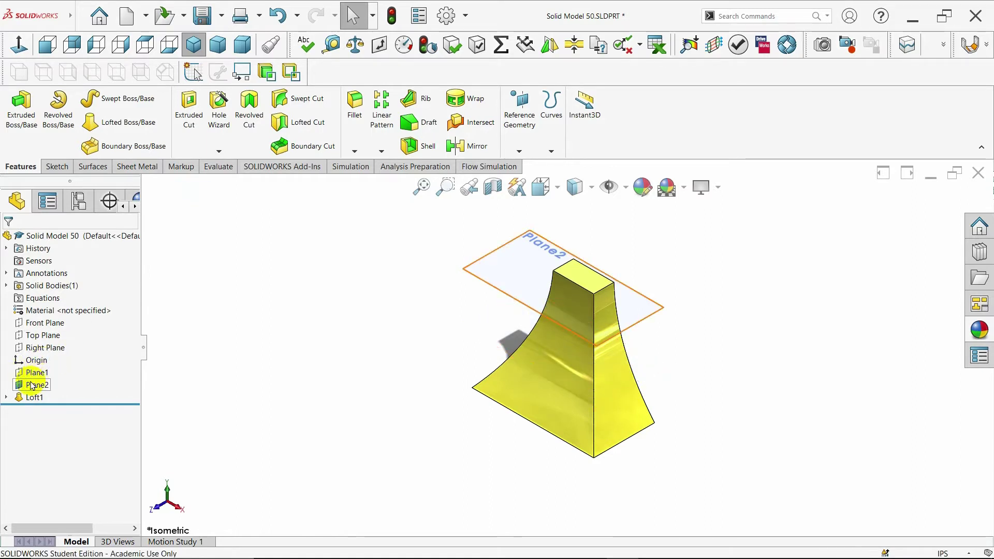
click(36, 385)
click(56, 367)
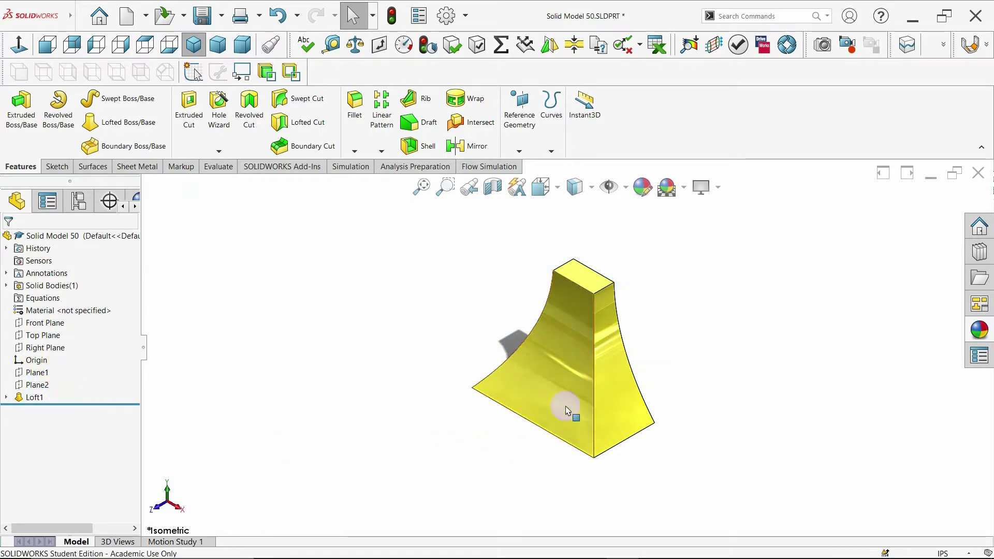
- Turn off Shadows In Shaded Mode and return to the isometric view
click(716, 188)
click(734, 226)
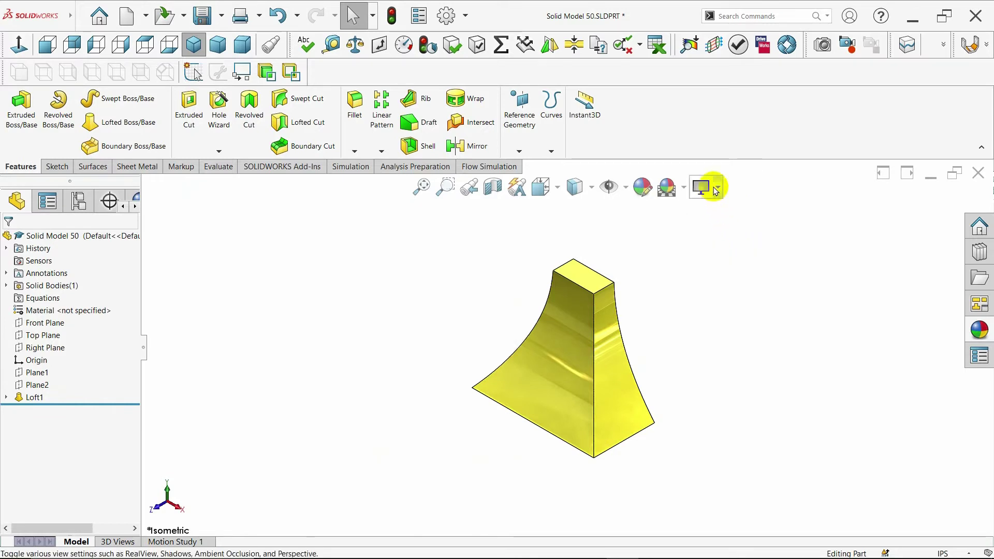
click(716, 188)
click(721, 215)
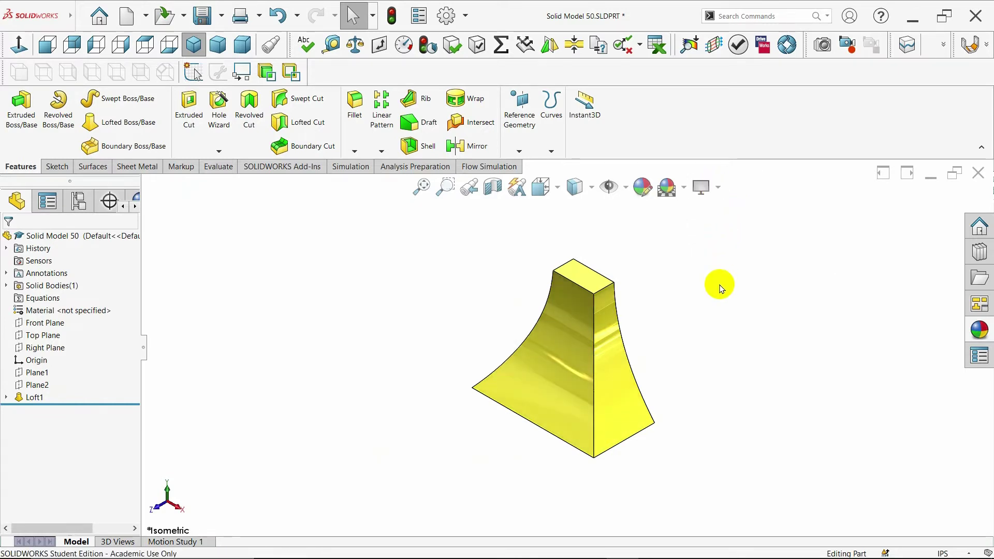
mouse_move(700, 351)
middle_down()
mouse_move(588, 324)
mouse_move(591, 334)
mouse_move(742, 332)
middle_up()
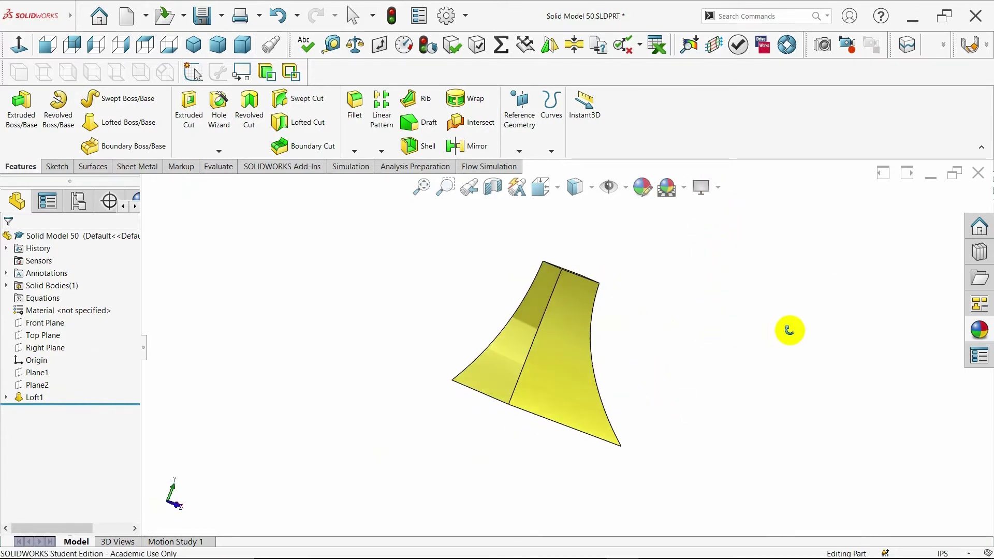
click(193, 49)
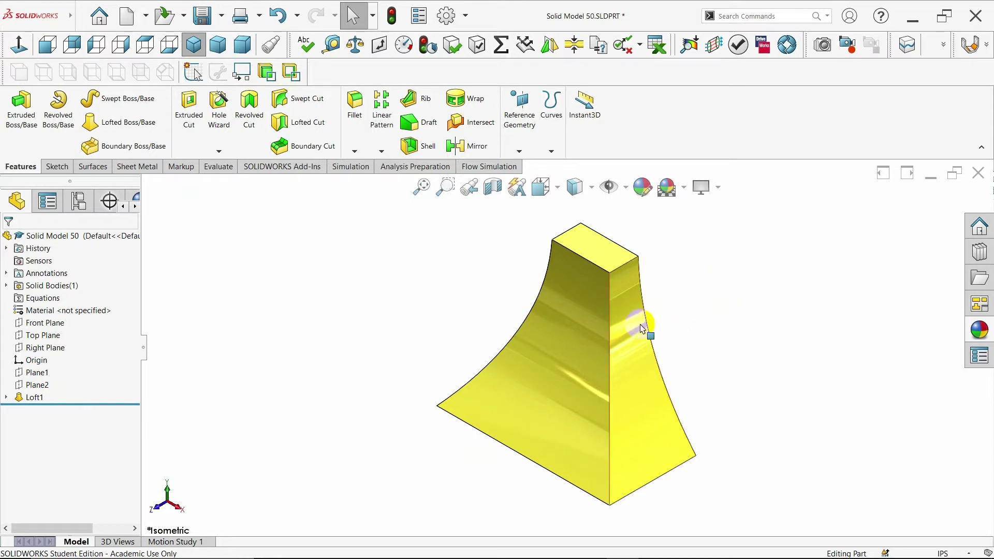
- Apply a 0.5in constant-size fillet to the tower's front vertical and curved left edges
click(359, 128)
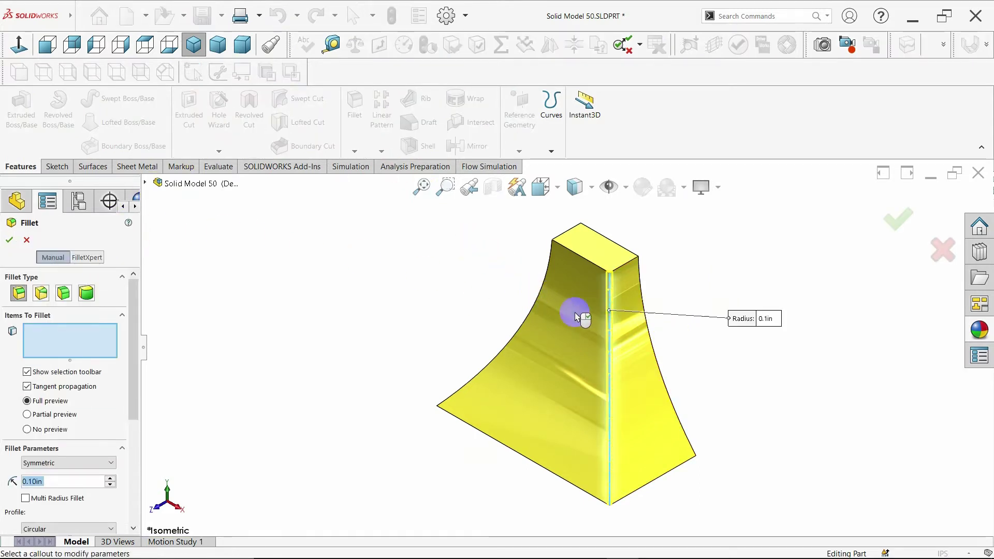
click(532, 309)
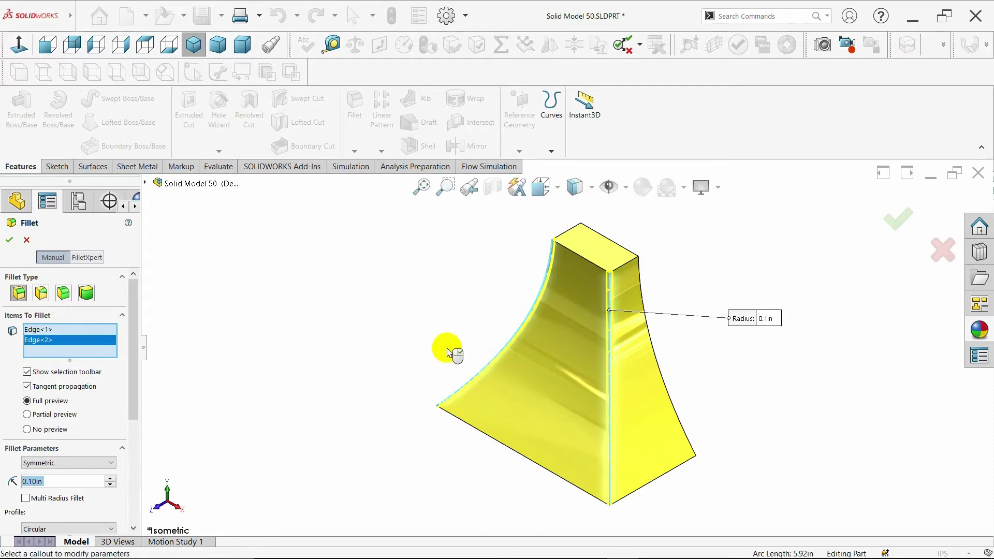
click(57, 482)
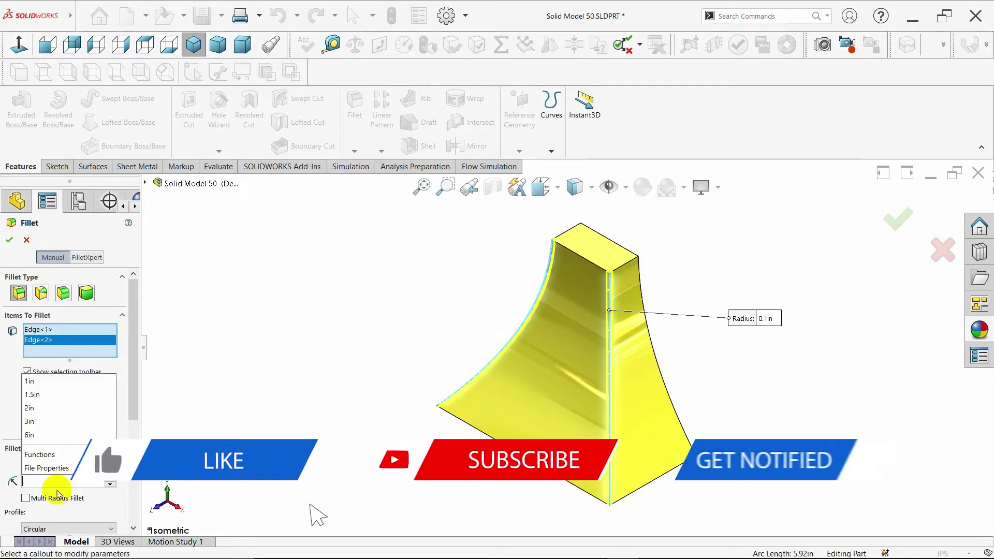
text(0.5)
key(Return)
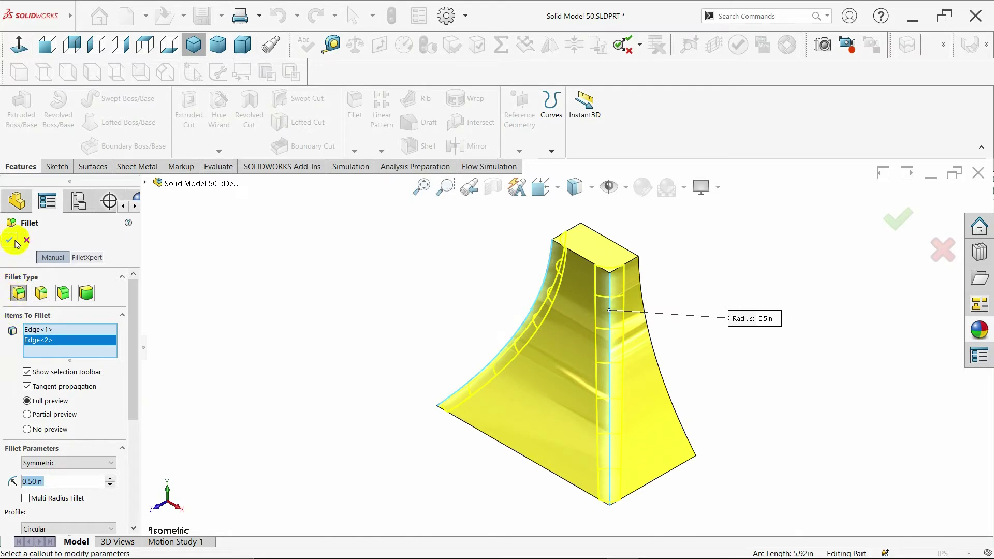
click(40, 292)
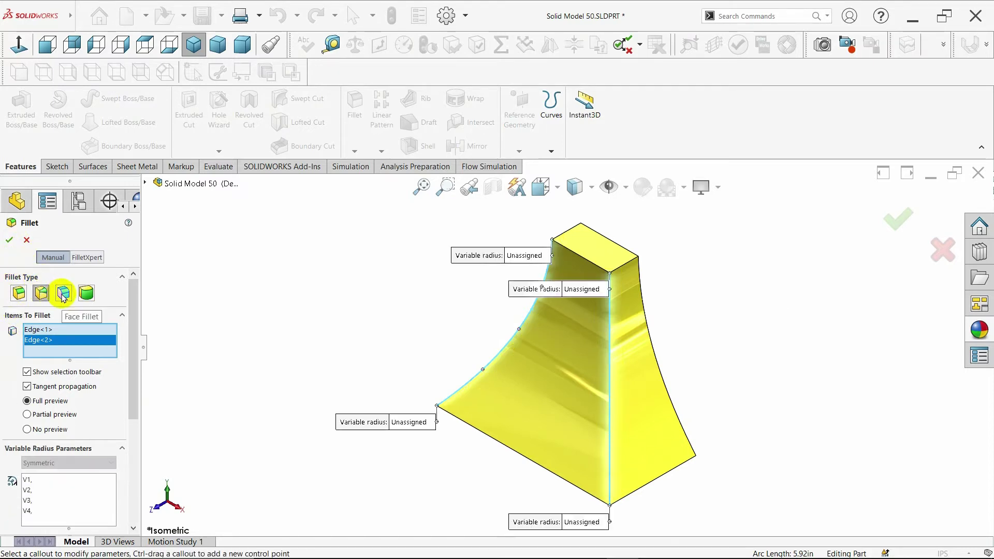
click(63, 293)
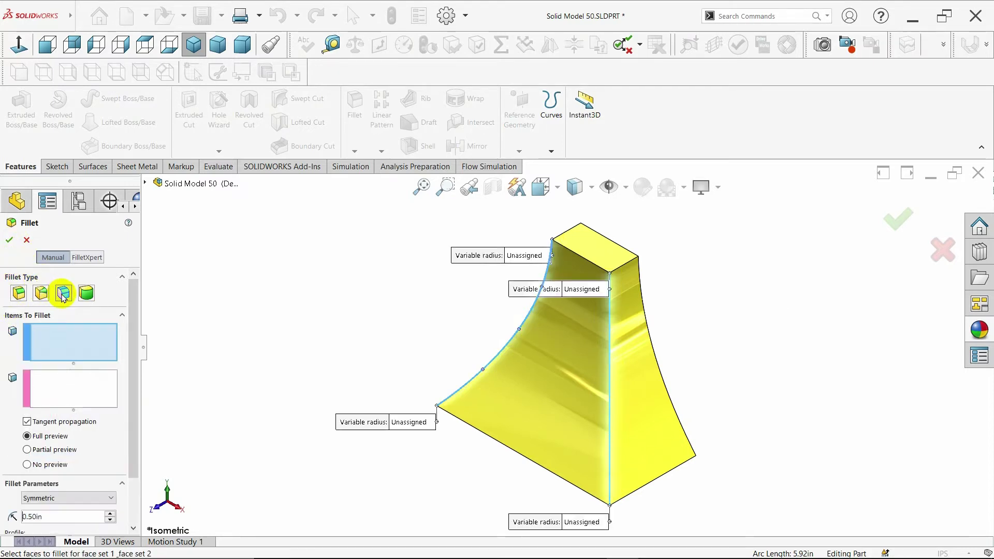
click(17, 293)
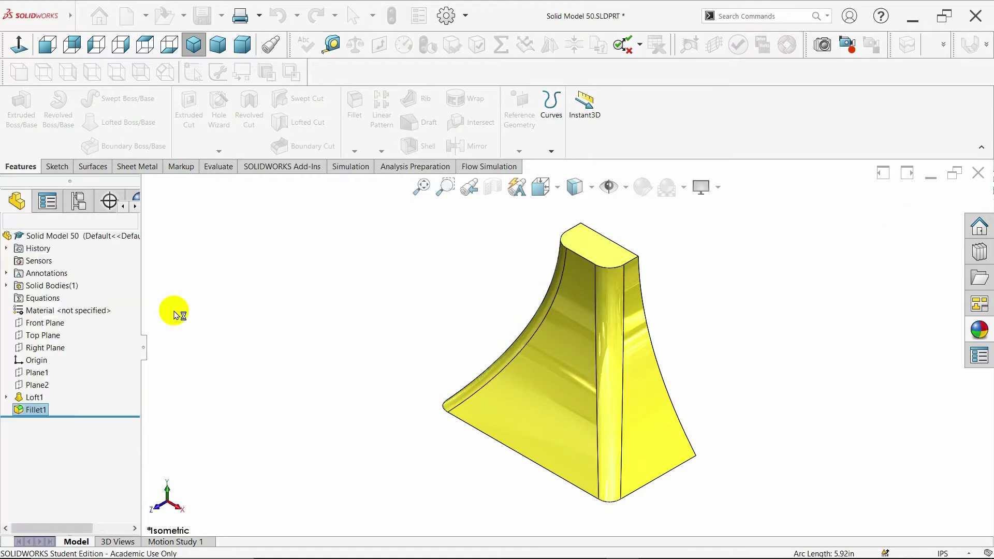
mouse_move(233, 366)
middle_down()
mouse_move(255, 372)
mouse_move(186, 362)
mouse_move(295, 361)
mouse_move(452, 403)
mouse_move(290, 386)
mouse_move(343, 381)
mouse_move(321, 348)
middle_up()
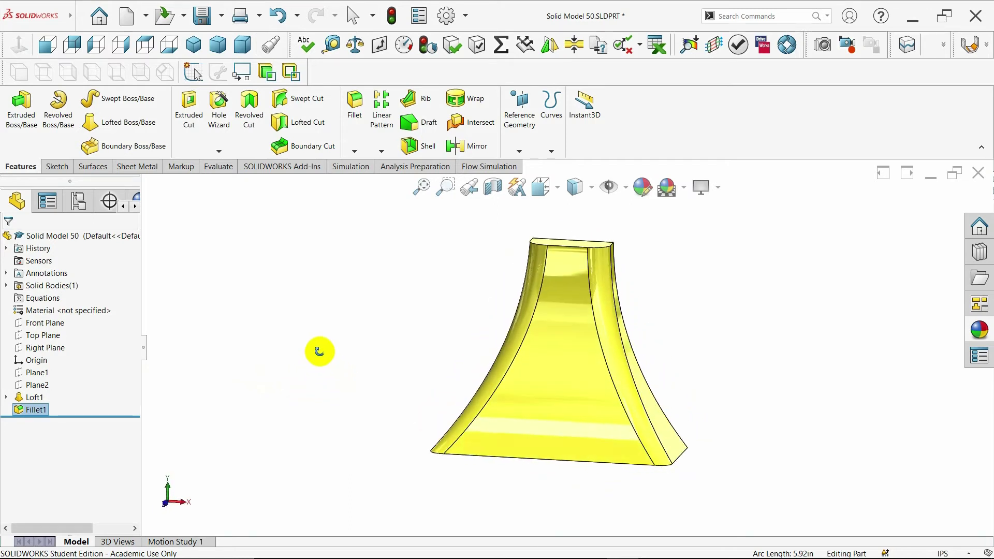
click(202, 49)
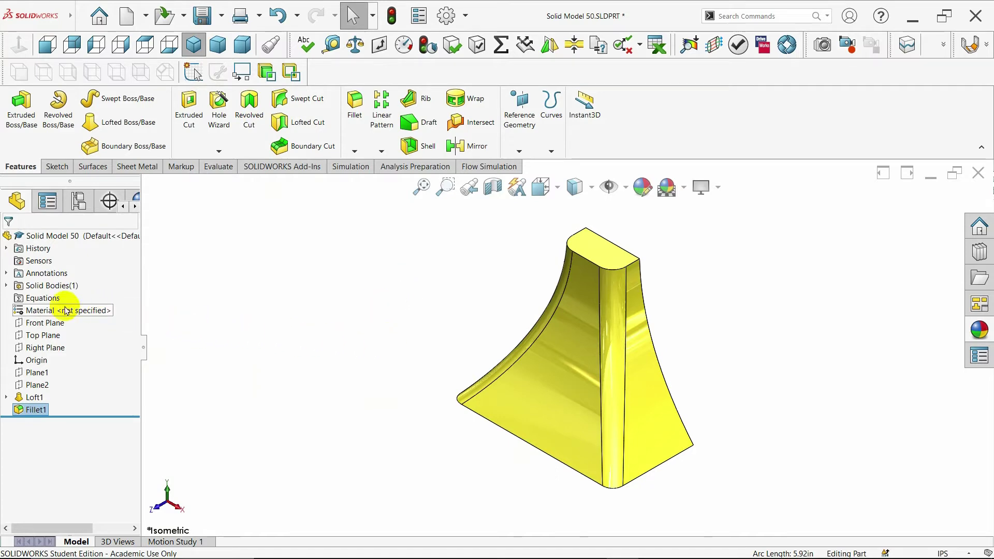
- Start a Front Plane sketch with a vertical centerline from the origin to the tower's top
click(44, 327)
click(52, 313)
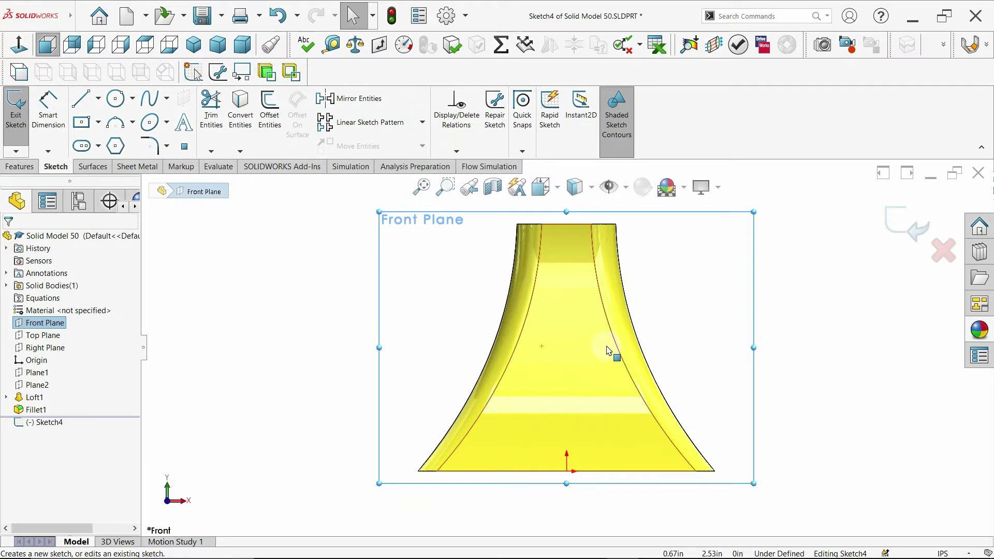
click(98, 98)
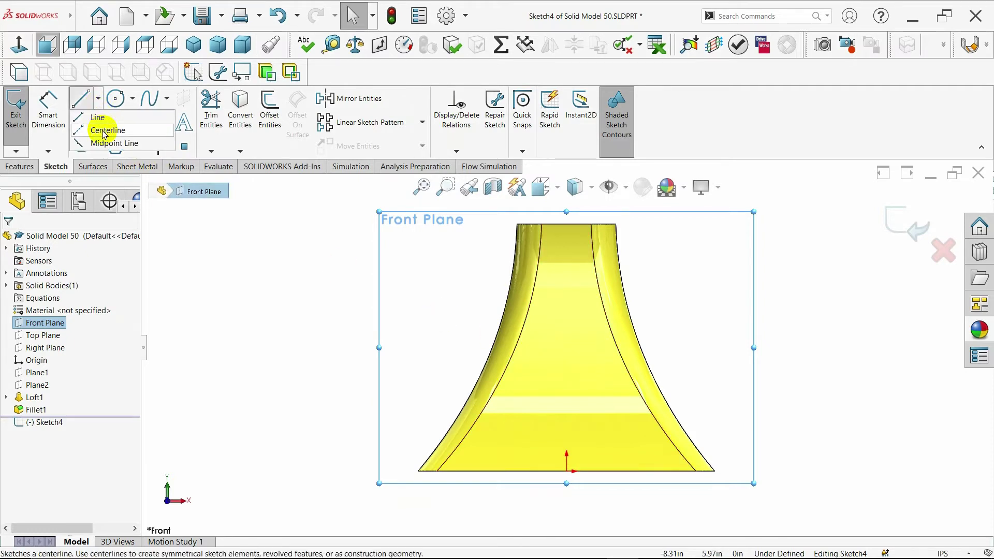
click(103, 130)
click(566, 471)
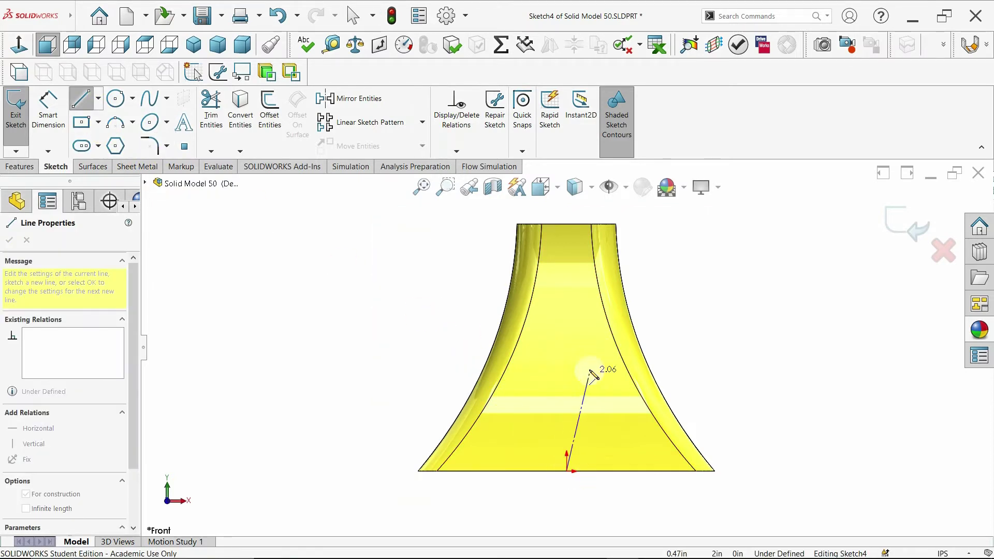
middle_drag(571, 342, 563, 361)
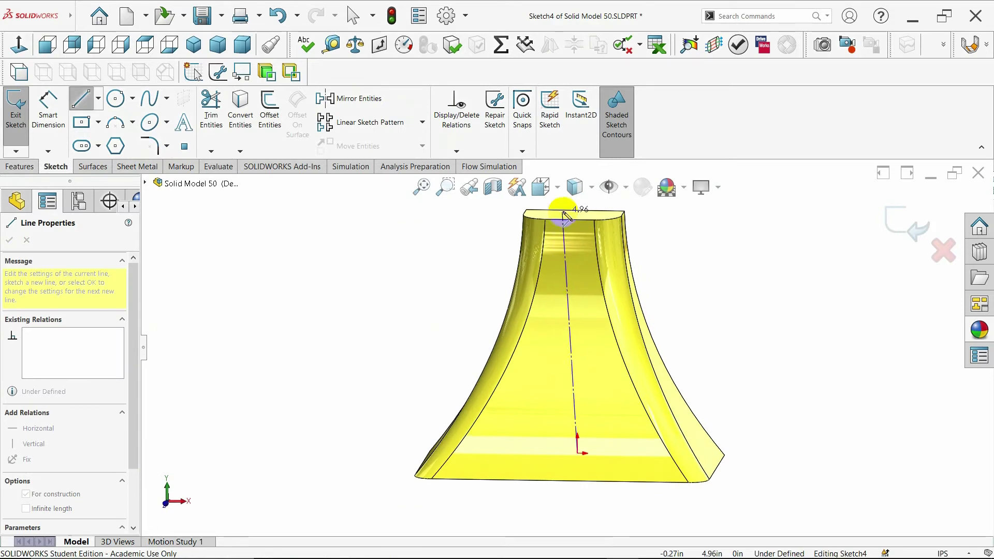
click(56, 53)
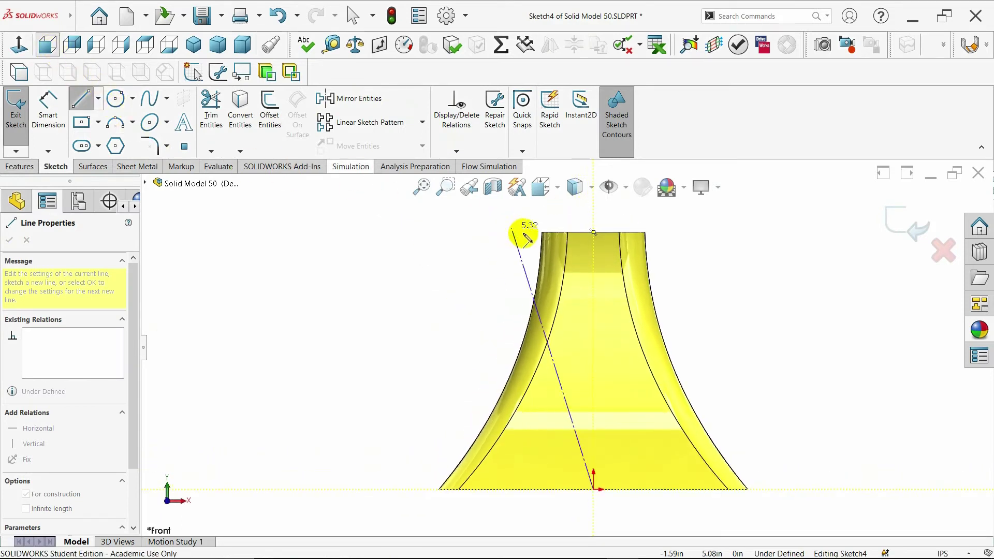
click(594, 209)
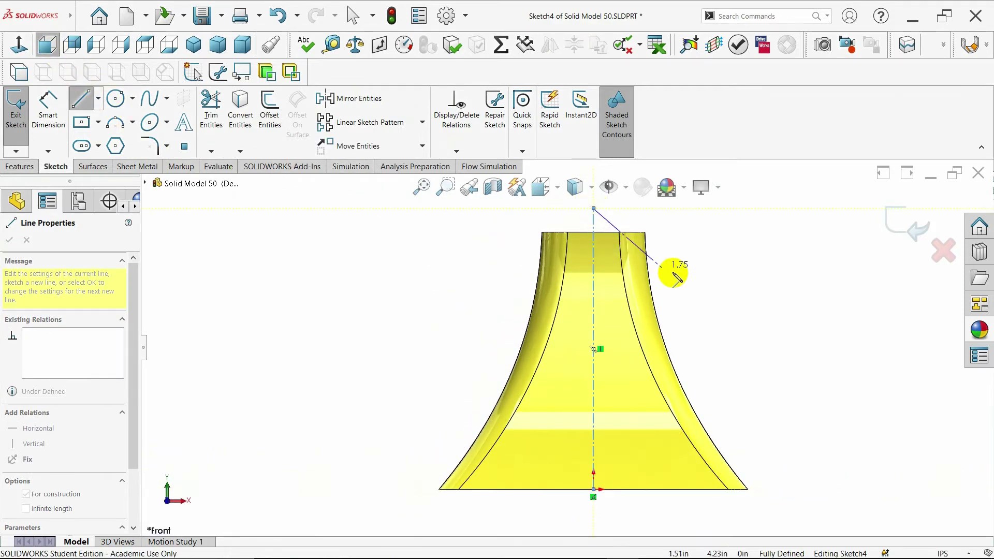
key(Escape)
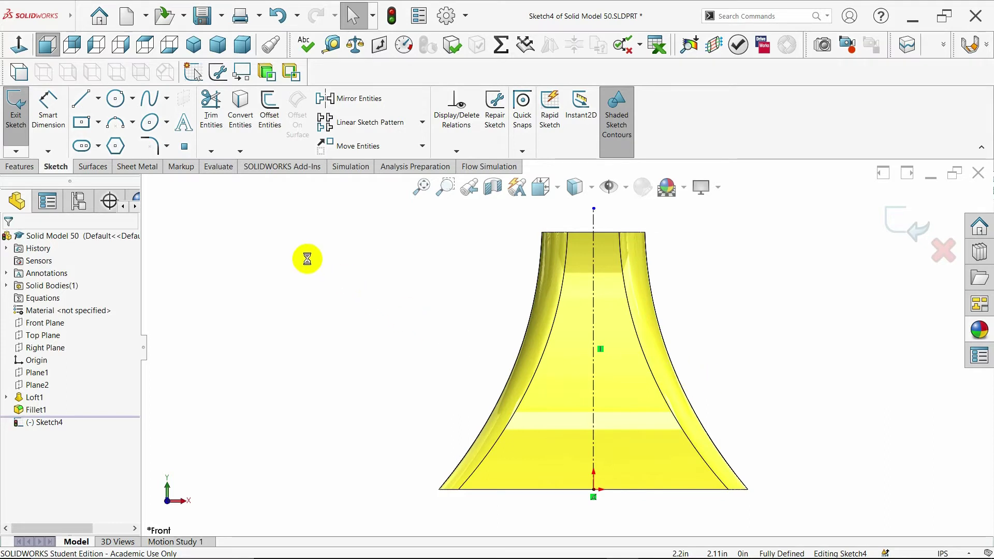
- Draw horizontal centerlines from the origin out to the left and right along the base
click(98, 98)
click(104, 129)
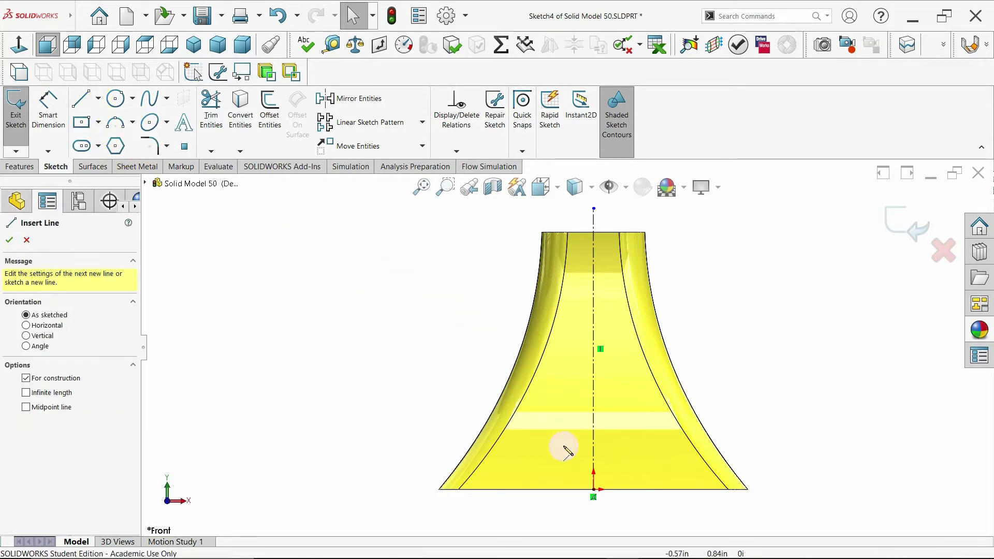
click(594, 490)
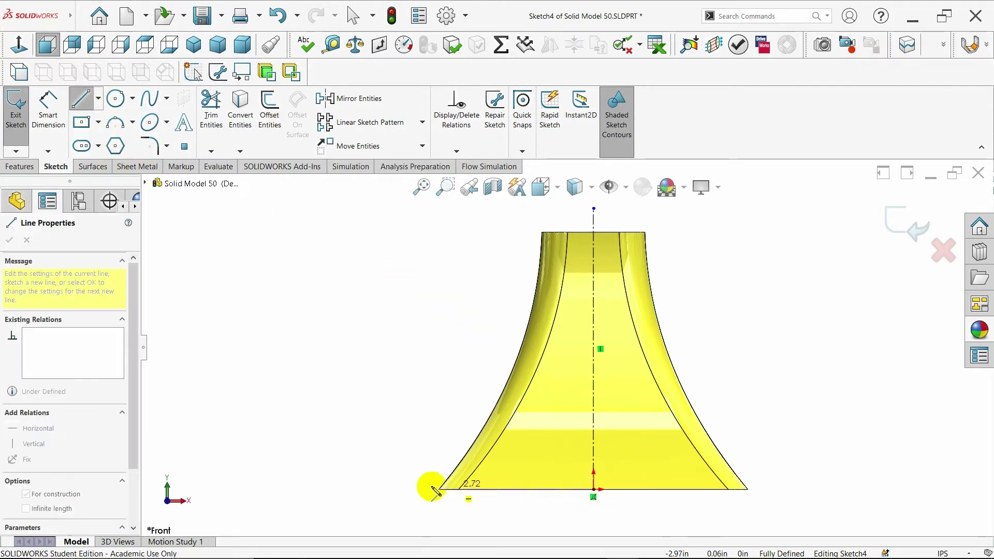
click(360, 489)
key(Escape)
click(98, 97)
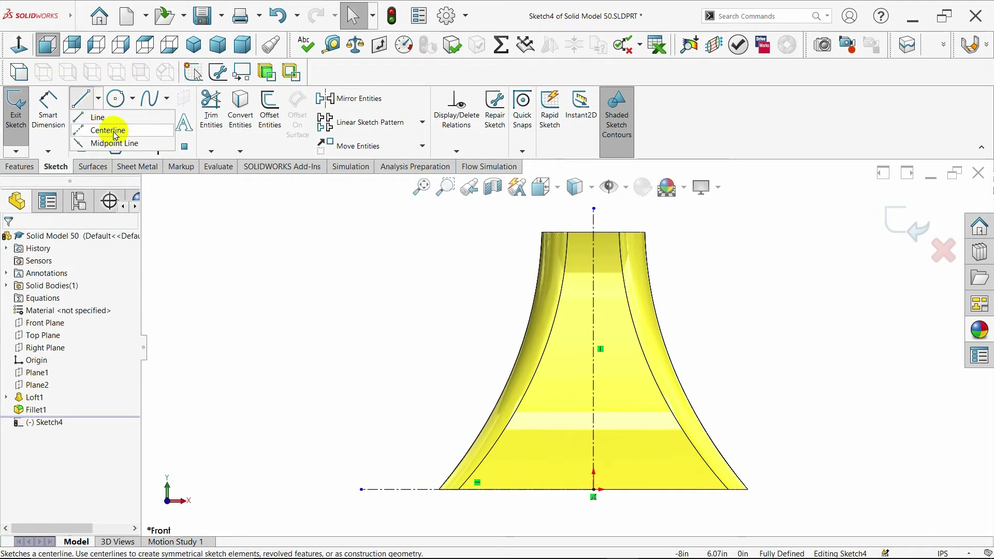
click(104, 129)
click(595, 490)
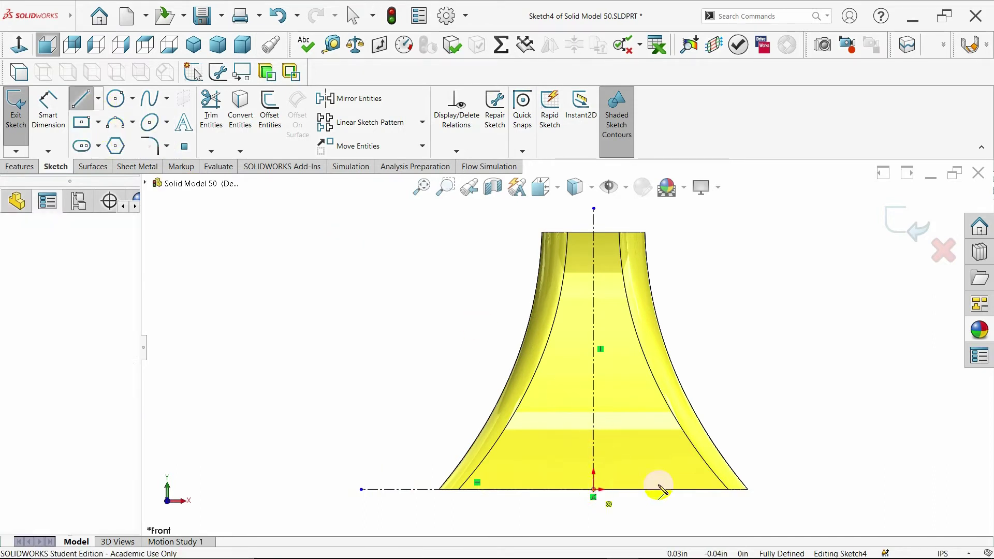
click(813, 489)
key(Escape)
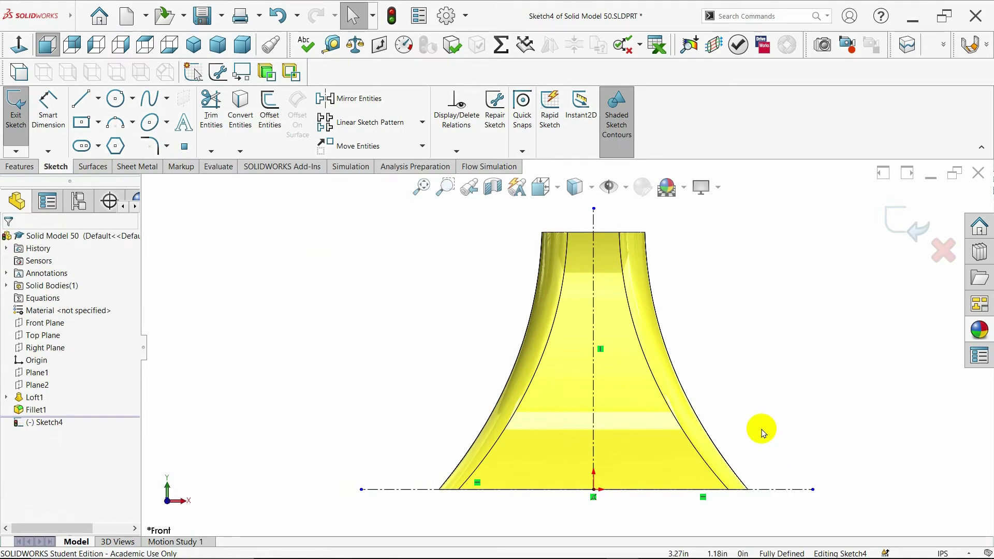
- Draw the half-triangle: a slanted line from the centerline down-left and a horizontal line back
click(81, 98)
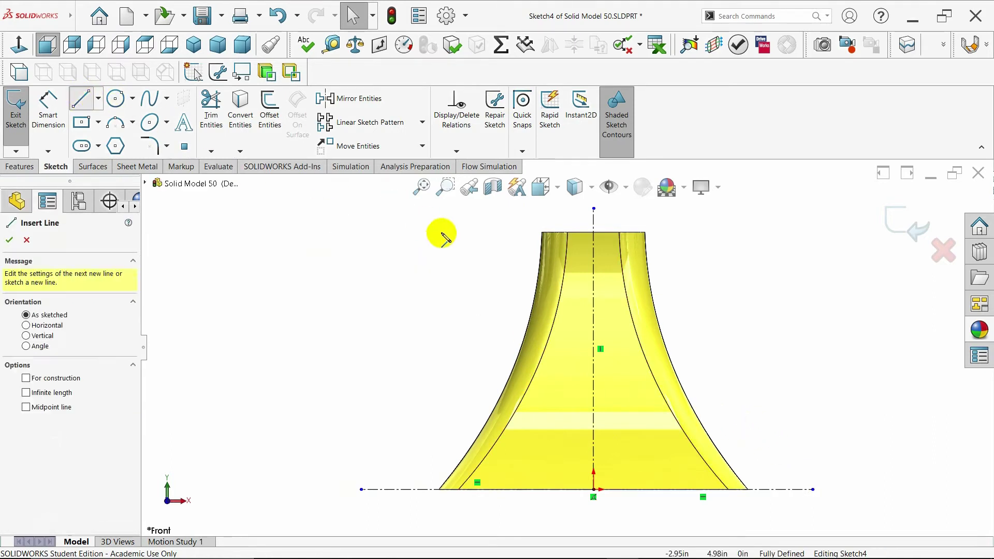
click(593, 253)
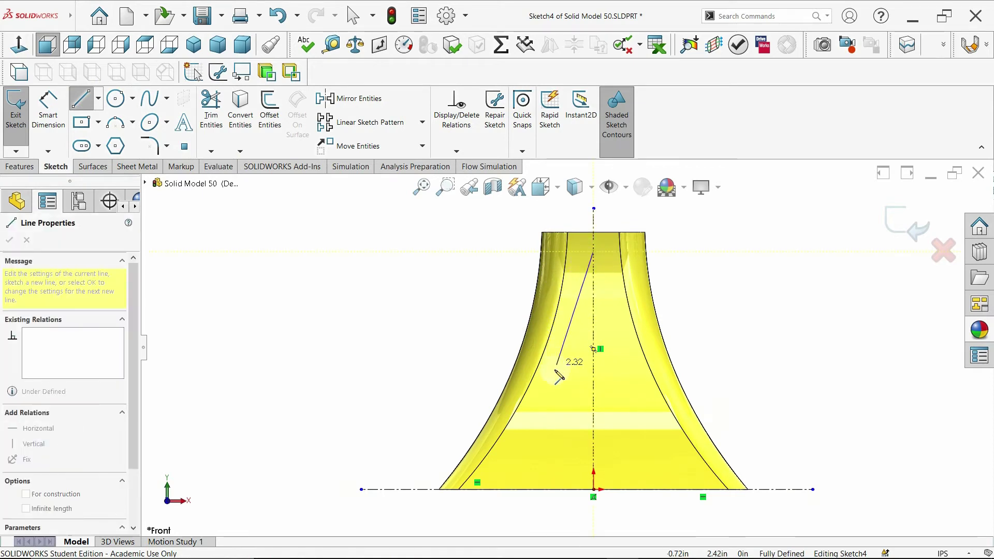
click(522, 443)
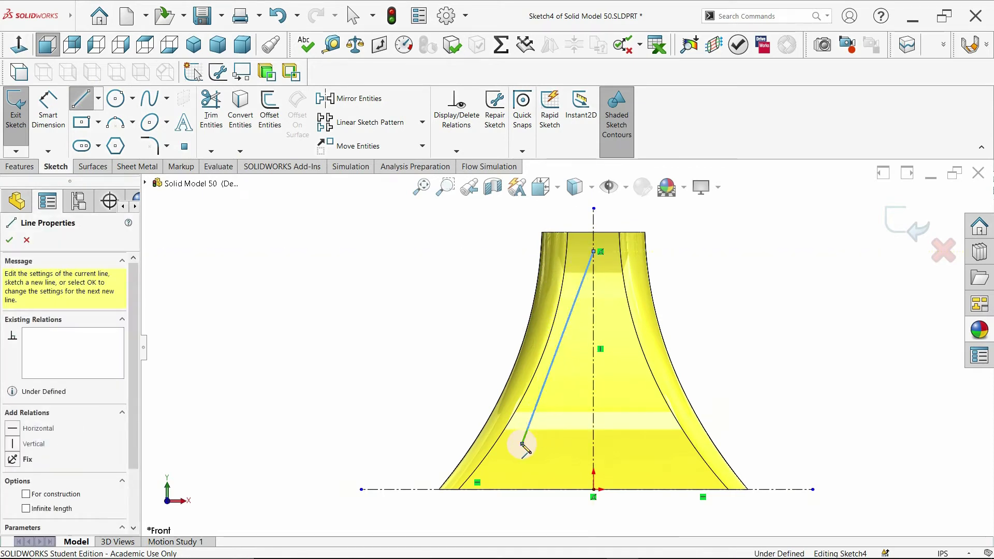
click(594, 444)
key(Escape)
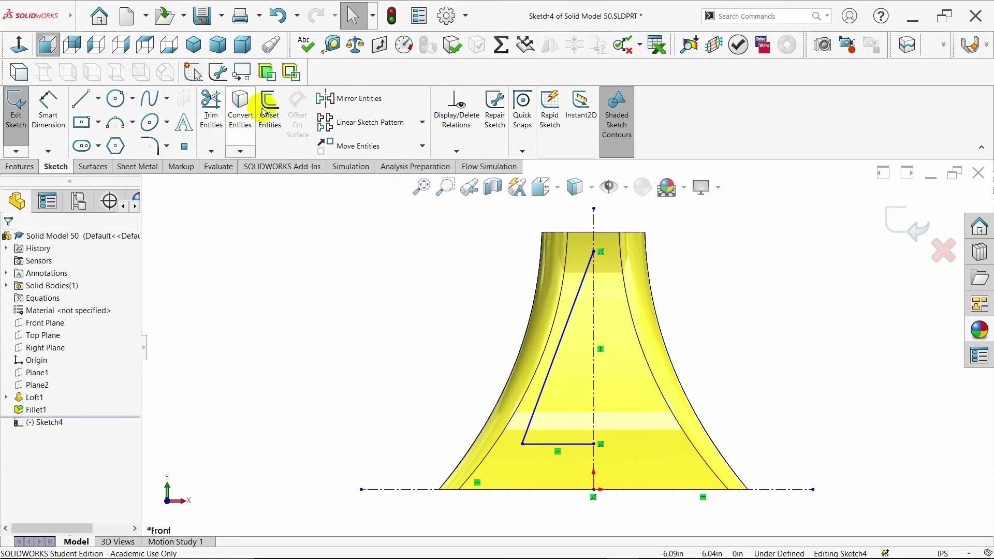
- Mirror the slanted and bottom lines about the vertical centerline to complete the triangle
click(339, 98)
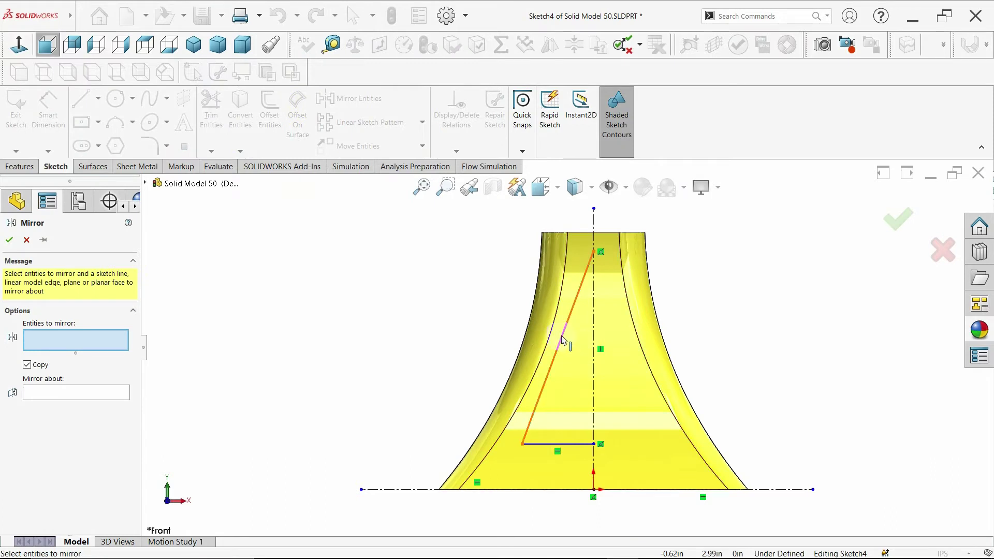
click(563, 340)
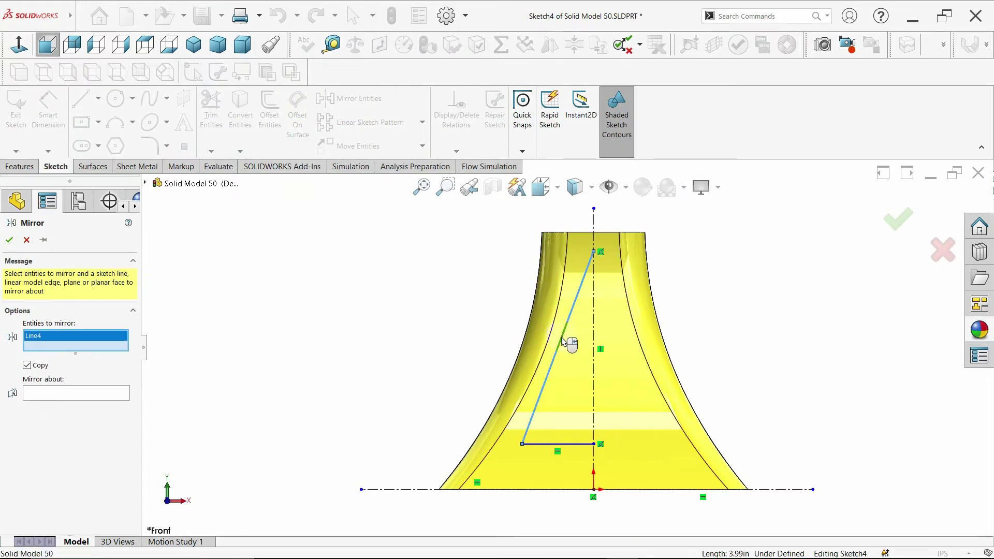
click(579, 444)
click(90, 403)
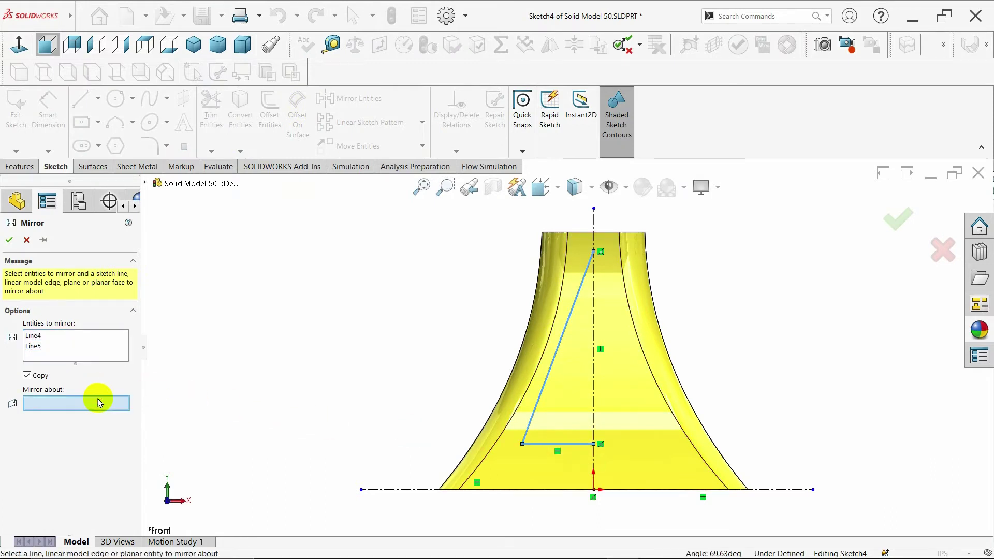
click(592, 377)
click(9, 239)
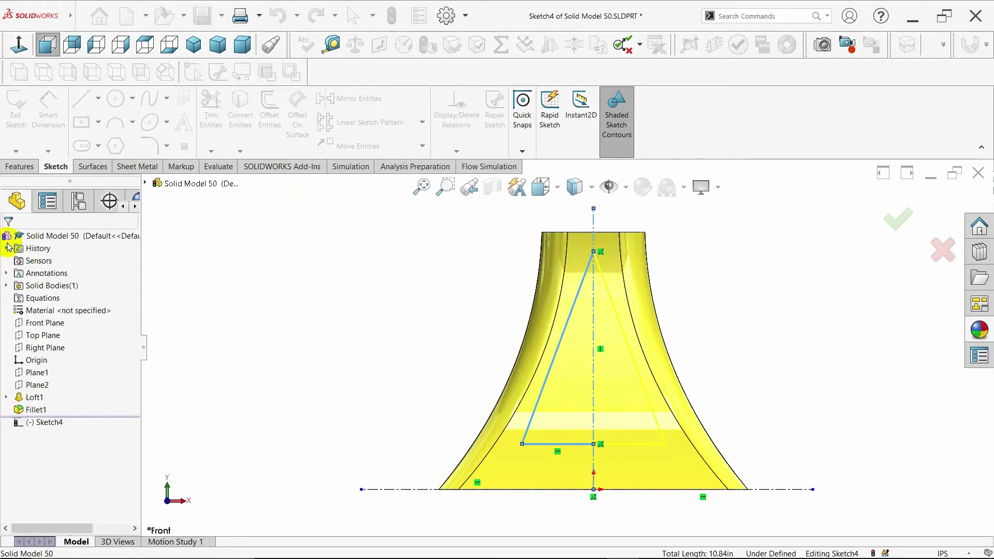
scroll(564, 352, up, 1)
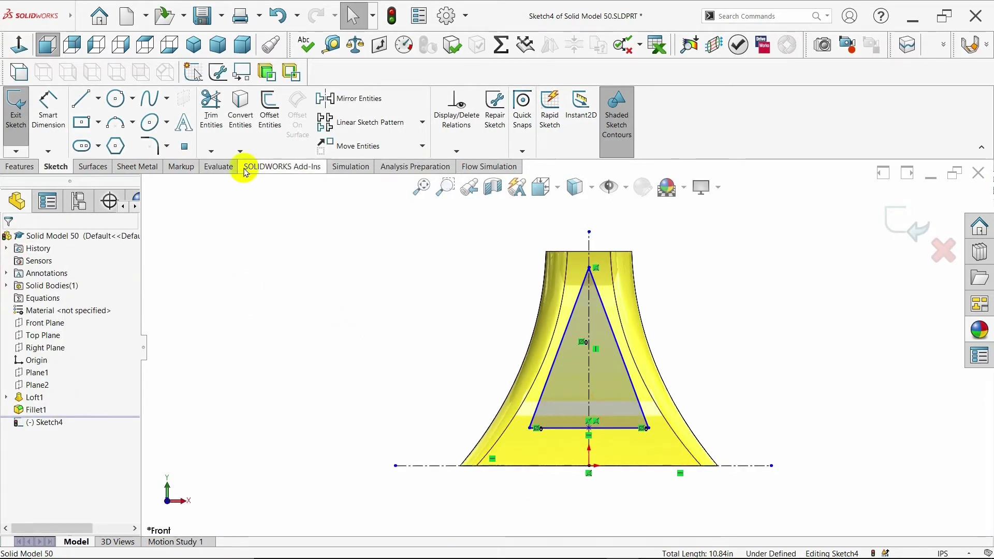
- Draw the top pair of horizontal cross lines near the triangle's apex
click(47, 111)
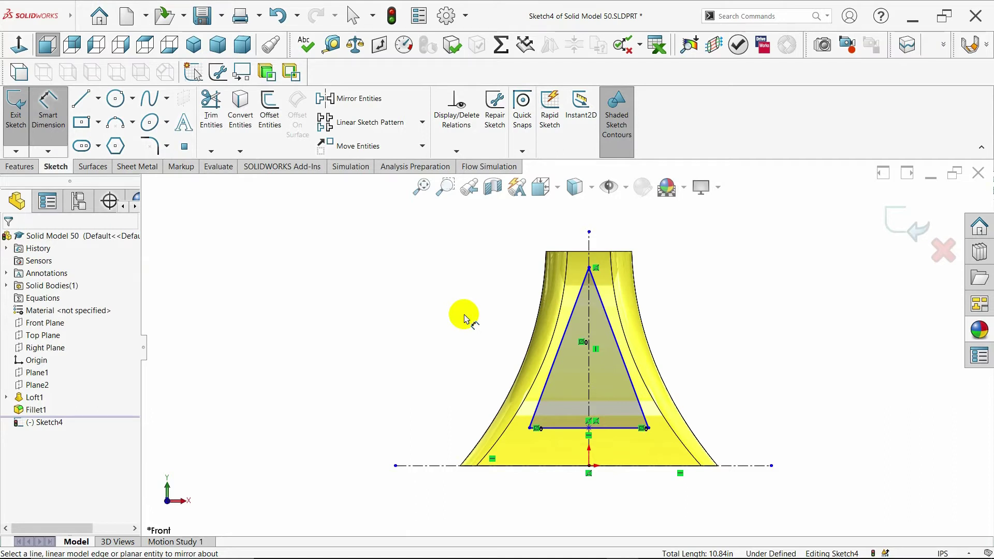
click(80, 99)
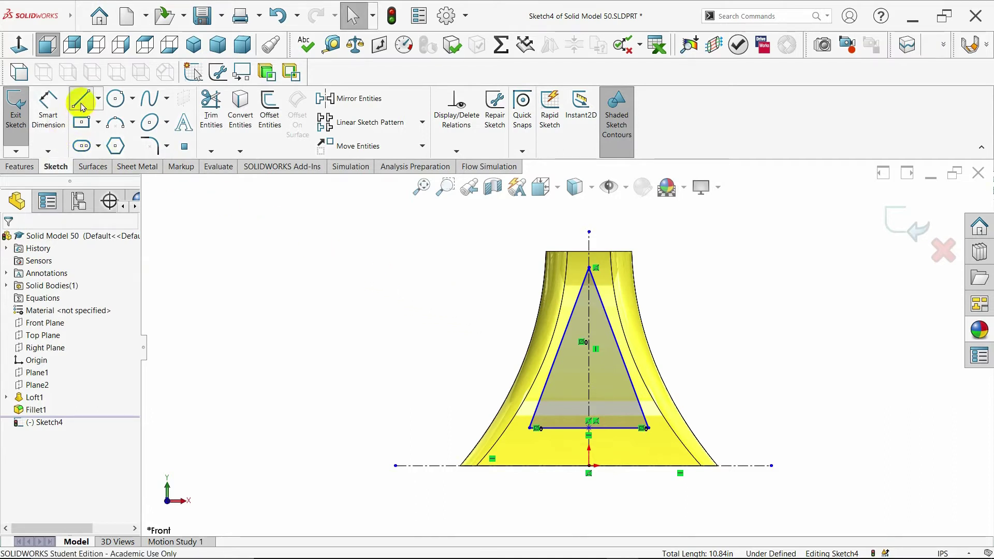
scroll(575, 306, up, 2)
scroll(578, 311, down, 2)
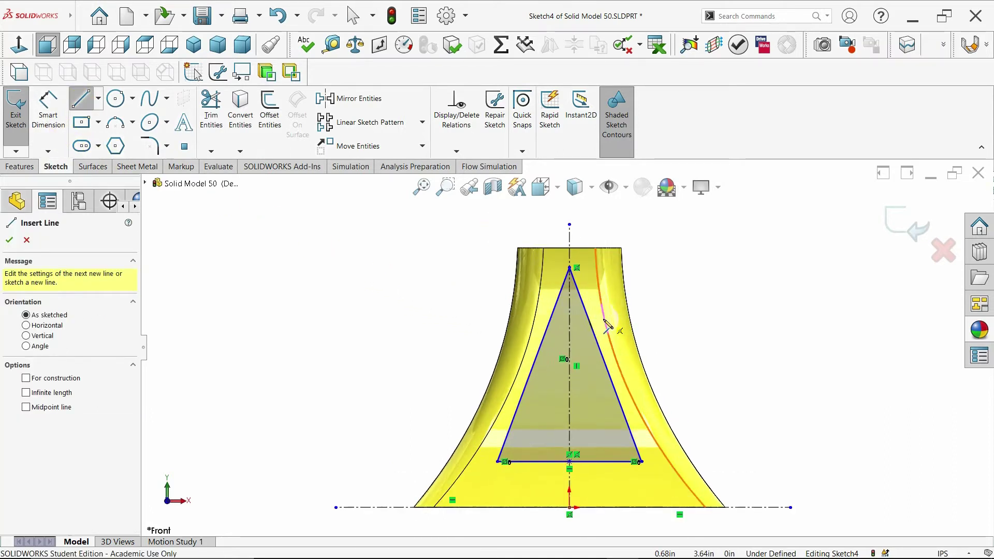
scroll(564, 317, down, 1)
click(549, 310)
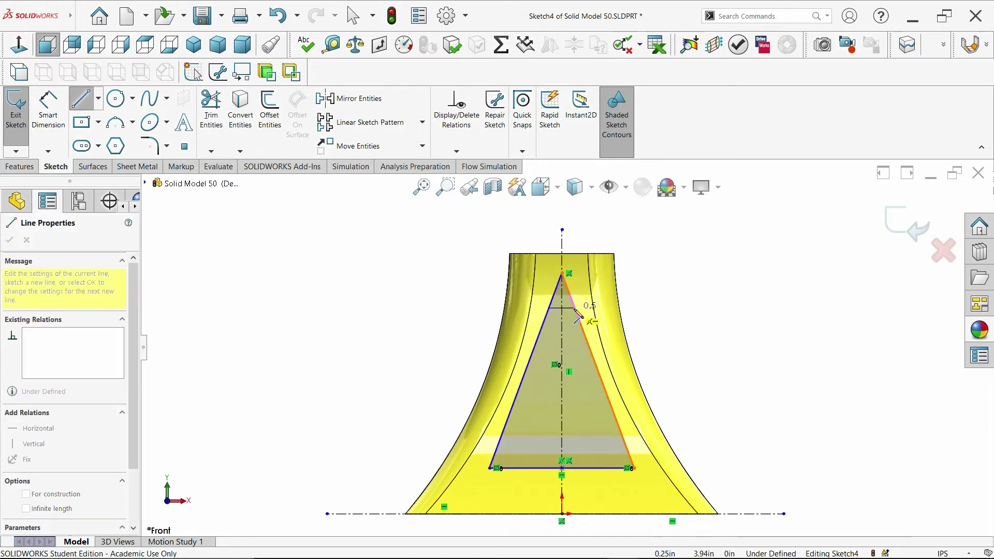
click(581, 308)
key(Escape)
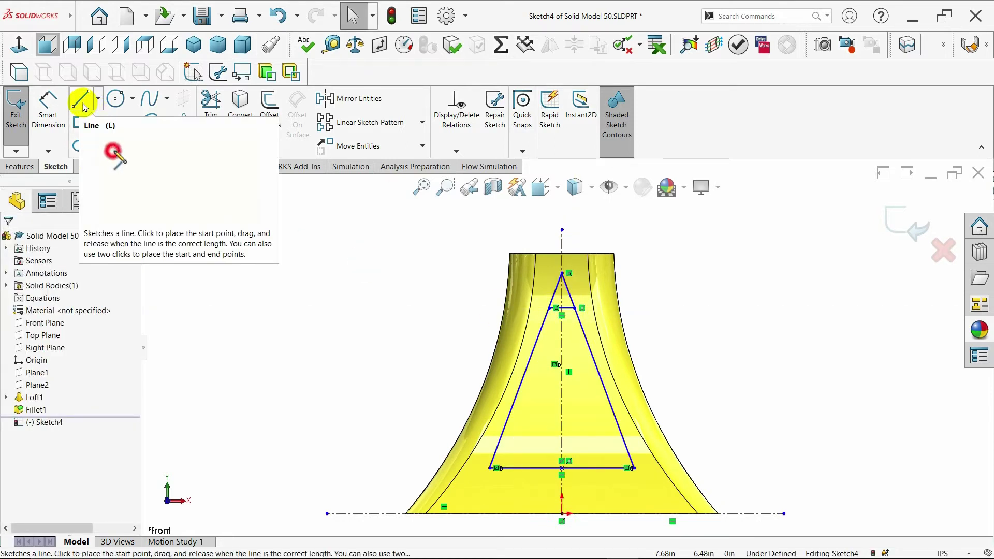
click(83, 105)
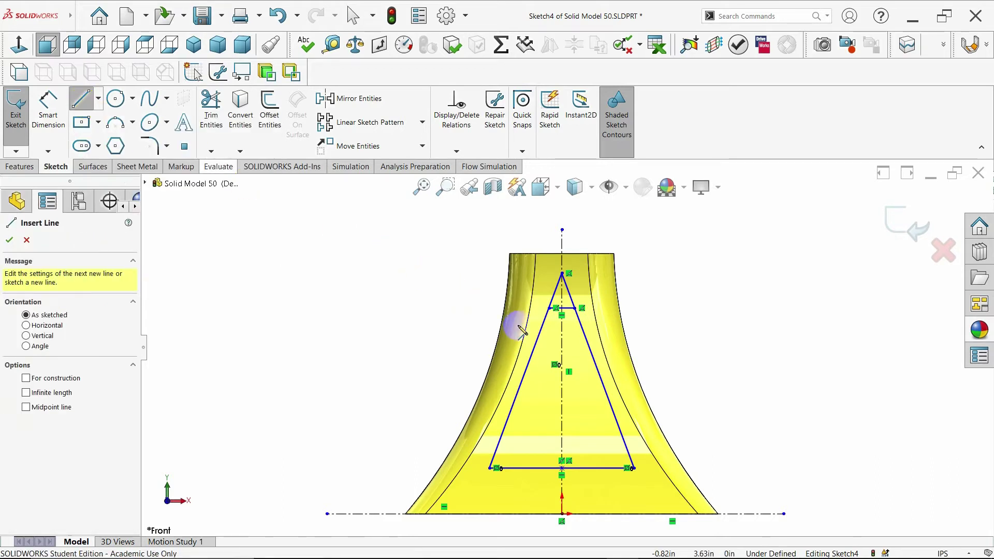
click(553, 314)
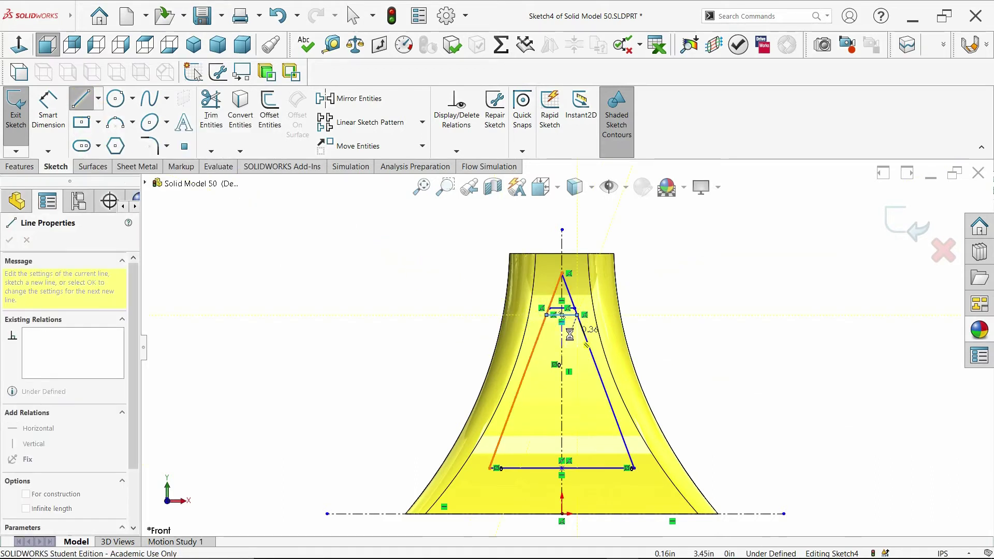
key(Escape)
key(Escape)
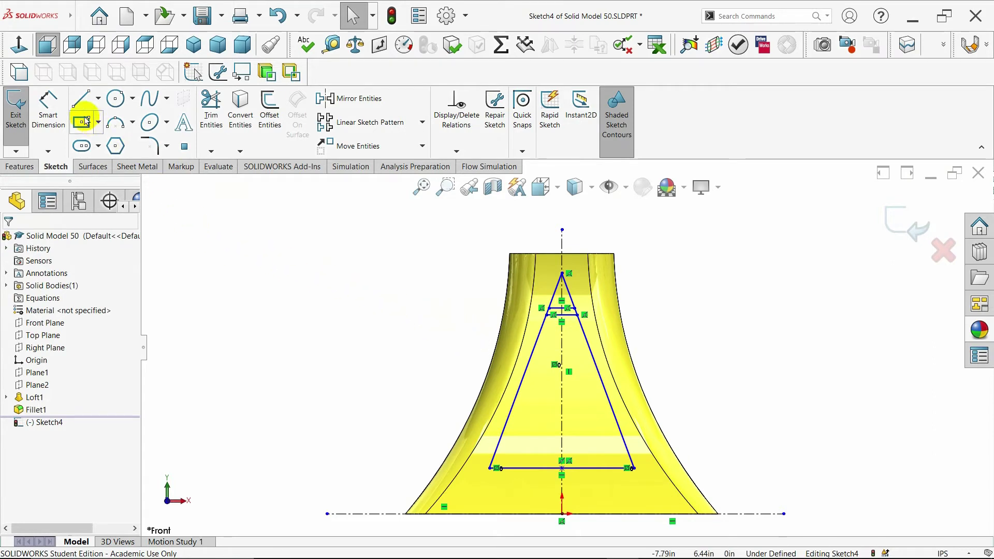
- Draw the middle pair of horizontal crossbars between the slanted sides
click(81, 101)
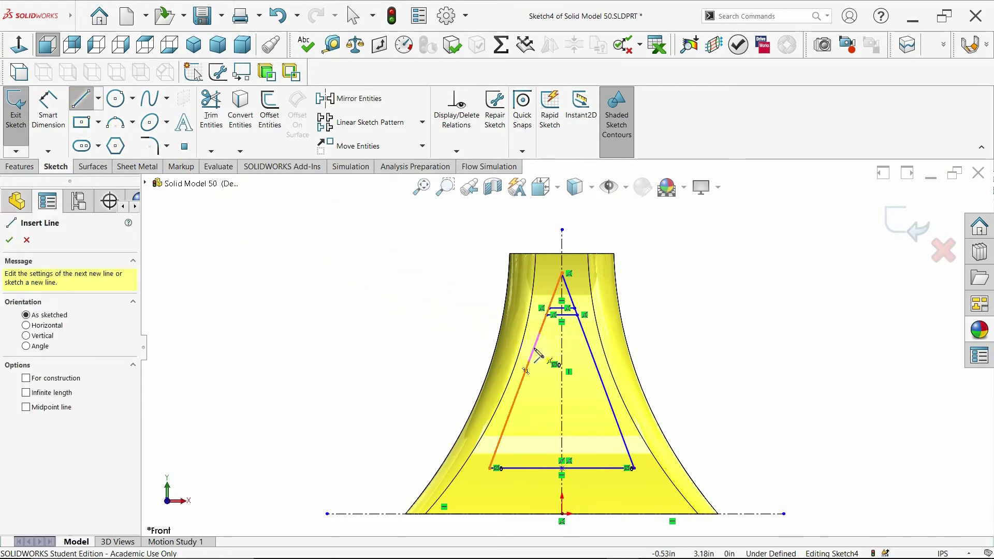
drag(534, 348, 589, 348)
key(Escape)
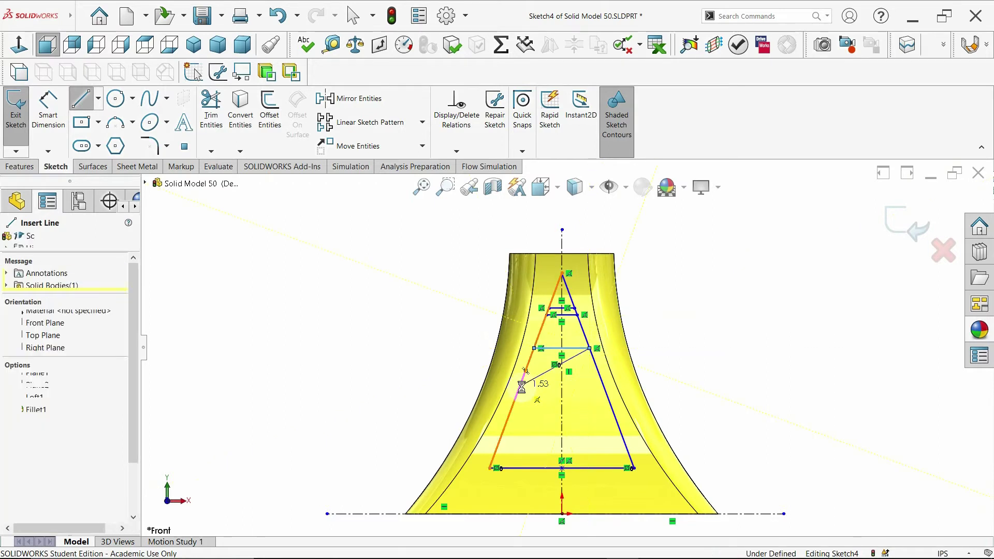
key(Escape)
click(80, 100)
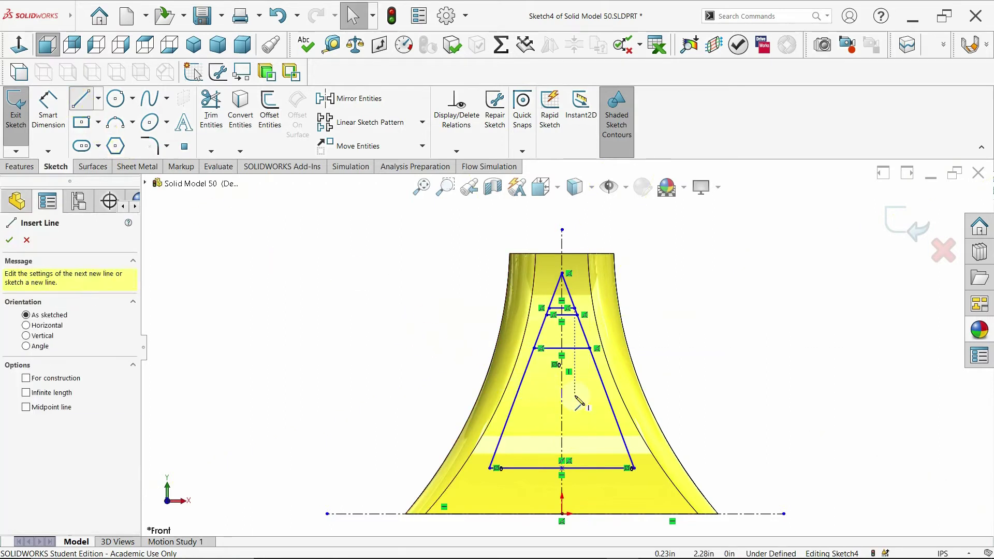
click(533, 360)
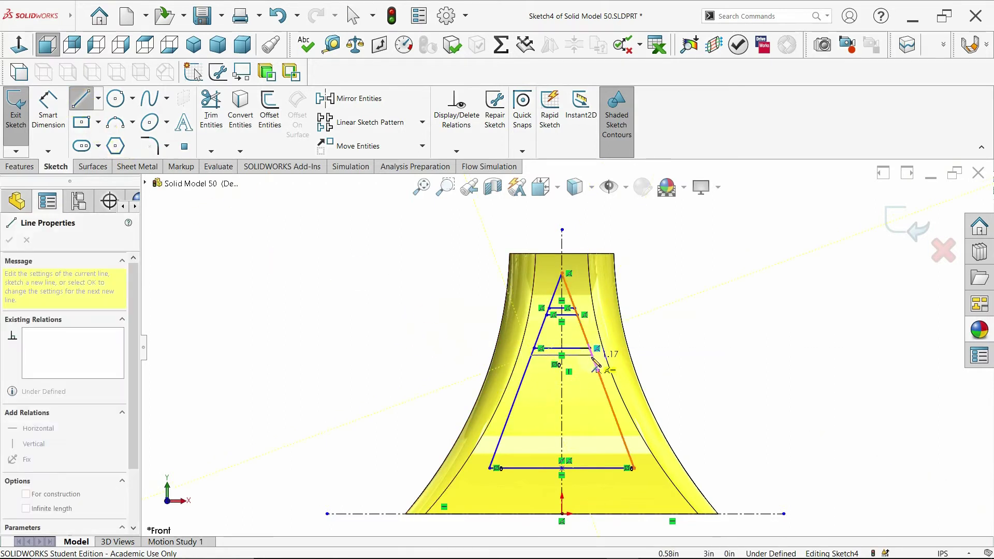
click(595, 364)
key(Escape)
key(Escape)
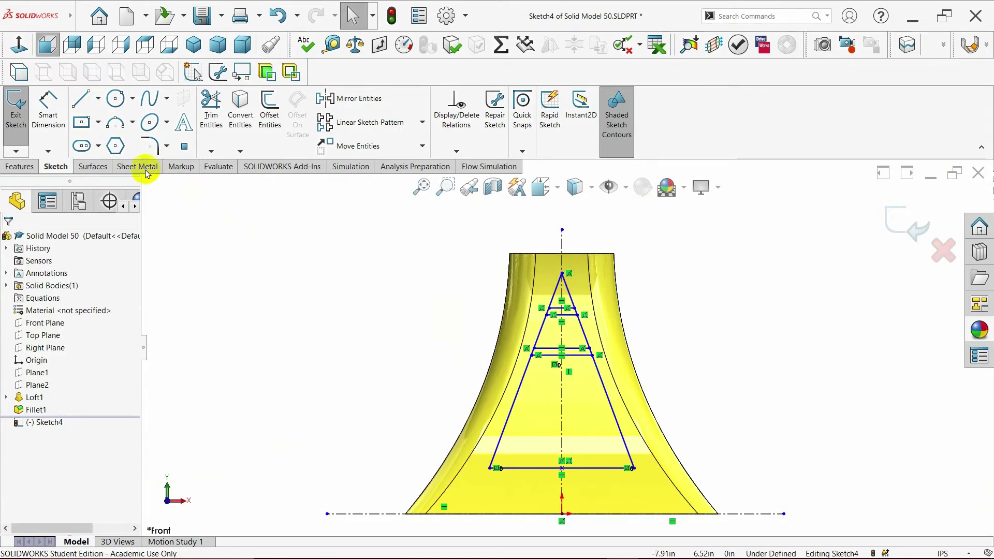
- Draw the lower pair of horizontal crossbars between the triangle's sides
click(81, 98)
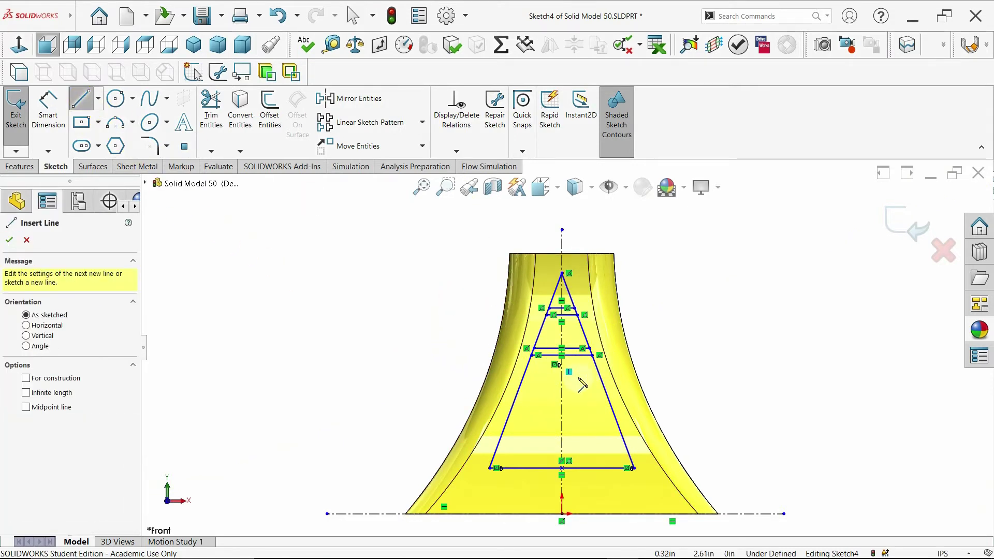
click(519, 388)
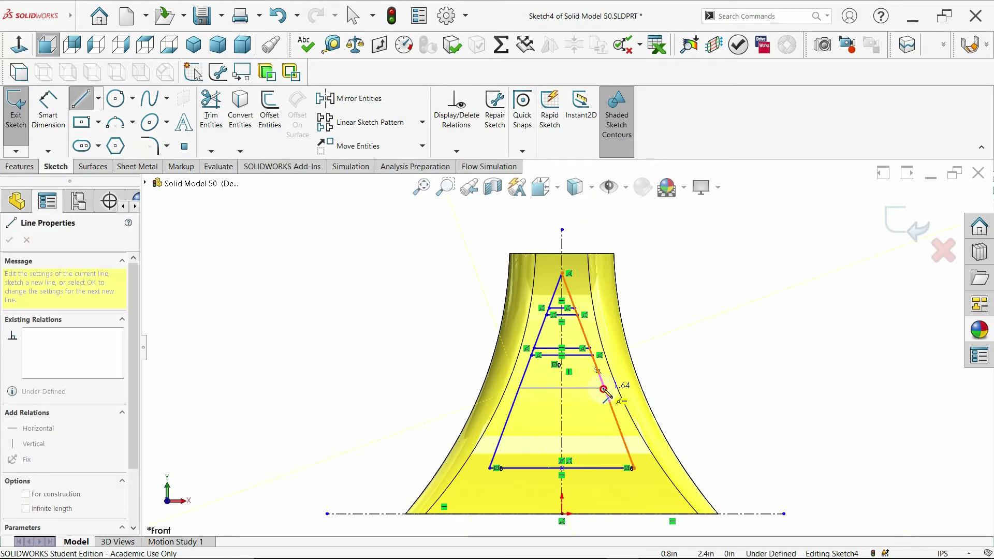
click(605, 388)
key(Escape)
click(81, 98)
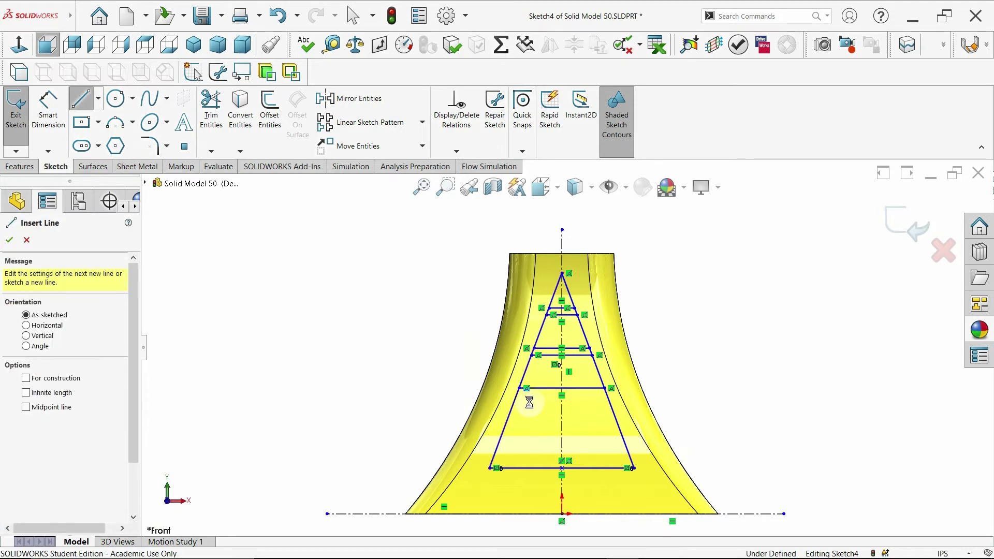
key(Escape)
click(81, 99)
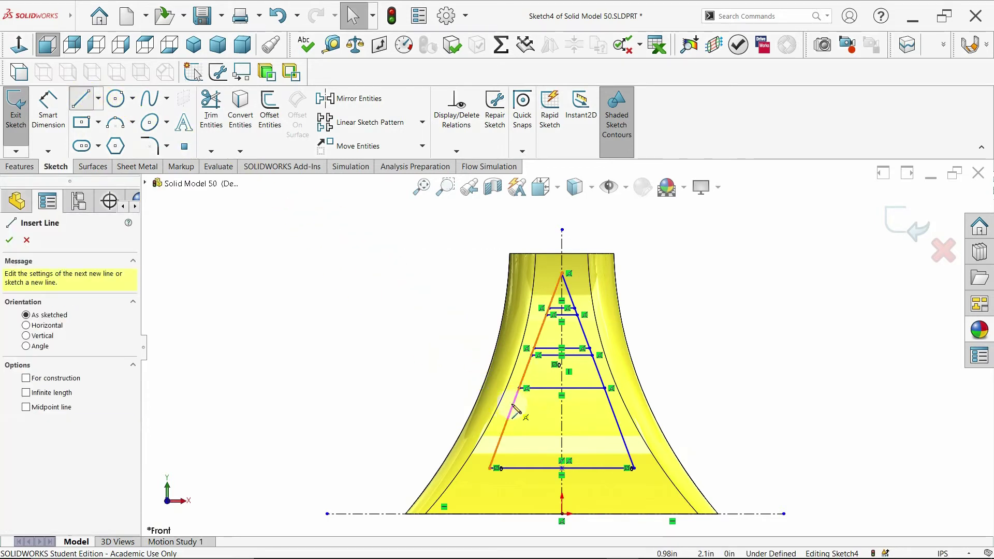
click(516, 397)
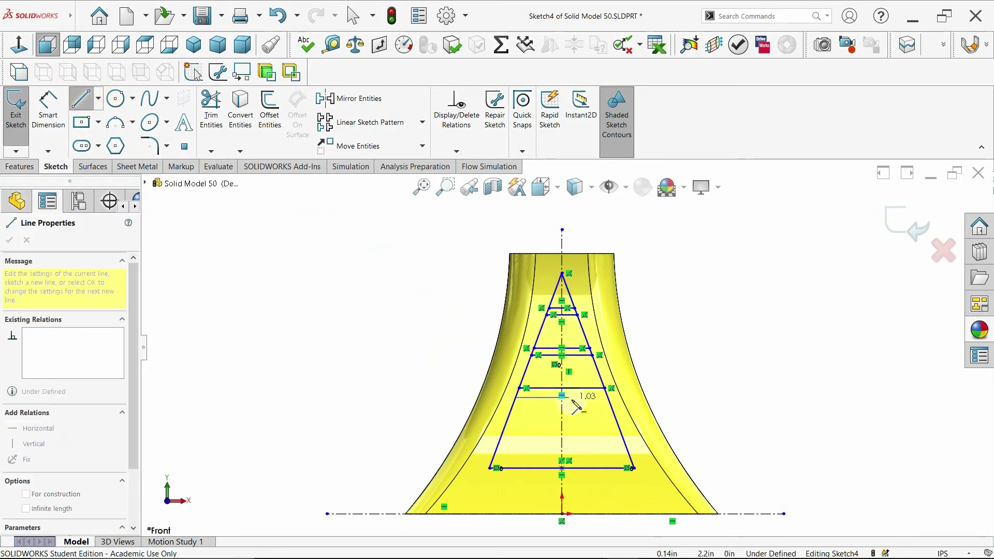
click(609, 397)
key(Escape)
key(Escape)
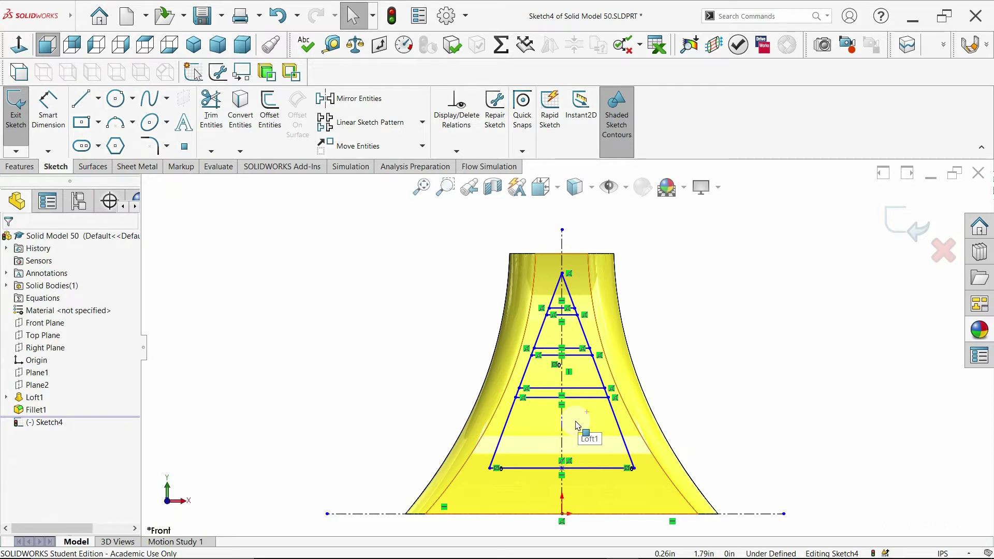
scroll(574, 332, down, 1)
scroll(570, 318, down, 1)
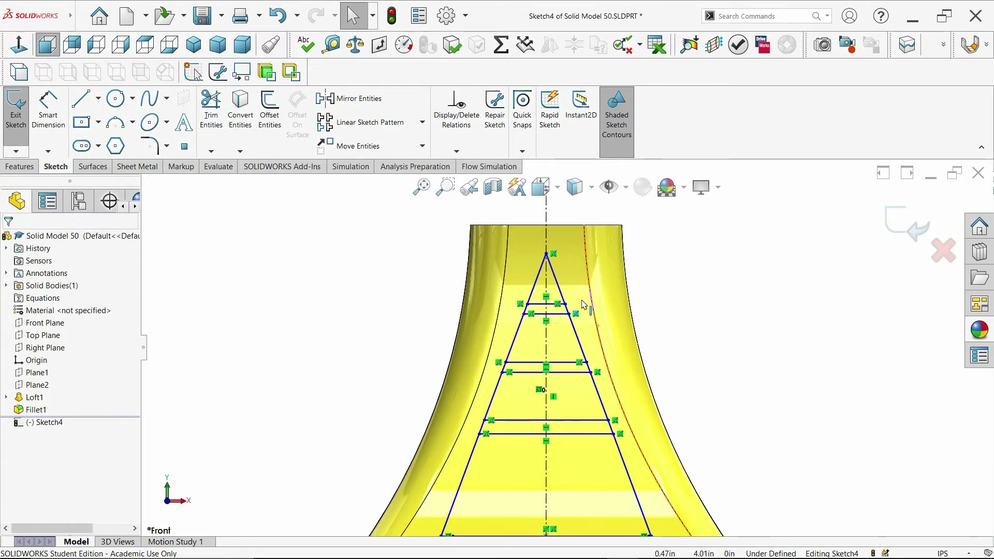
scroll(565, 315, down, 1)
- Dimension the top crossbar 1.00 below the apex and 0.125 thick
click(48, 111)
click(538, 253)
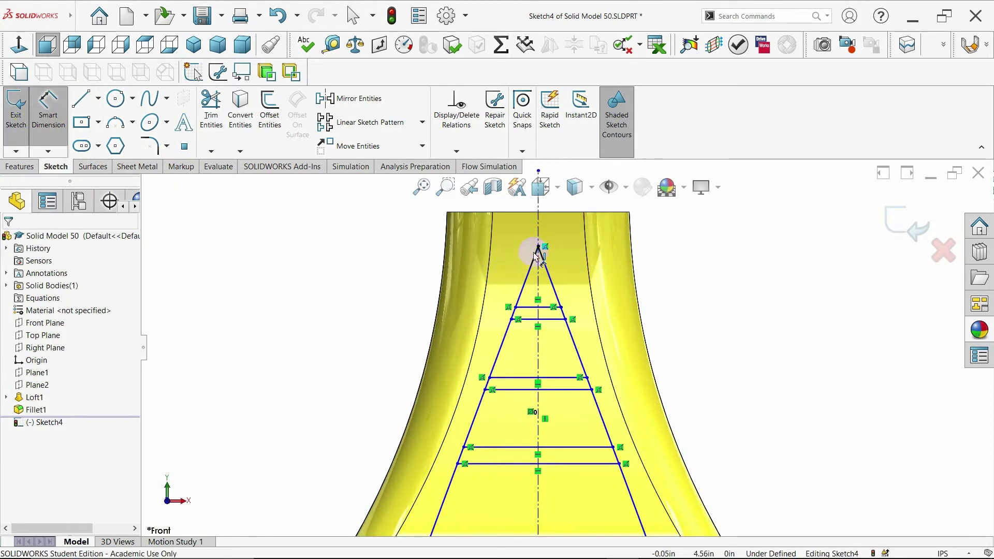
click(551, 308)
click(739, 286)
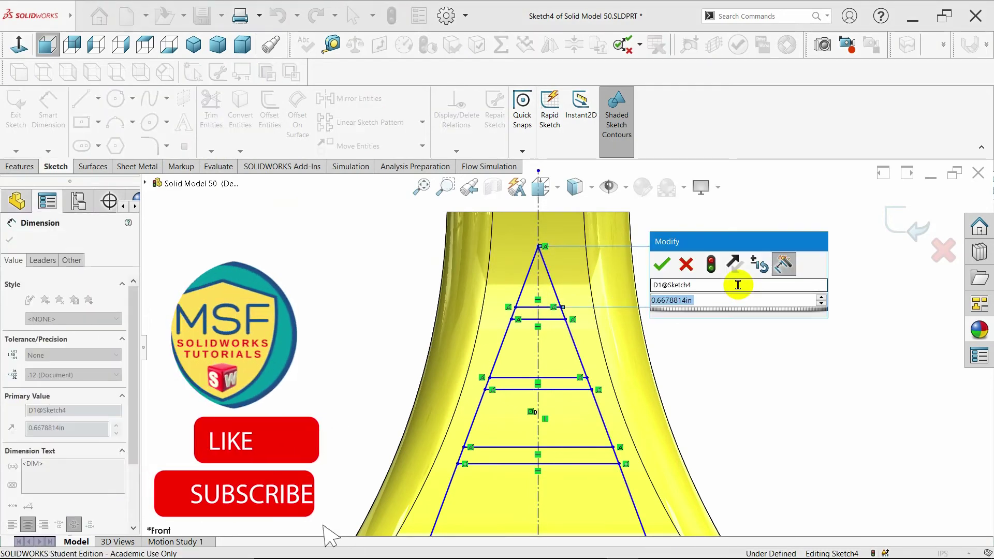
text(1)
key(Return)
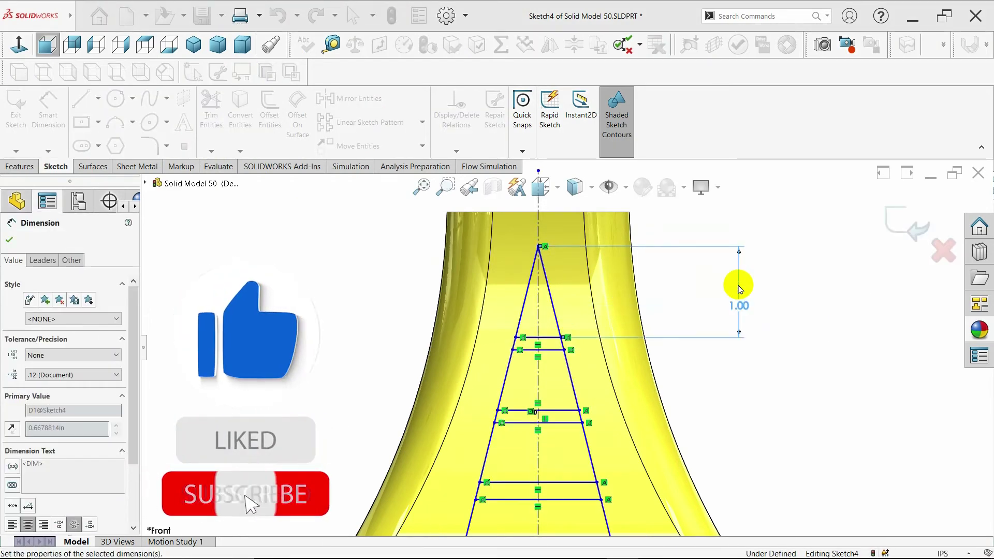
scroll(666, 364, up, 2)
scroll(665, 362, up, 2)
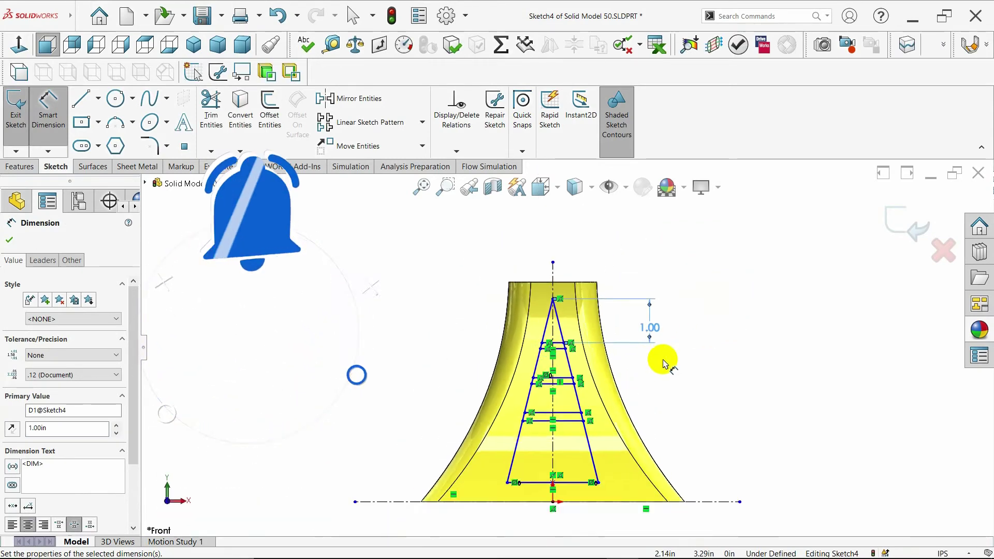
scroll(636, 377, down, 2)
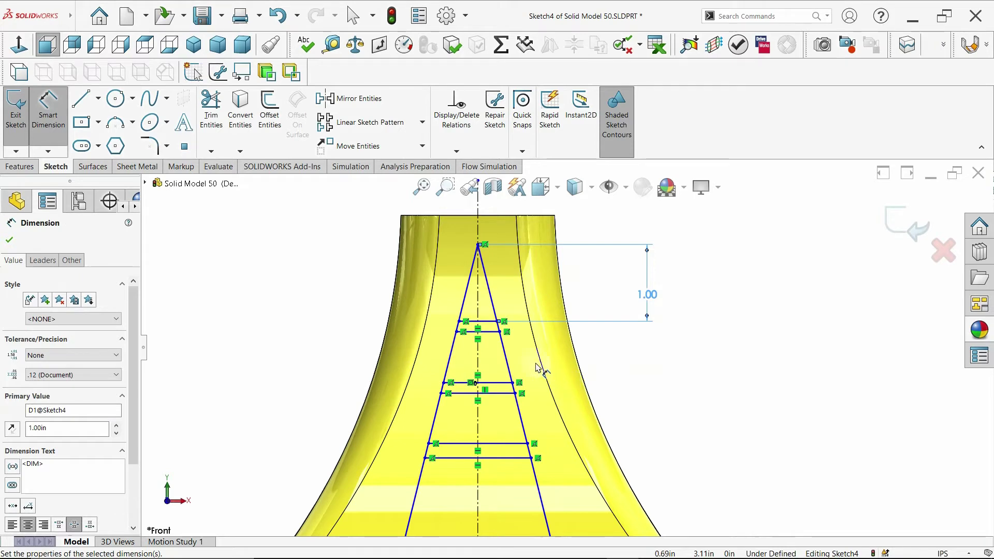
click(481, 323)
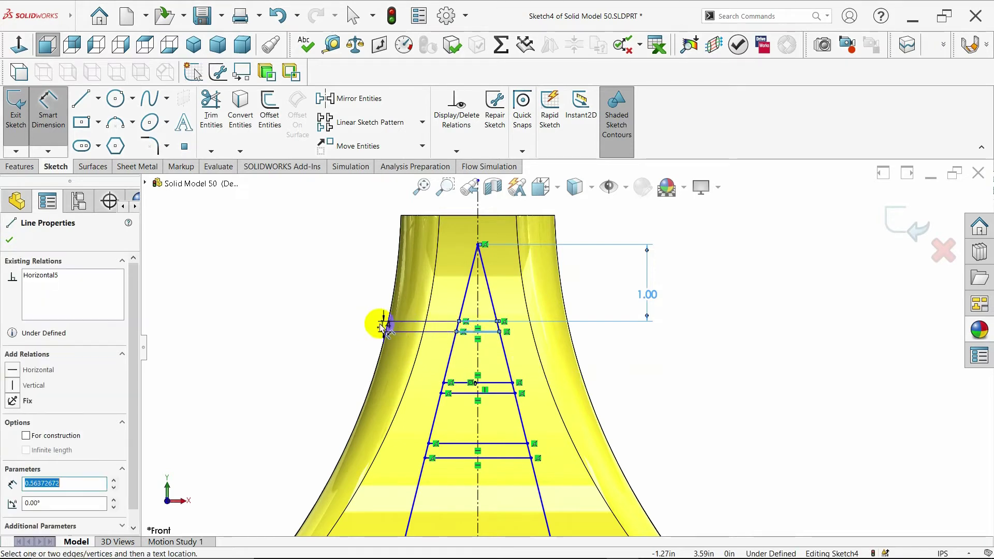
click(337, 323)
text(.125)
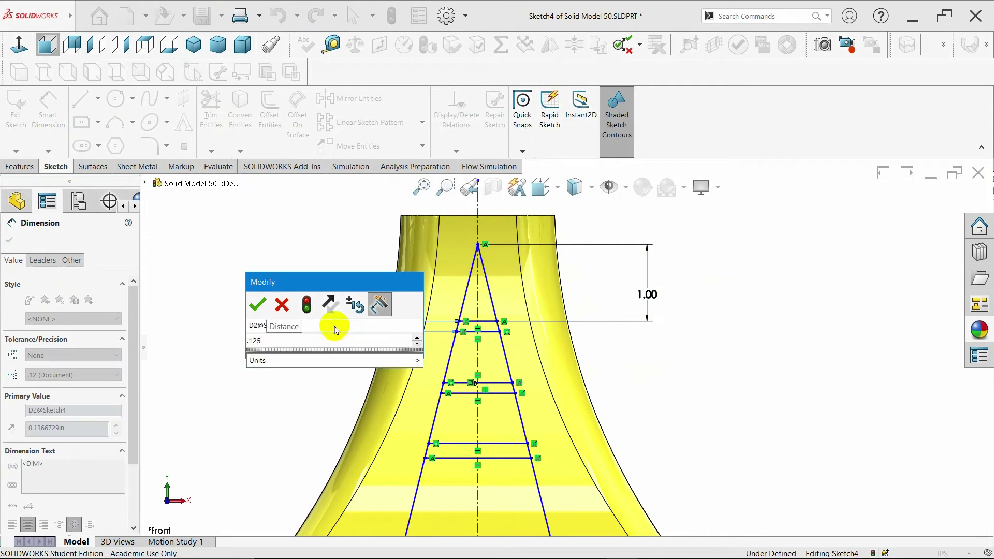
key(Return)
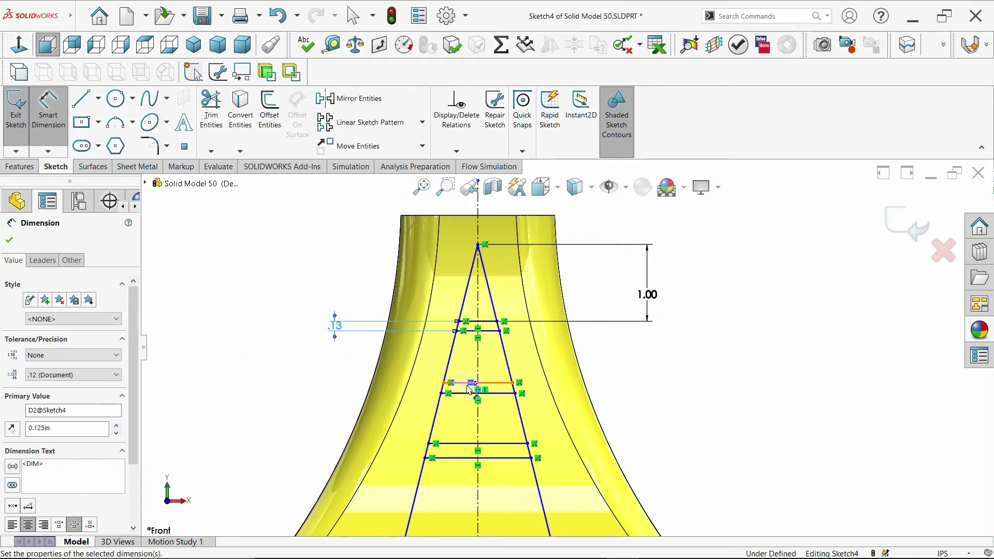
- Dimension the gap to the second crossbar, trying 0.875 then reverting to .67
click(492, 331)
click(492, 382)
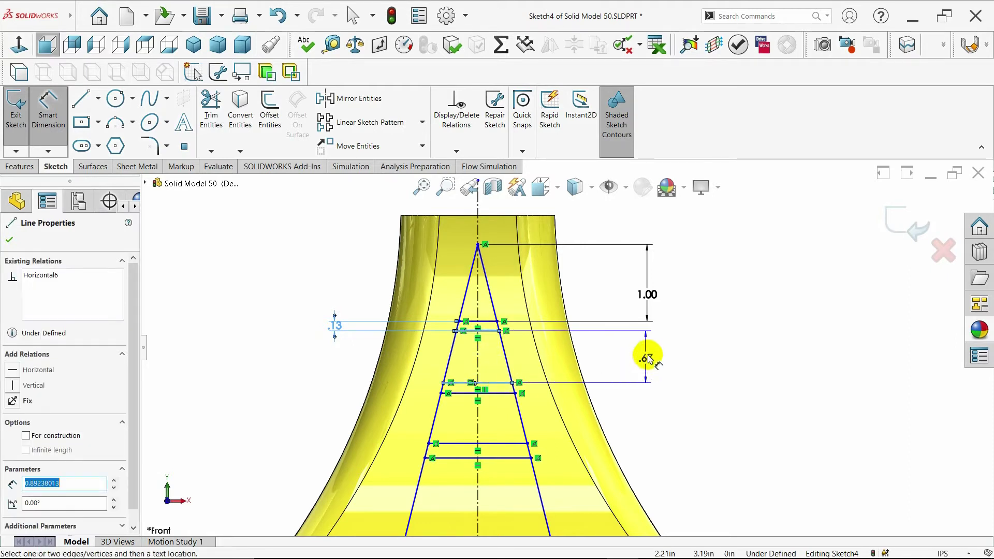
click(647, 357)
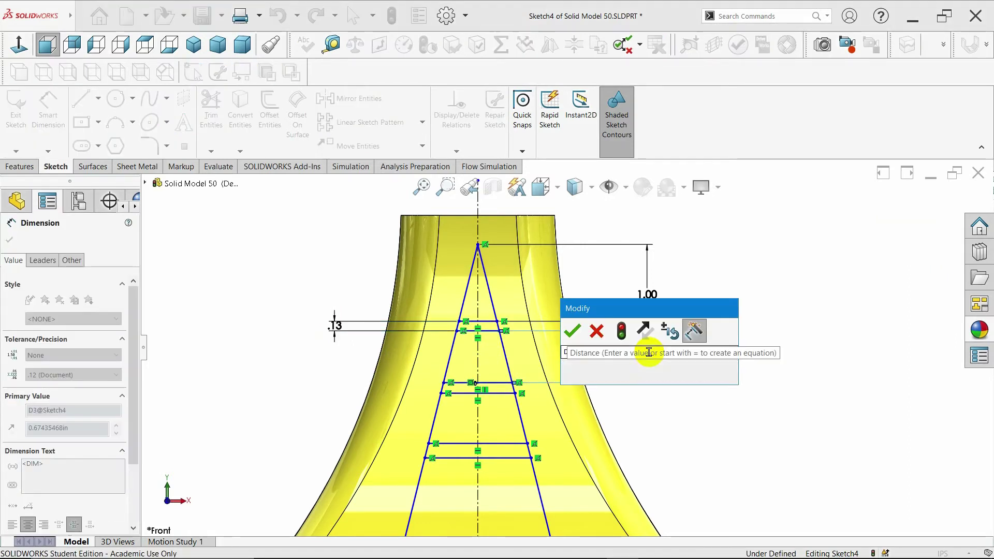
text(.875)
key(Return)
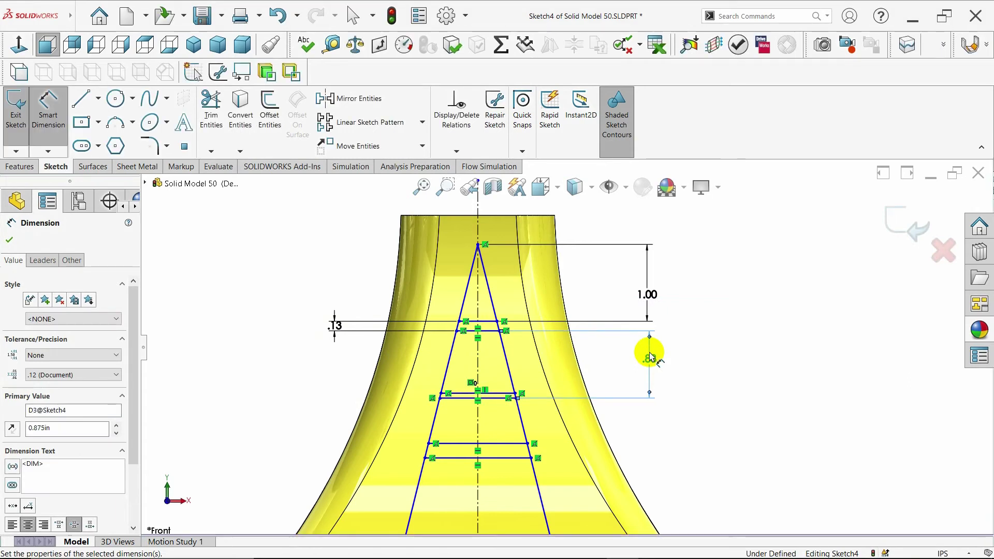
key(Escape)
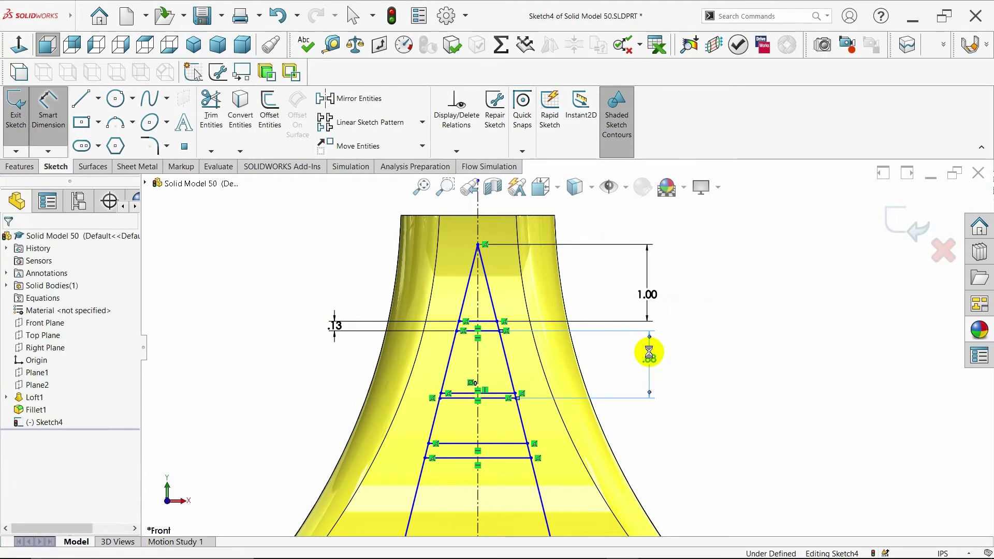
key(ctrl+z)
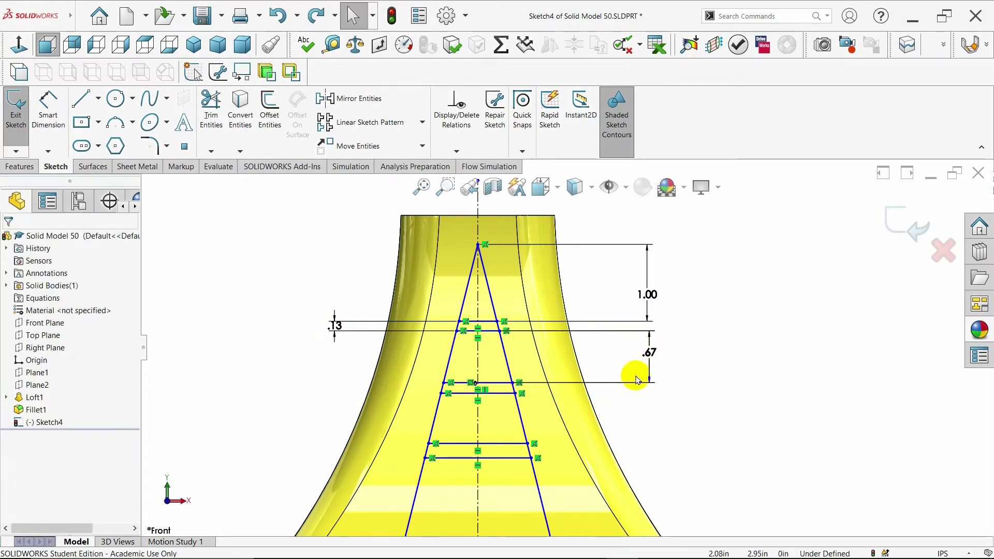
- Make the second crossbar 0.125 thick and re-edit the gap above it to 0.875
click(49, 112)
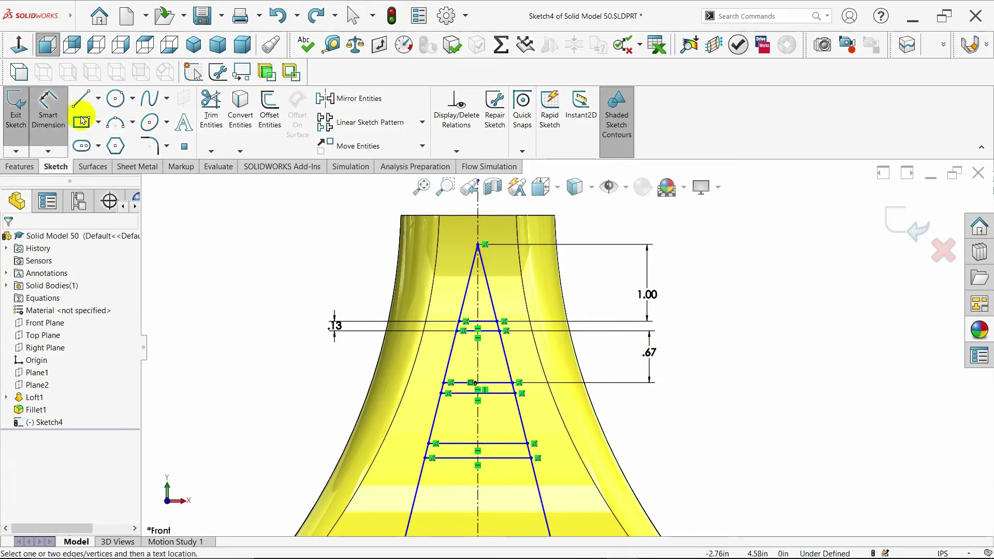
click(493, 383)
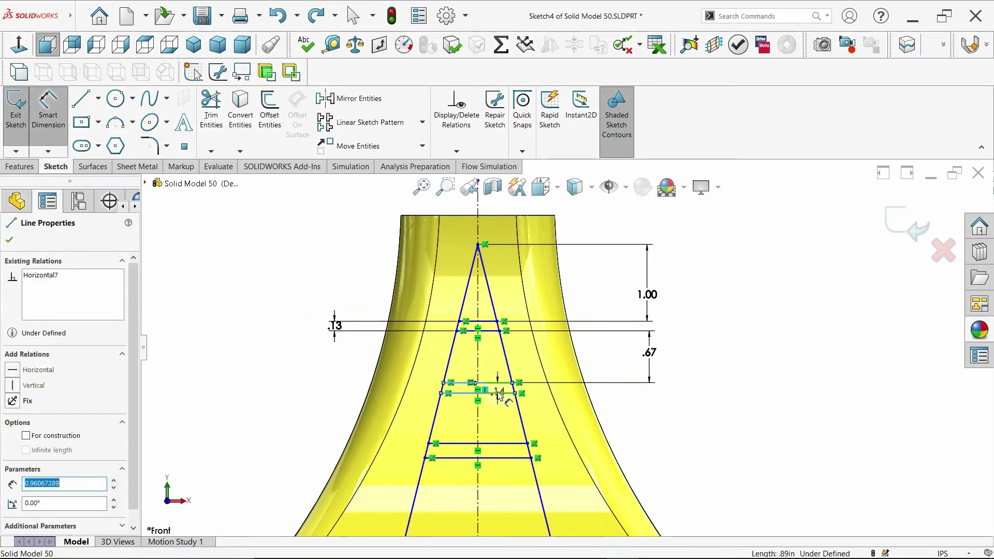
click(334, 389)
text(1)
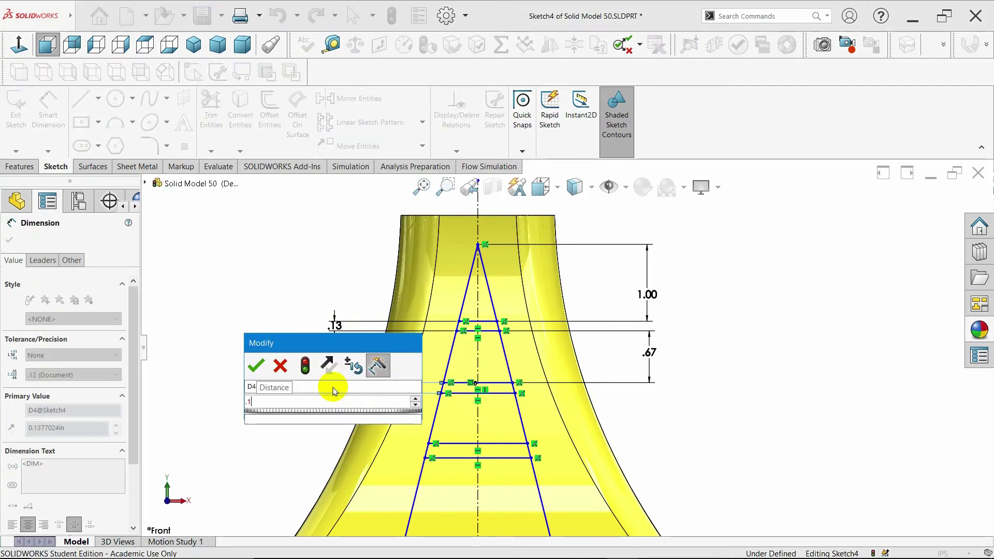
text(.125)
key(Return)
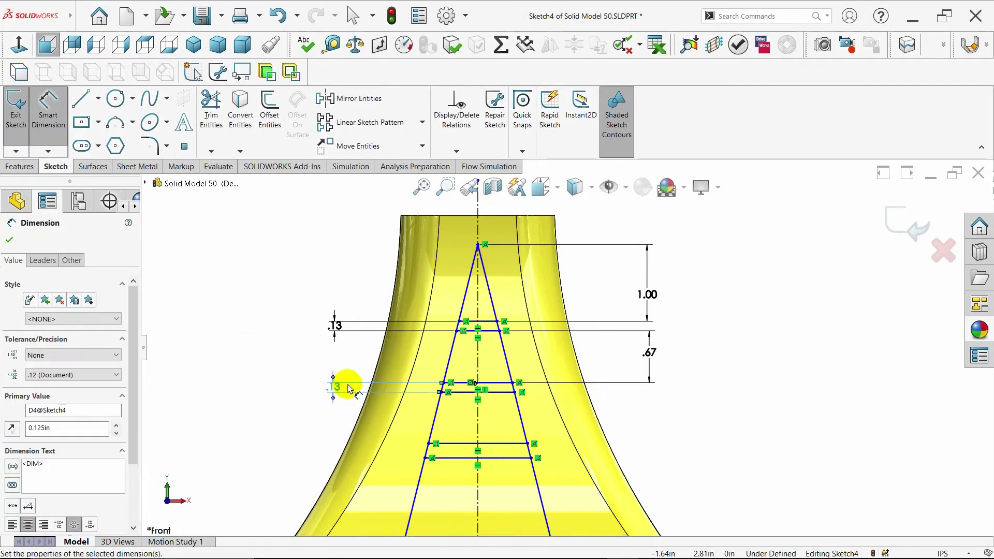
double_click(649, 352)
key(BackSpace)
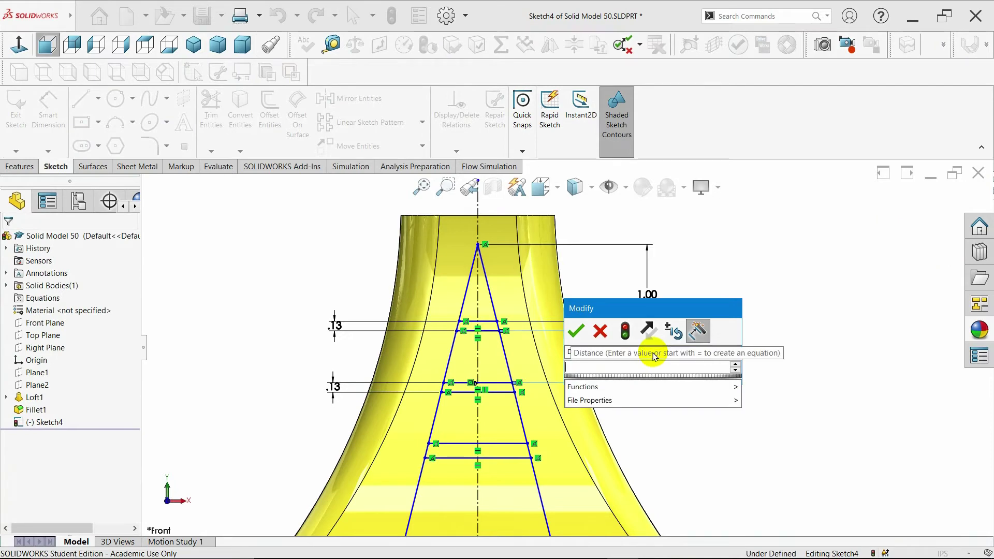
text(.67)
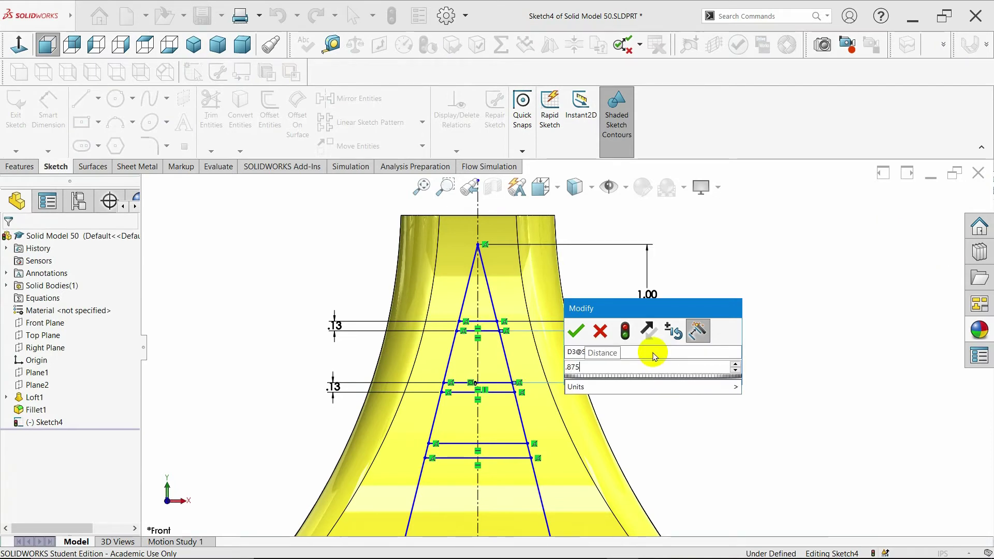
key(Return)
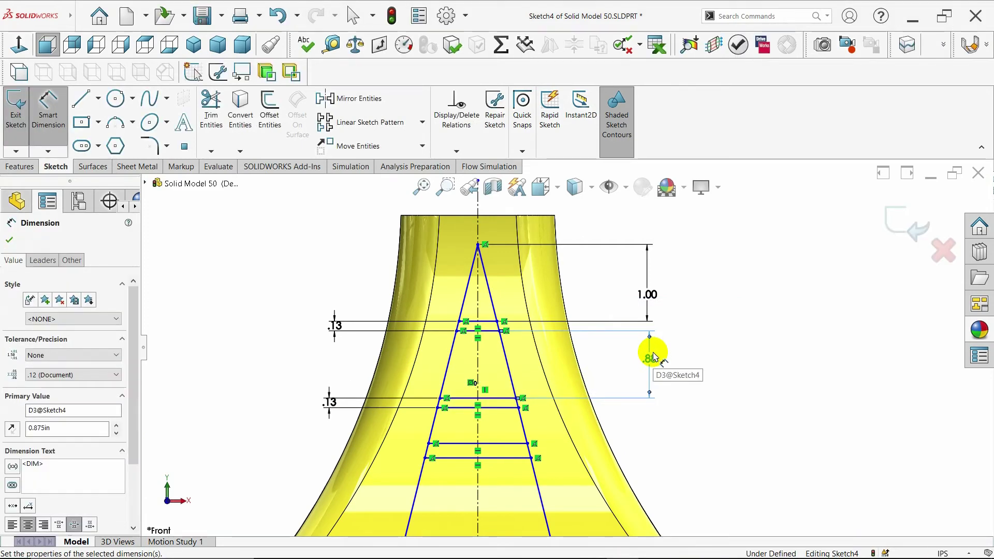
- Make the third crossbar 0.125 thick with a 0.875 gap below the second crossbar
click(492, 443)
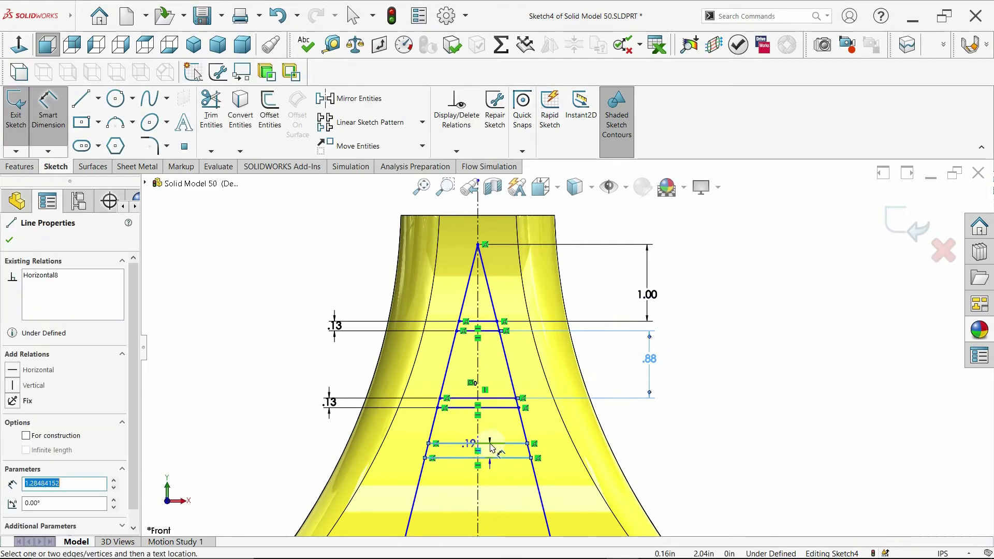
click(317, 456)
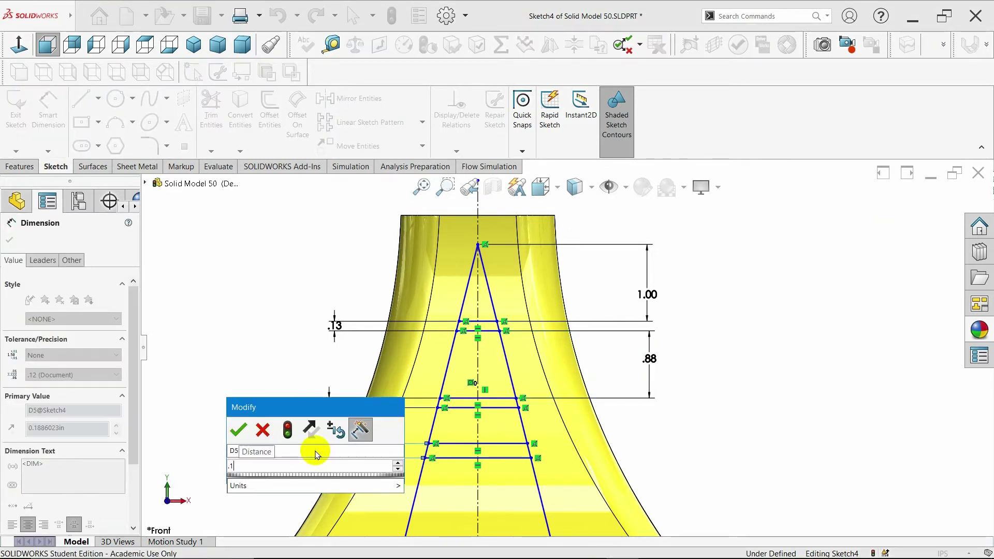
text(0.125)
key(Return)
scroll(619, 431, up, 3)
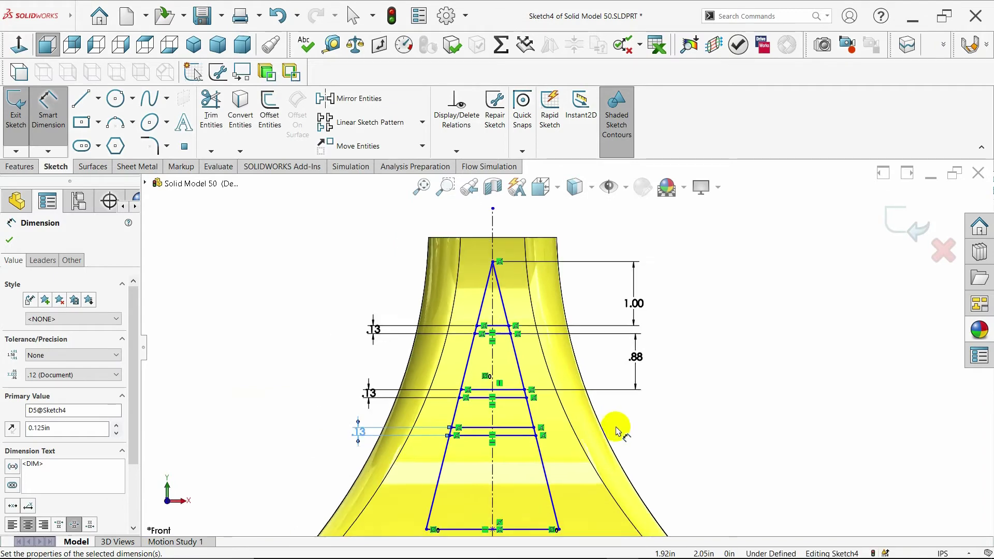
scroll(618, 431, up, 2)
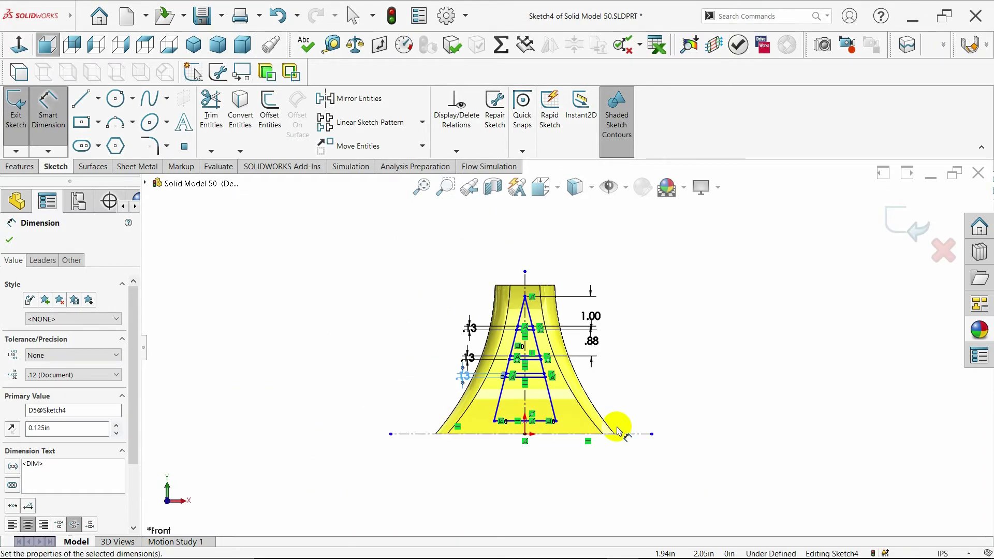
scroll(539, 378, down, 2)
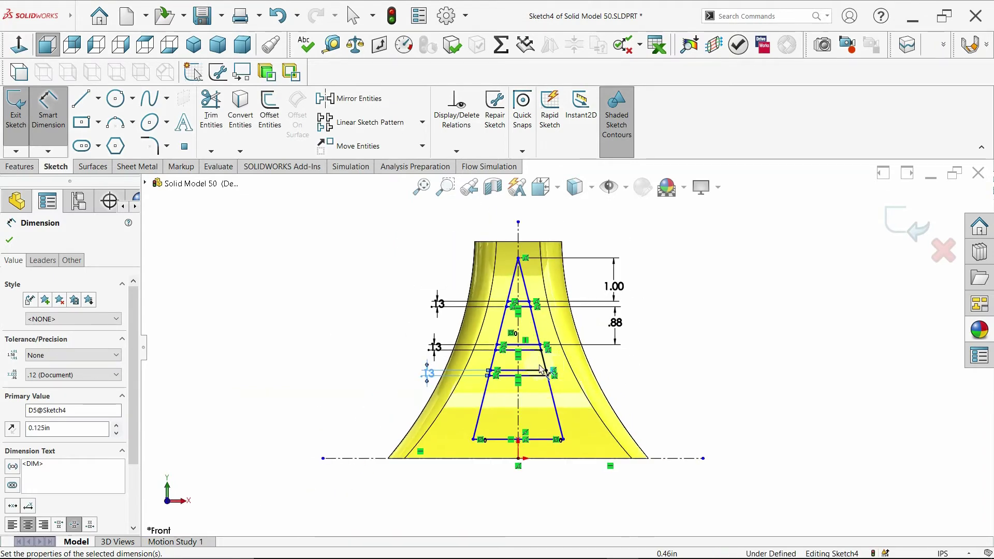
click(534, 350)
click(535, 373)
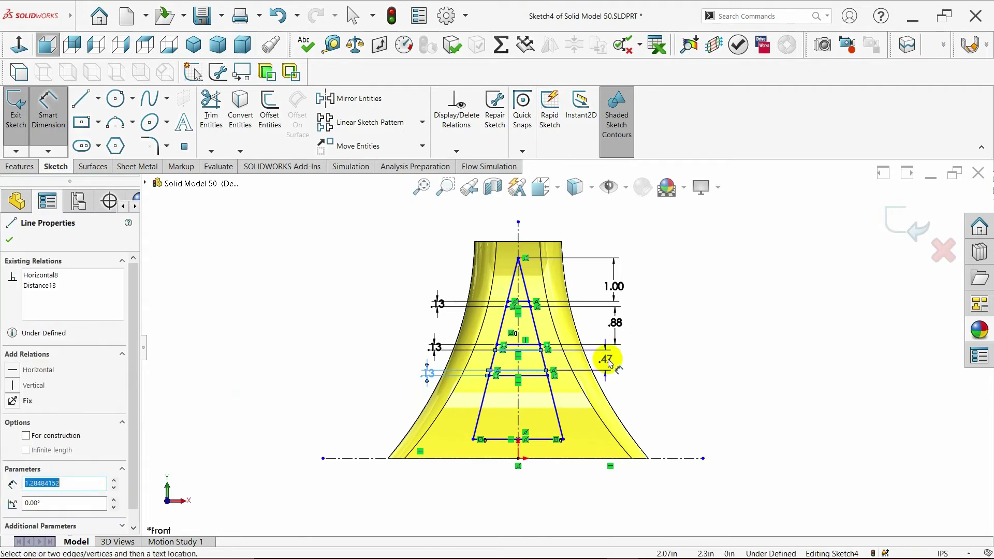
click(619, 360)
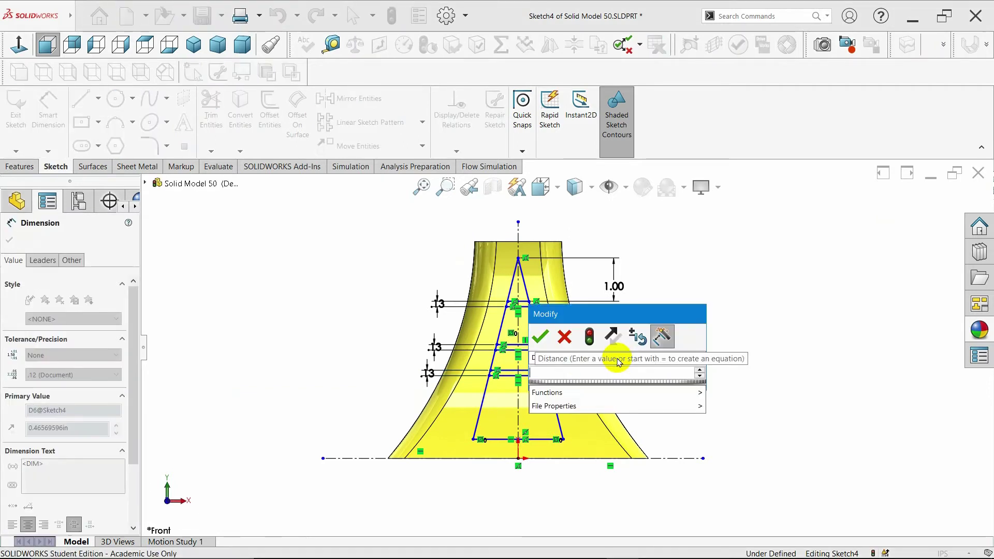
text(.875)
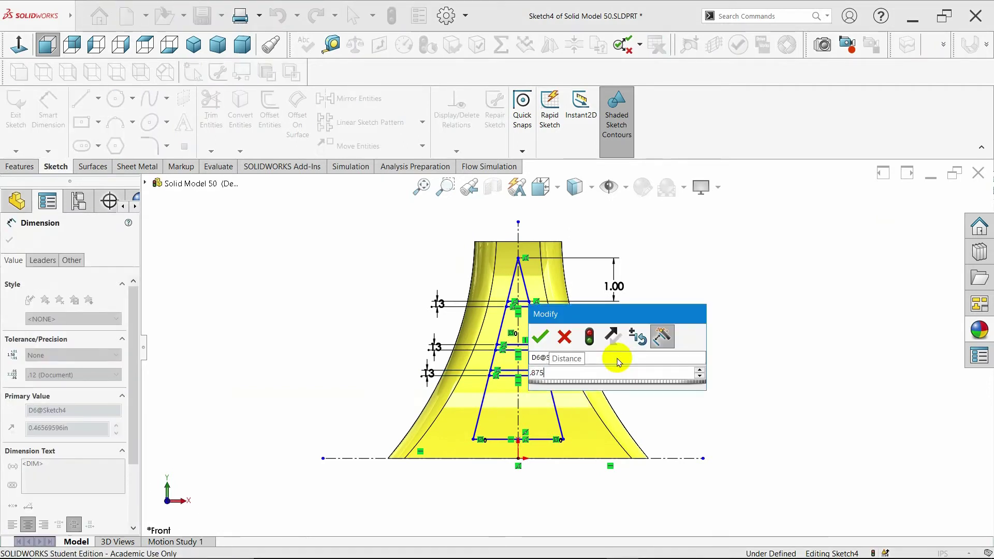
key(Return)
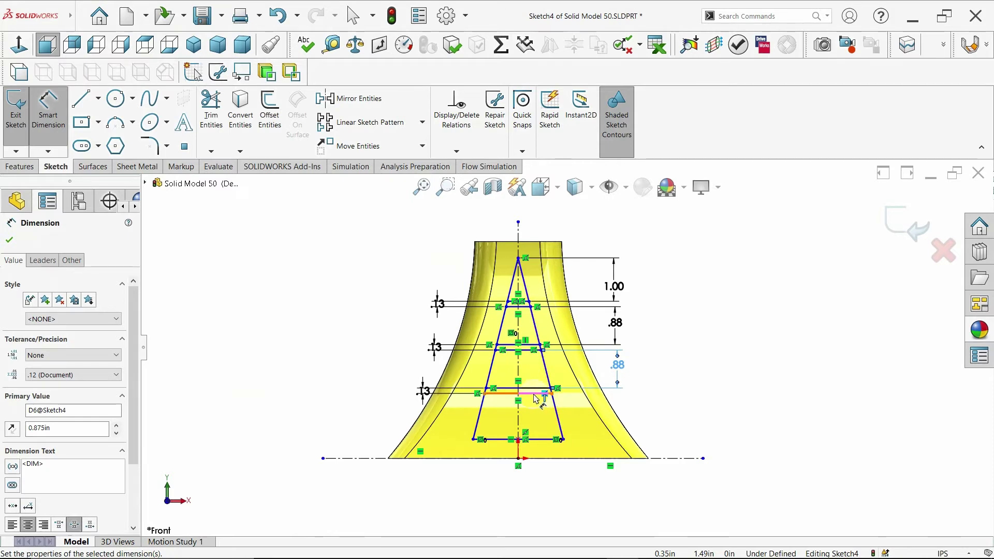
- Dimension the bottom bar 0.875 below the third crossbar and 0.60 above the baseline
click(536, 439)
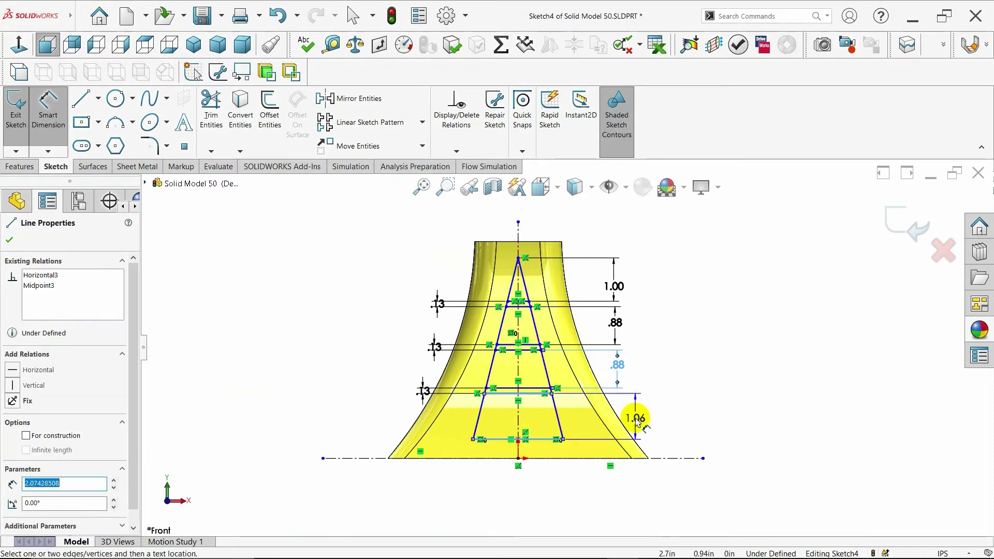
click(635, 417)
text(=)
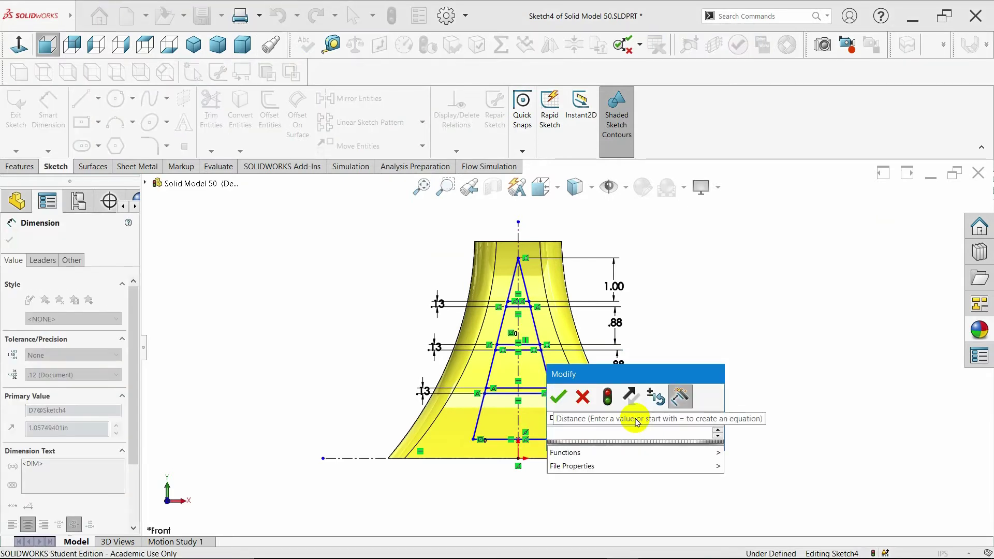
text(.)
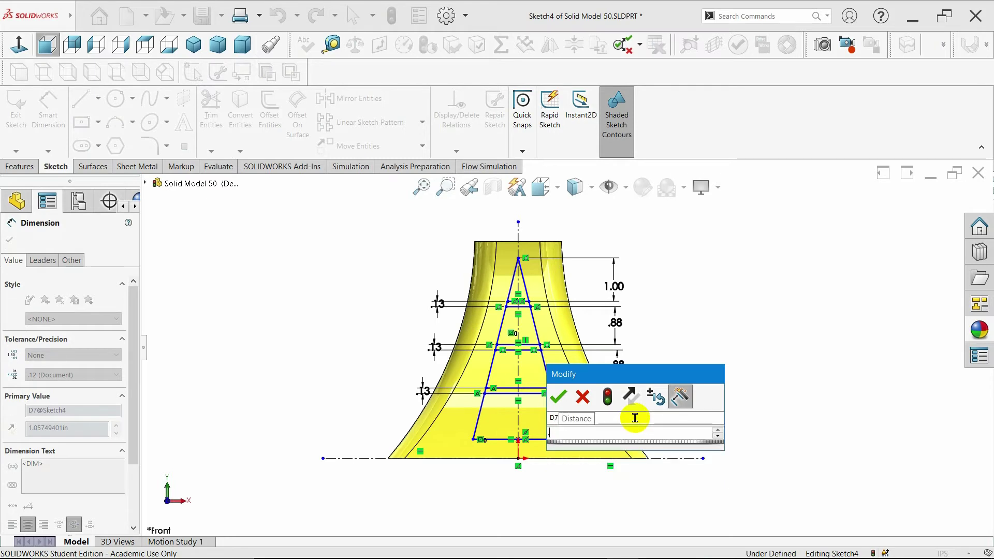
text(.875)
key(Return)
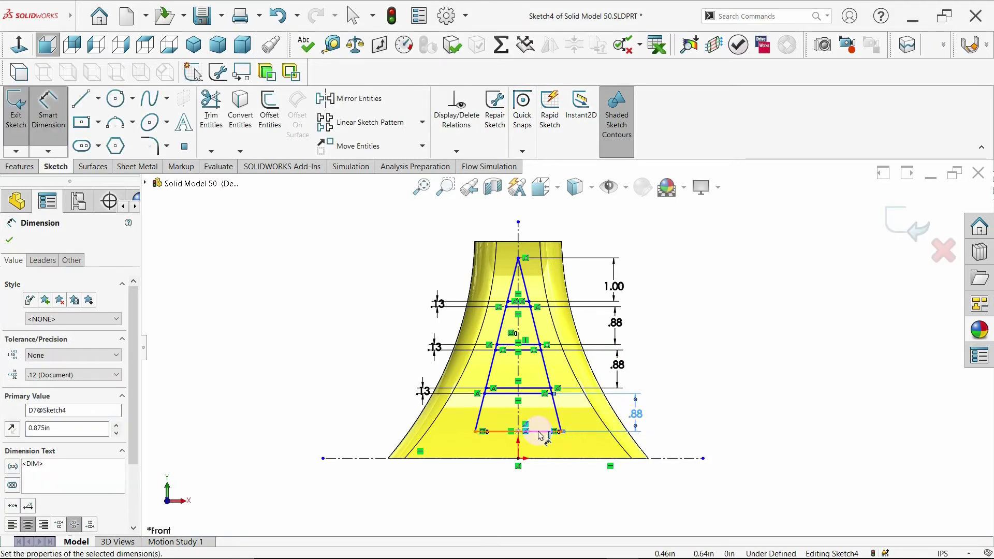
click(554, 453)
click(679, 446)
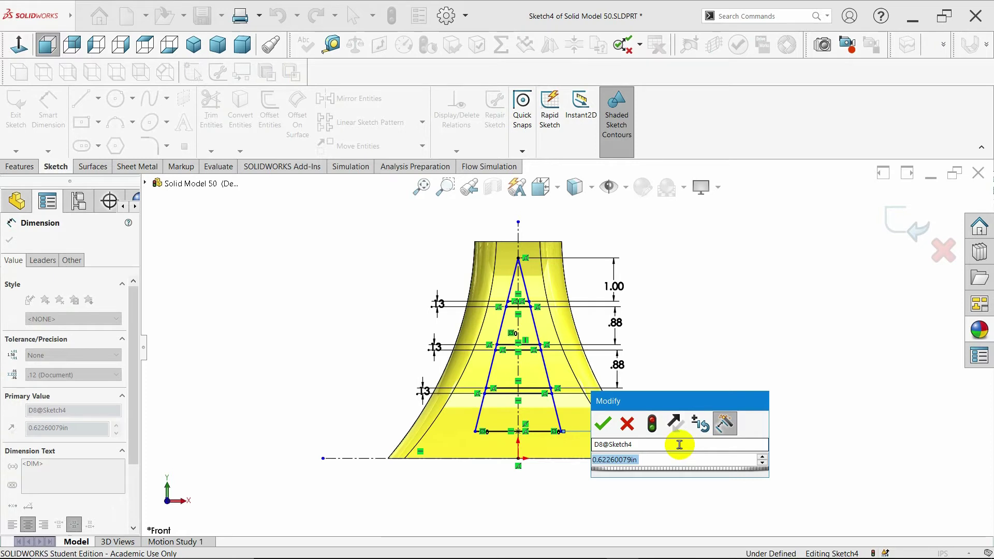
text(.88)
key(Return)
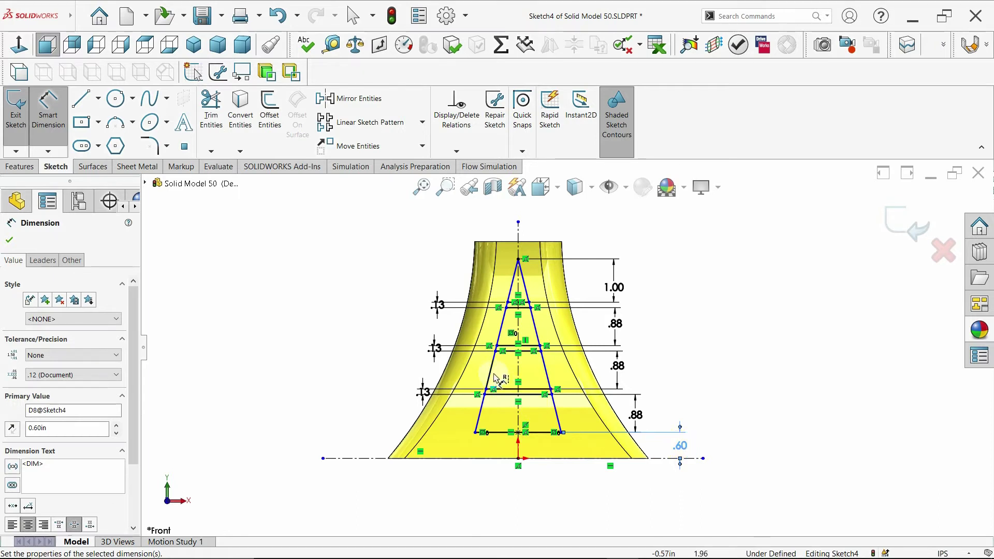
- Dimension the angle between the triangle's slanted sides to 45°
click(545, 377)
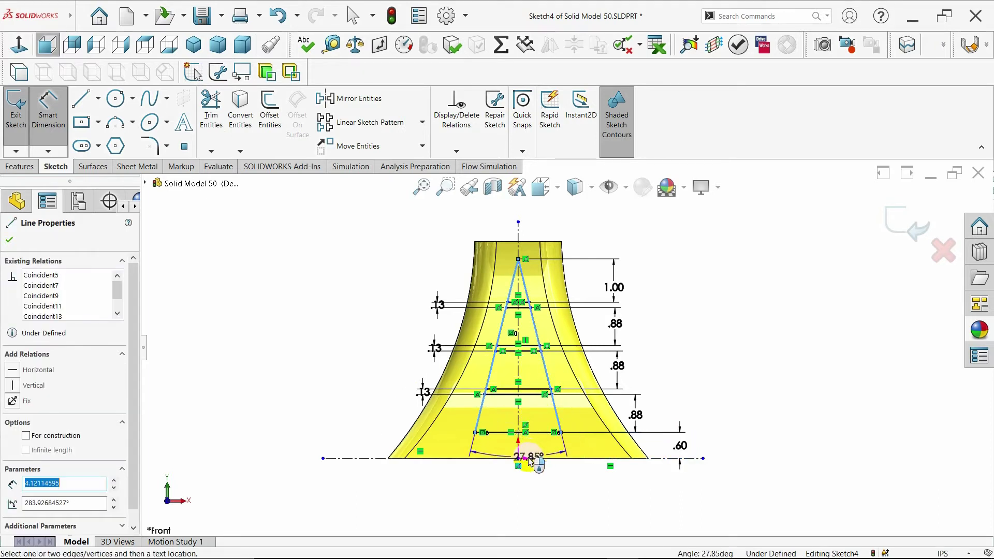
click(519, 488)
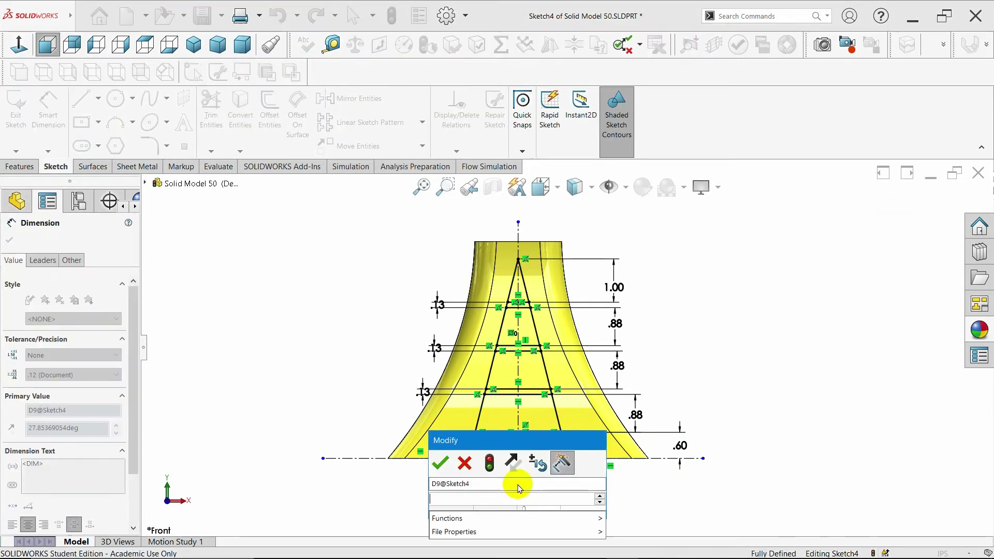
text(45)
key(Return)
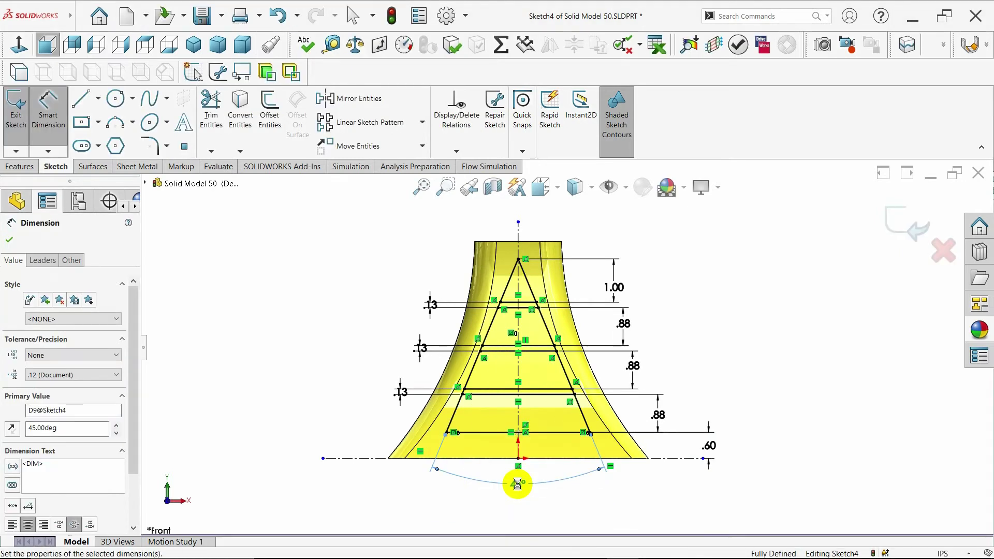
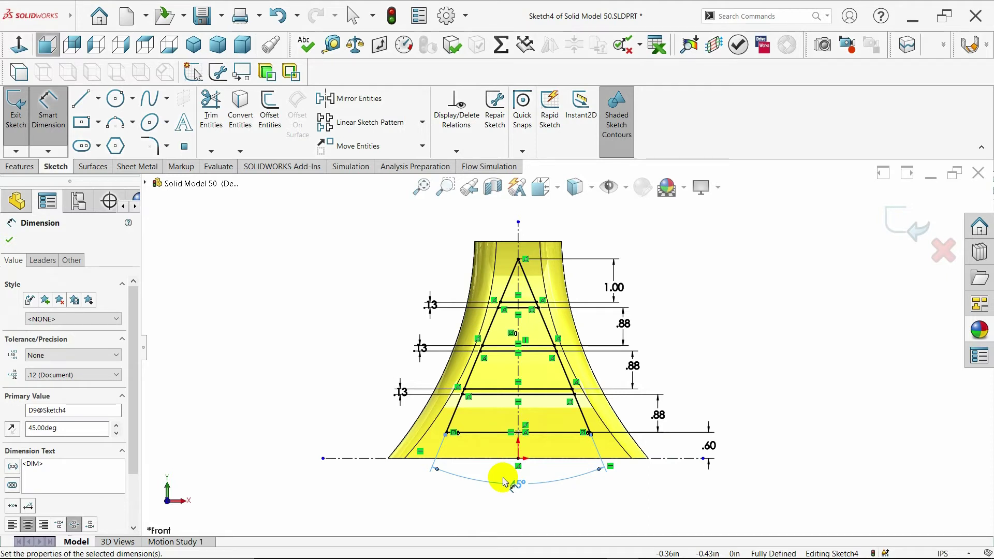
- Accept the 45° angle dimension, then try Sketch Fillet on Line4 and cancel it
scroll(536, 306, down, 2)
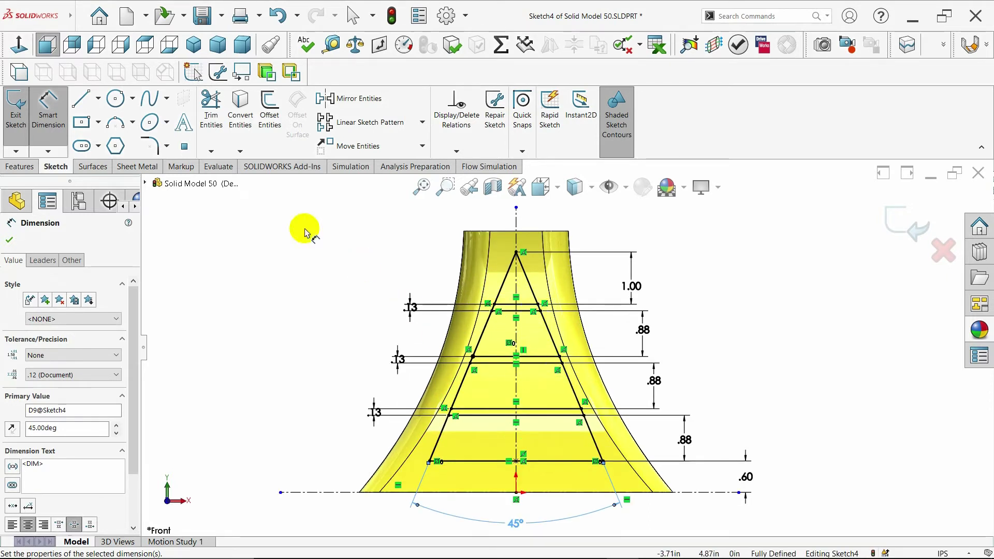
click(8, 241)
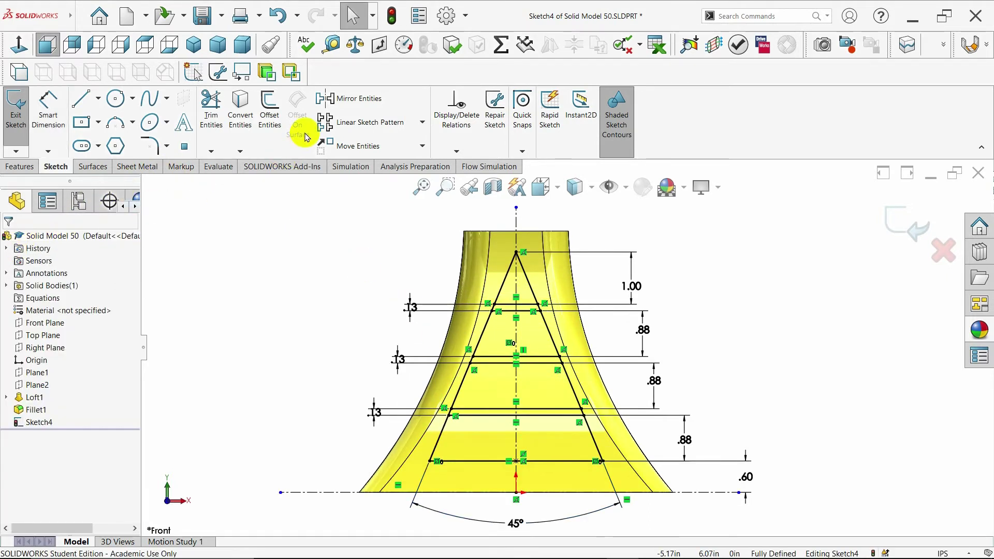
click(150, 142)
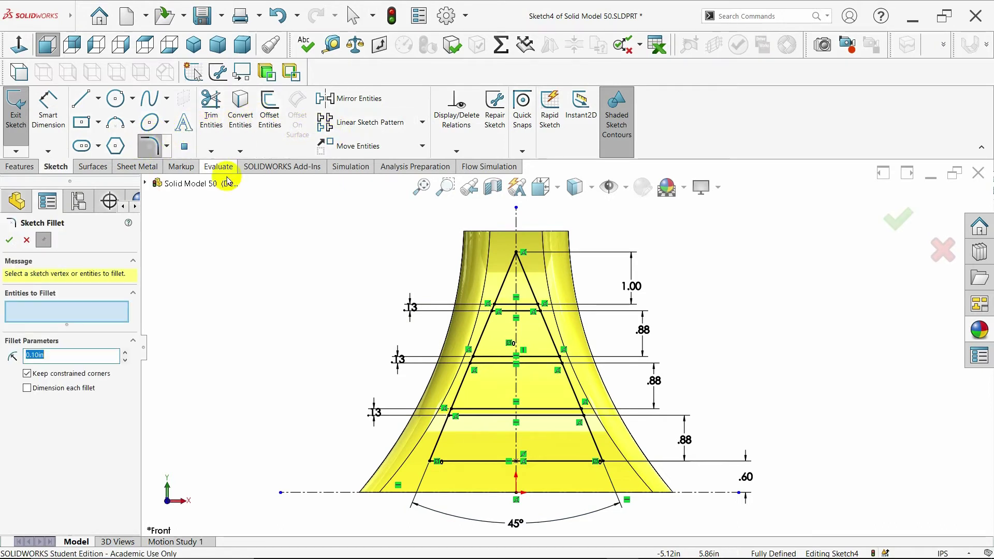
click(503, 291)
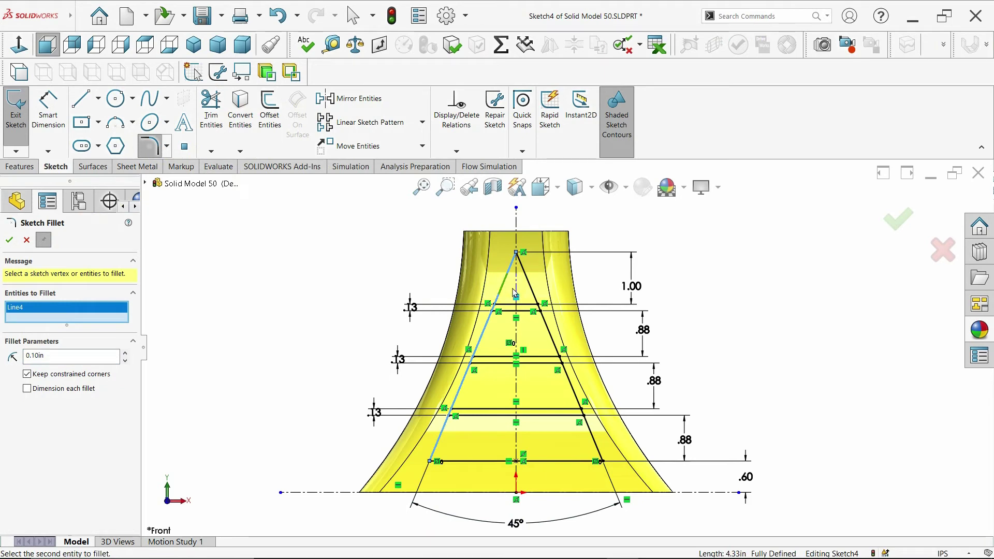
click(27, 239)
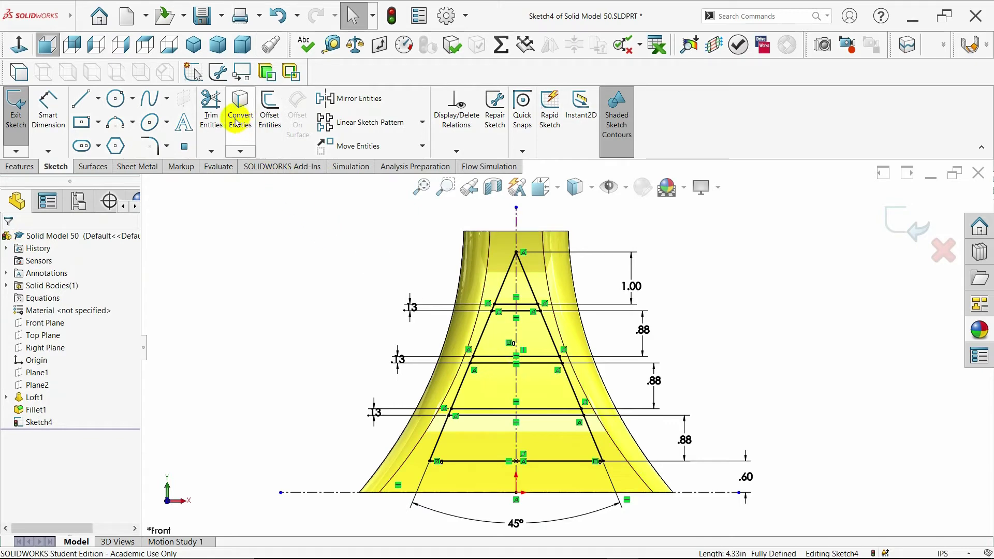
- Power-trim the slanted segments between the top, middle and lower crossbar pairs
click(210, 109)
scroll(509, 327, down, 2)
scroll(508, 314, down, 3)
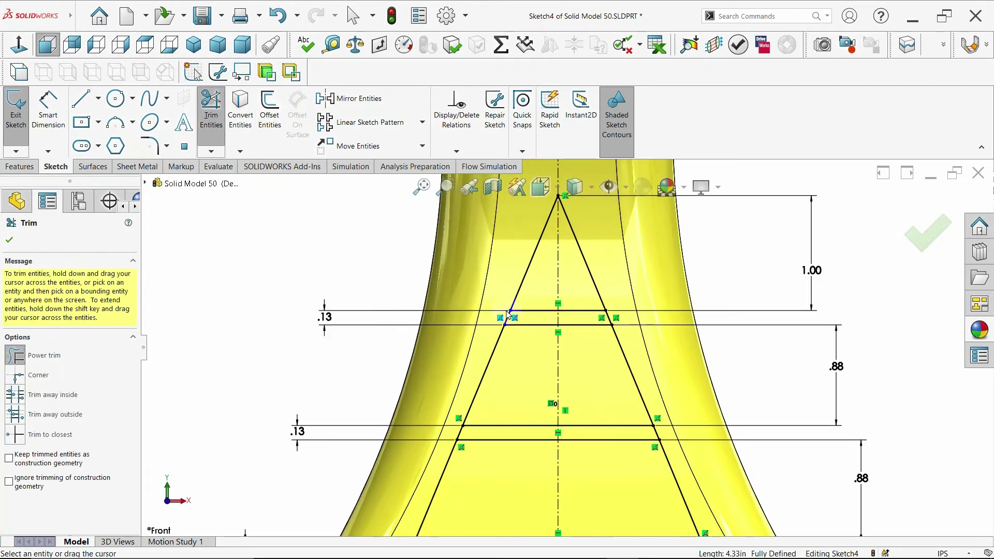
click(500, 318)
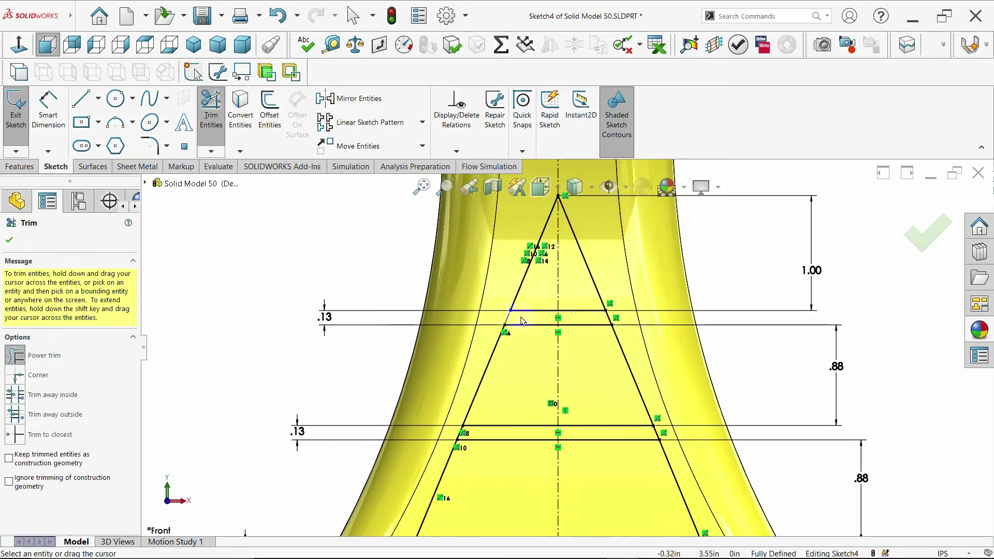
click(612, 318)
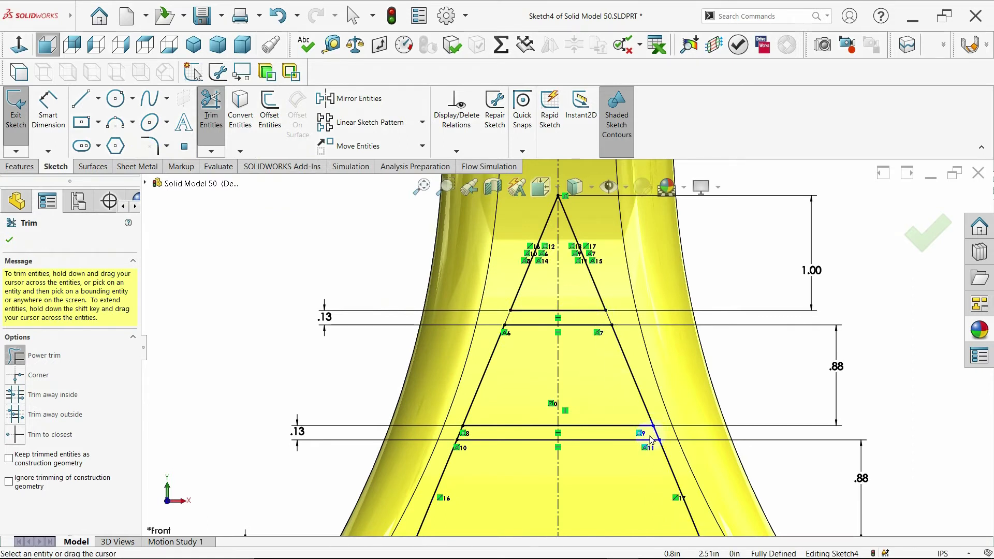
click(661, 434)
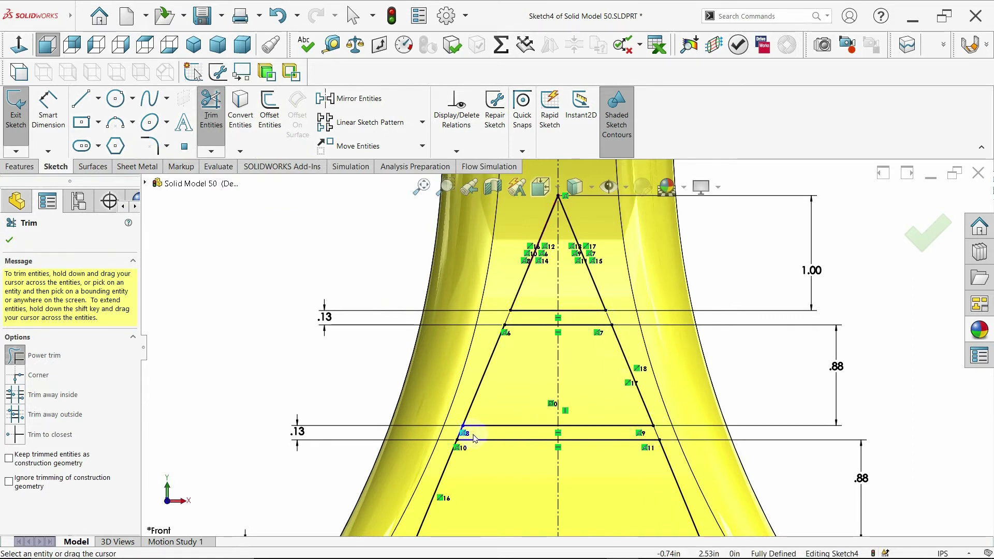
click(471, 433)
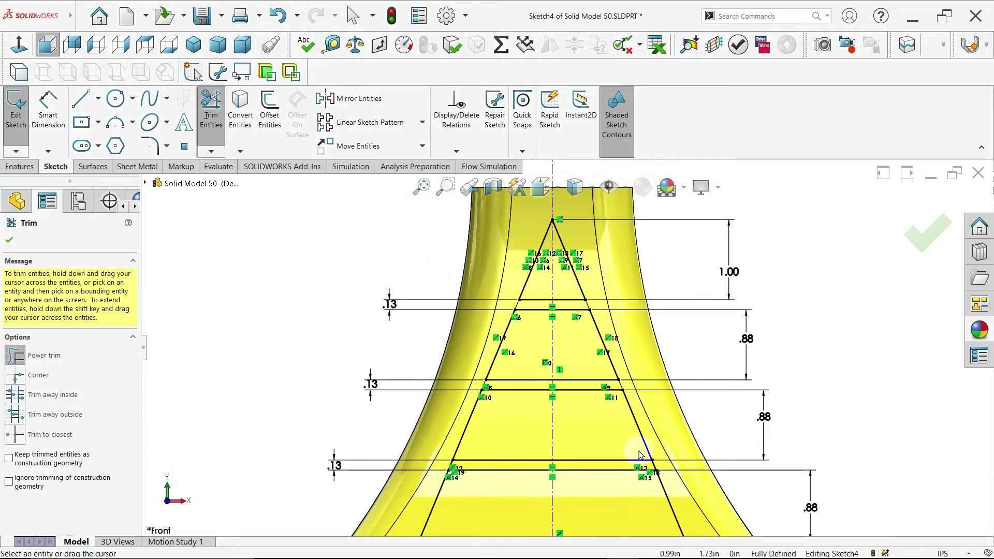
scroll(645, 458, down, 3)
click(640, 452)
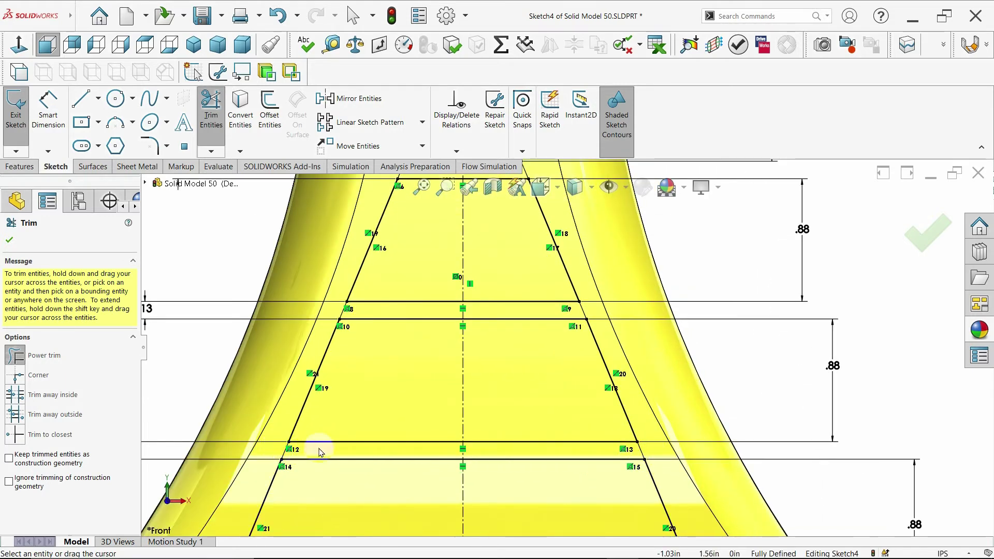
scroll(457, 466, up, 1)
scroll(527, 467, down, 3)
scroll(534, 467, up, 2)
scroll(519, 445, up, 2)
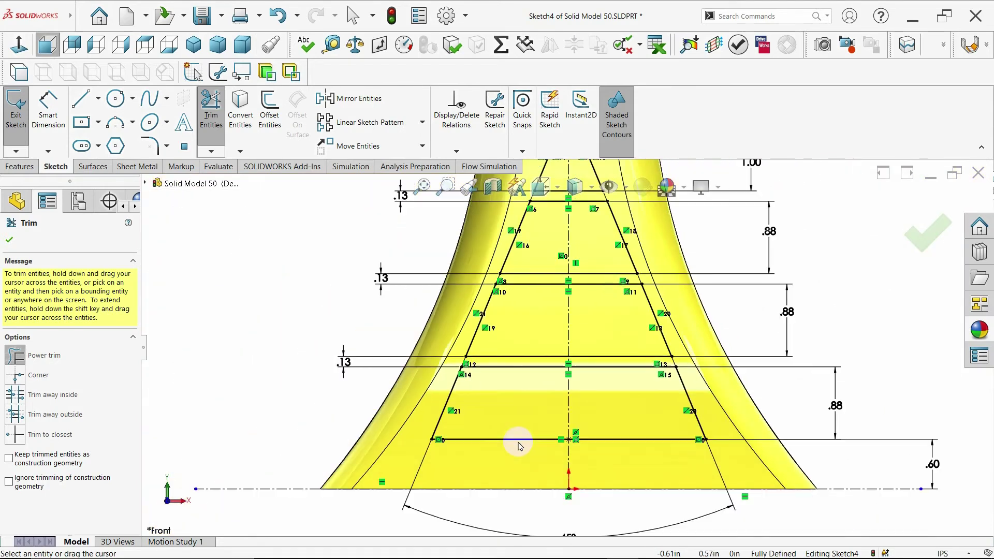
scroll(581, 348, up, 2)
scroll(569, 259, down, 2)
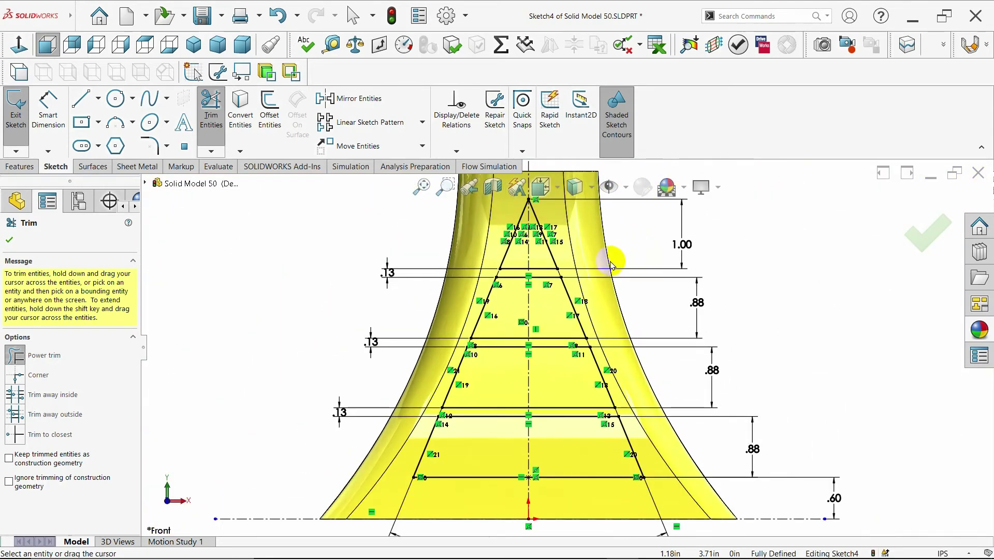
scroll(547, 266, down, 1)
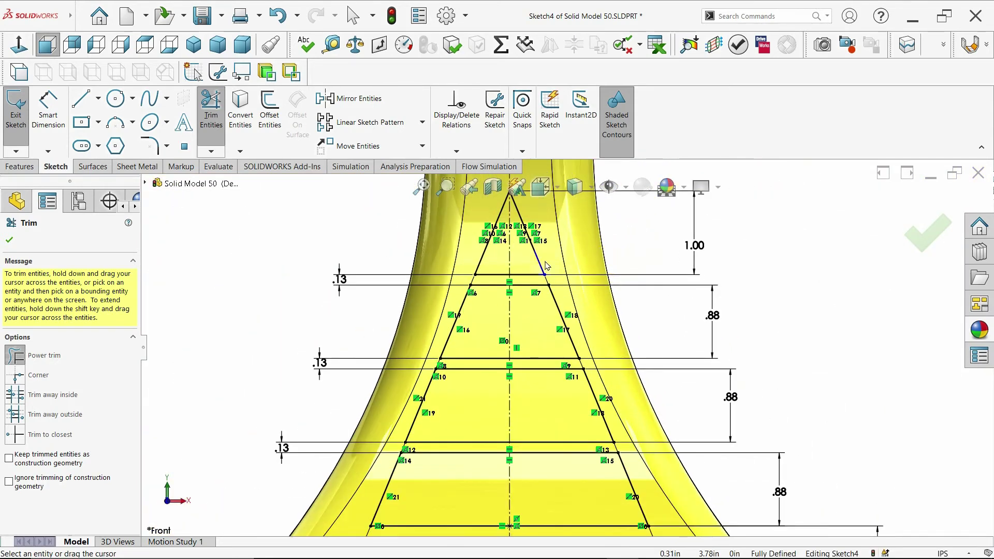
- Queue 0.10in sketch fillets on the top triangle's corners and the upper trapezoid's lower corners
click(150, 146)
click(491, 271)
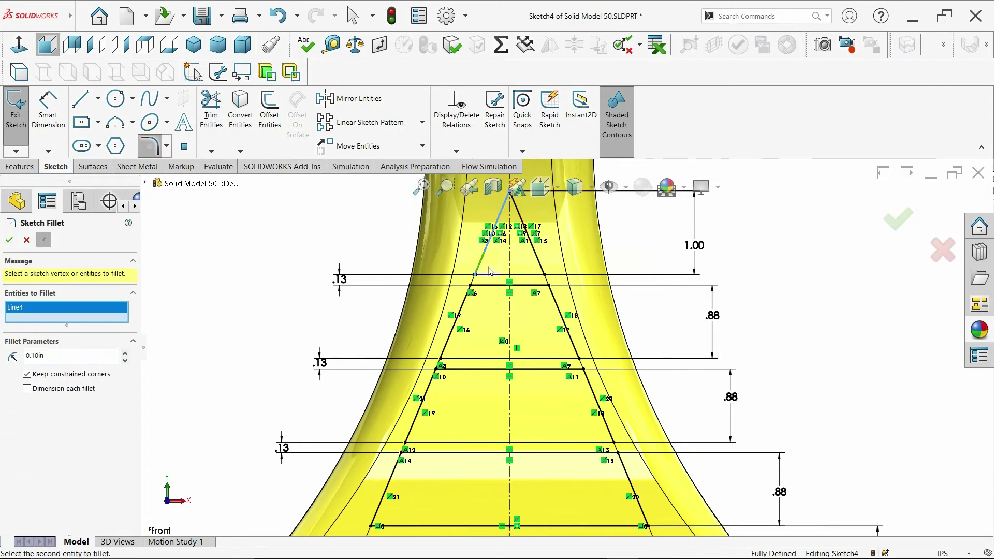
click(540, 262)
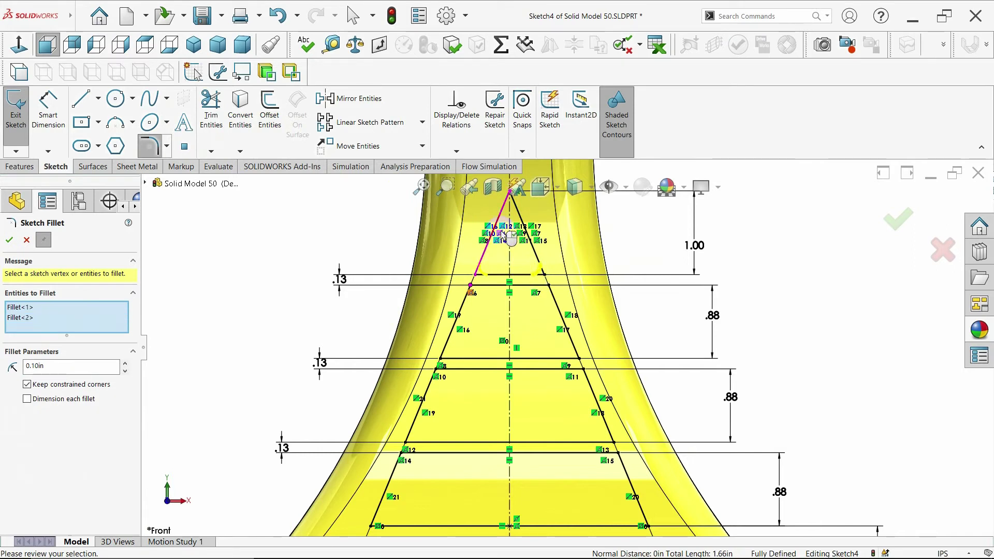
click(514, 209)
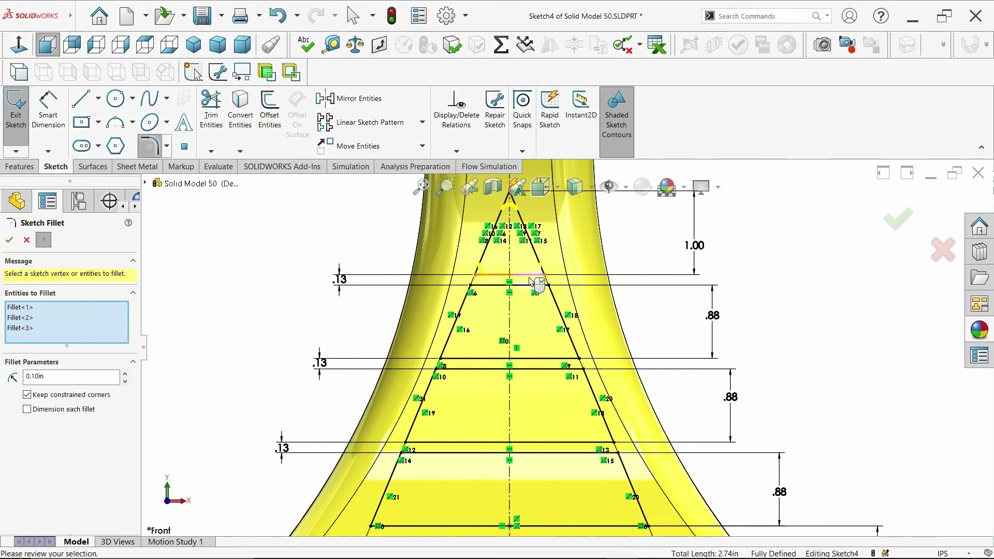
click(464, 302)
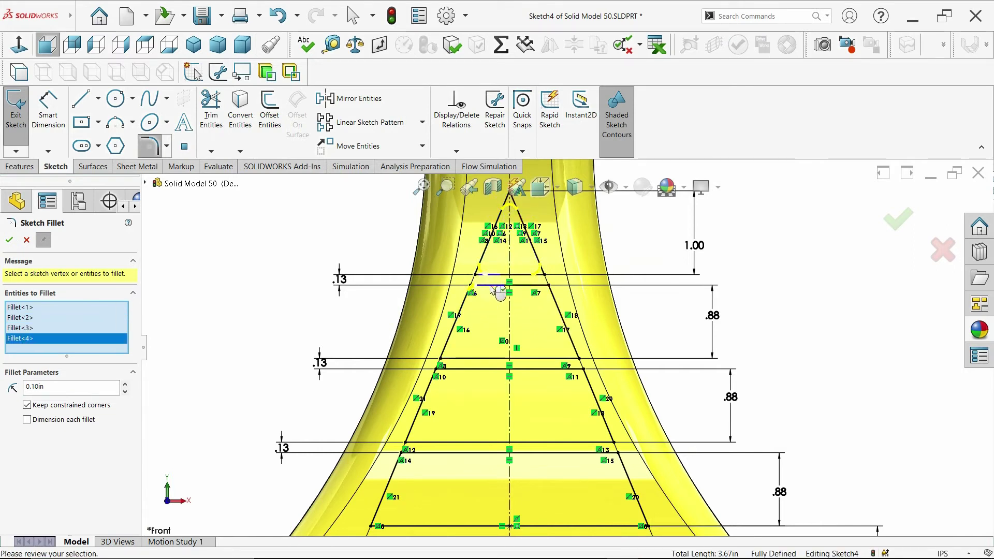
click(553, 294)
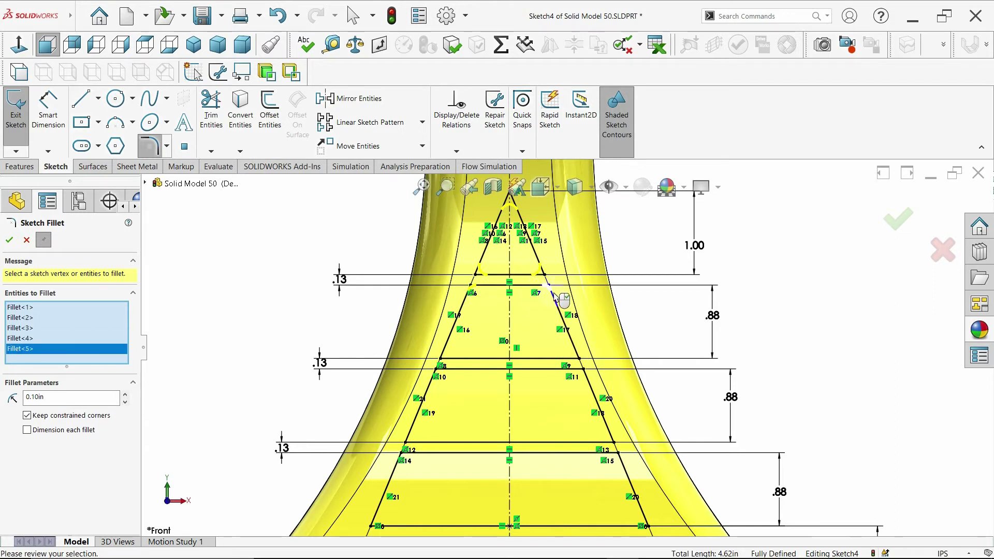
click(574, 358)
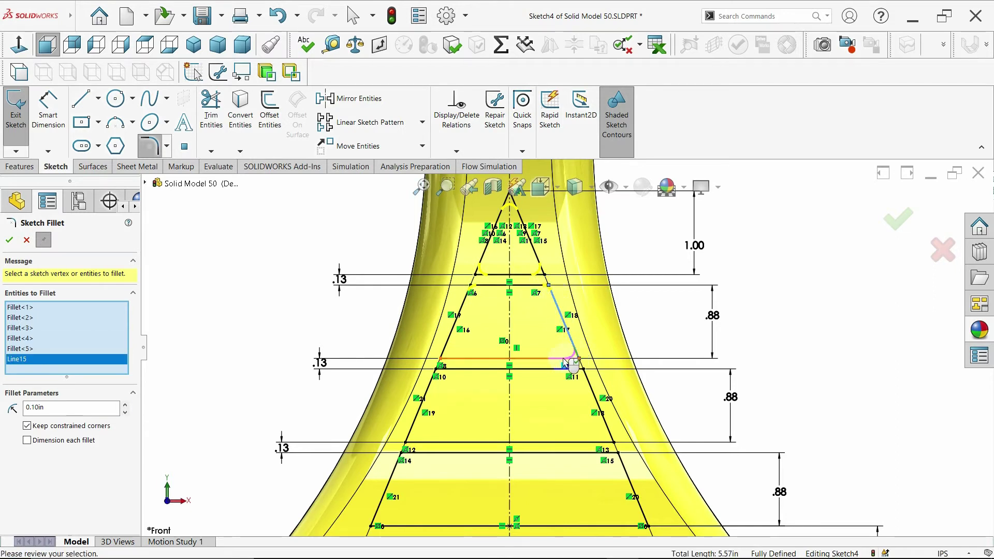
click(449, 349)
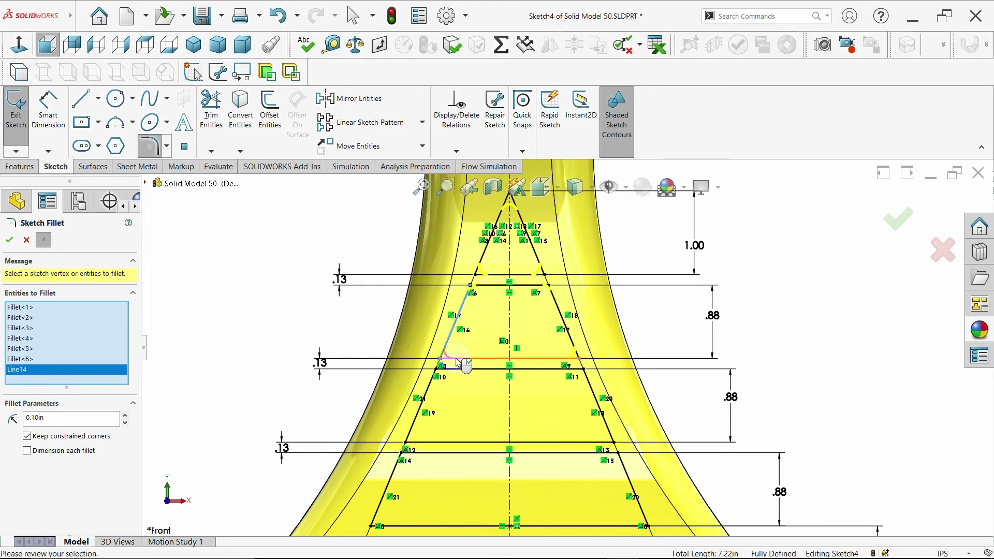
- Add the middle trapezoid's corners and the bottom trapezoid's edges to the fillet selection
click(425, 390)
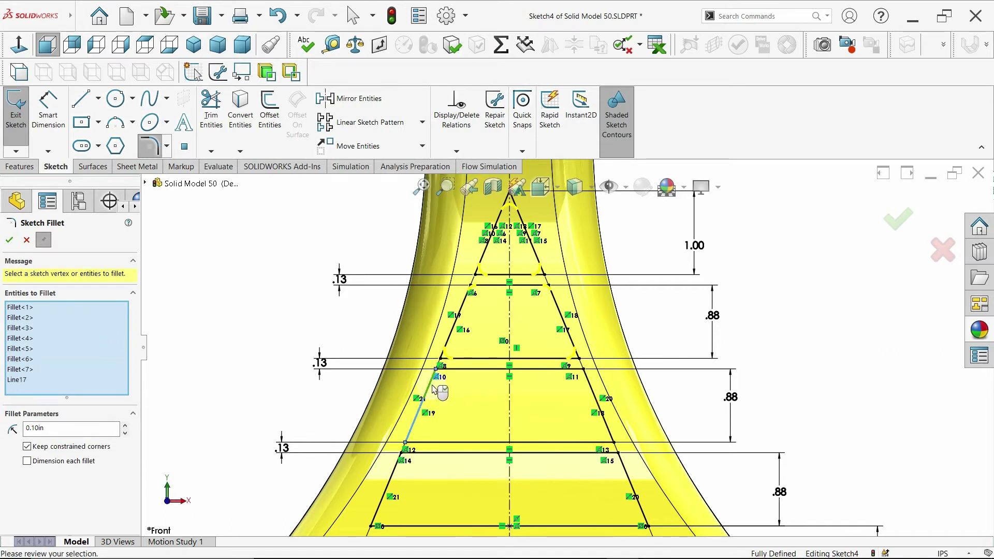
click(427, 442)
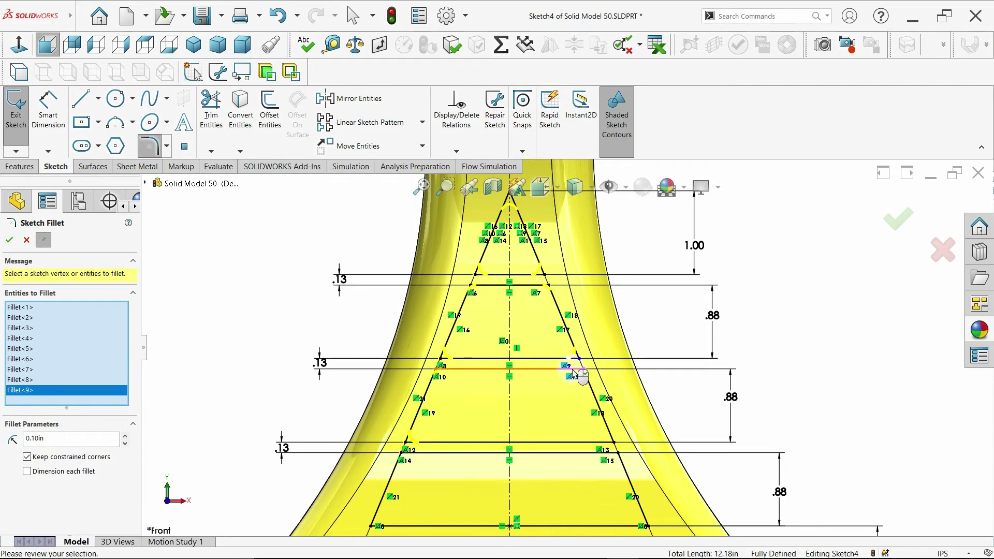
click(589, 387)
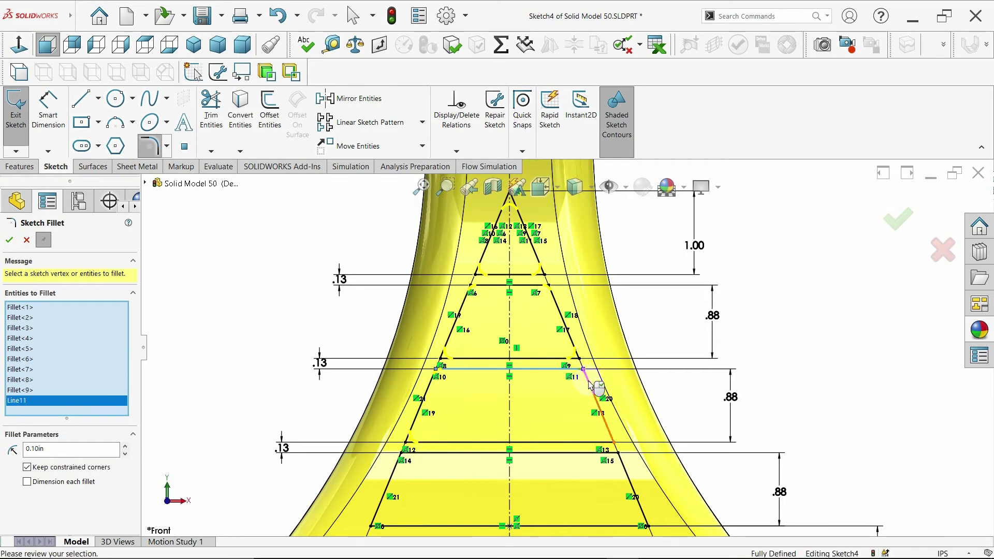
click(594, 445)
scroll(591, 443, up, 1)
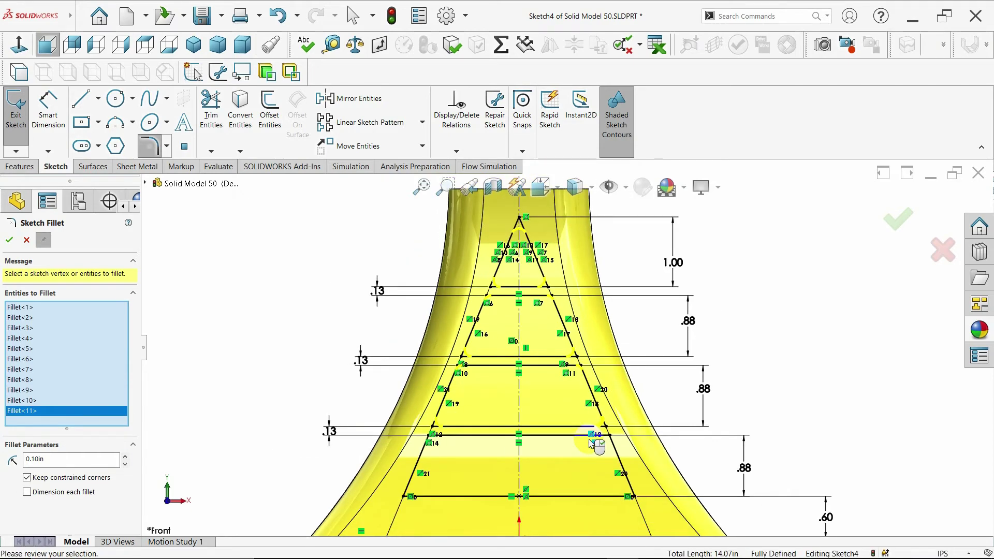
scroll(432, 461, up, 1)
click(460, 429)
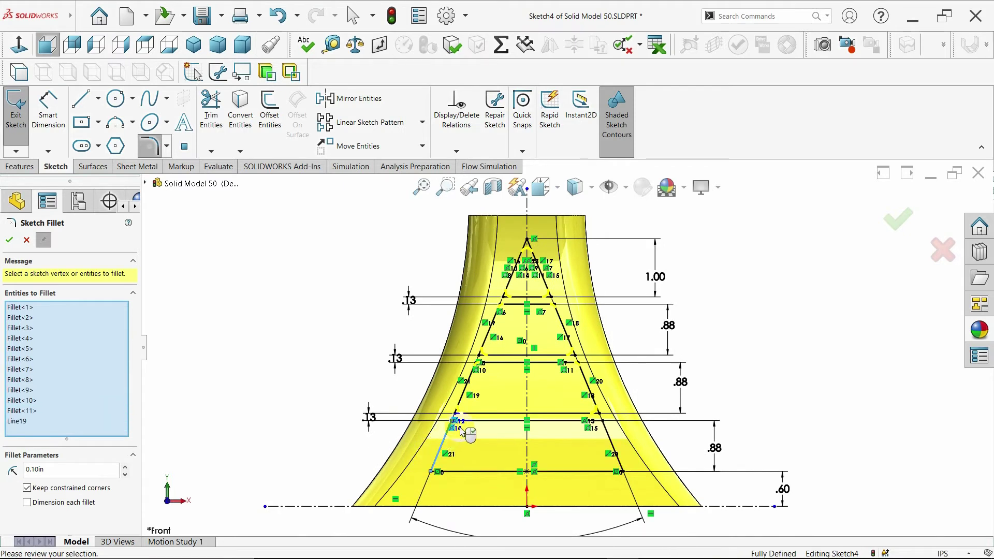
click(574, 420)
click(616, 471)
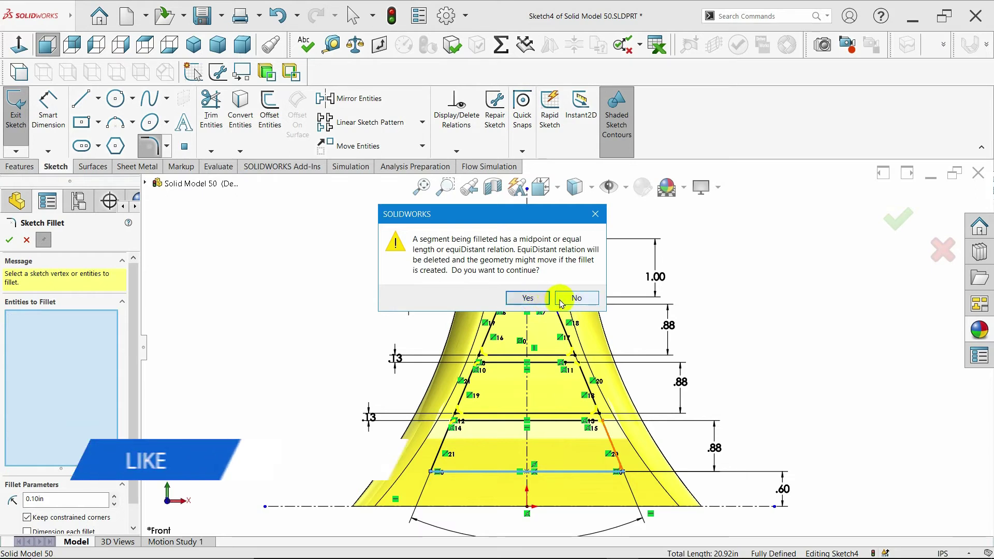
- Accept the relation warning and apply the queued fillets at 0.10in radius
click(544, 300)
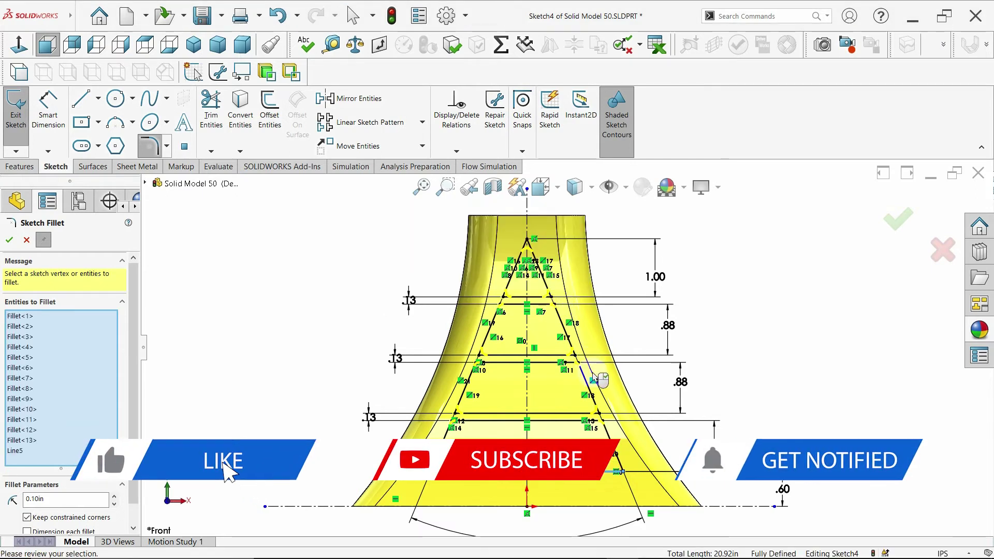
click(350, 432)
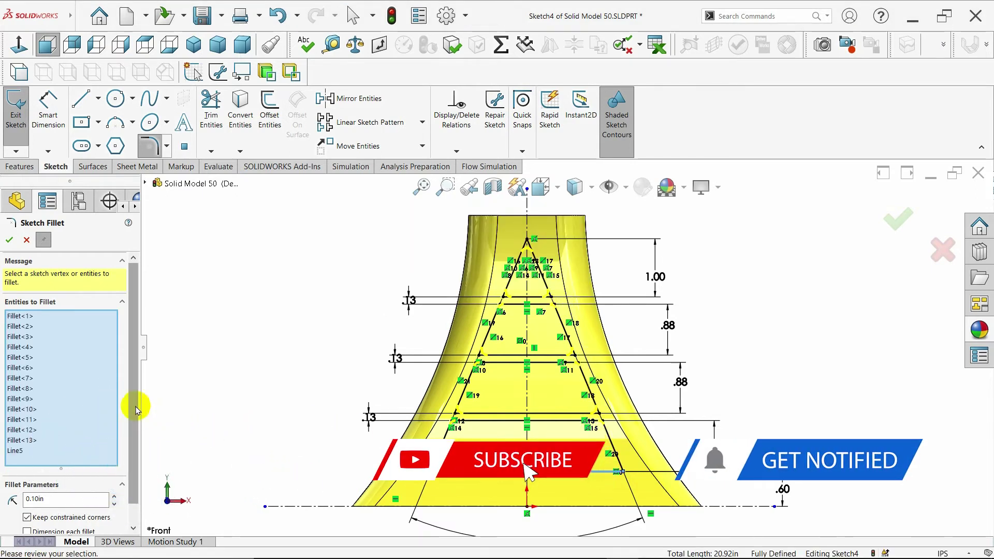
drag(133, 404, 136, 421)
click(63, 477)
key(ctrl+a)
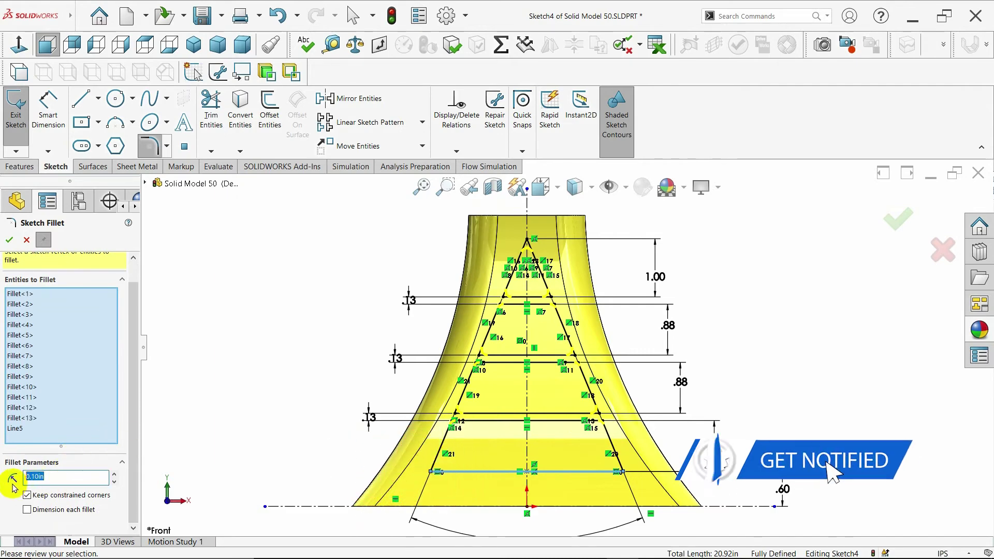
key(BackSpace)
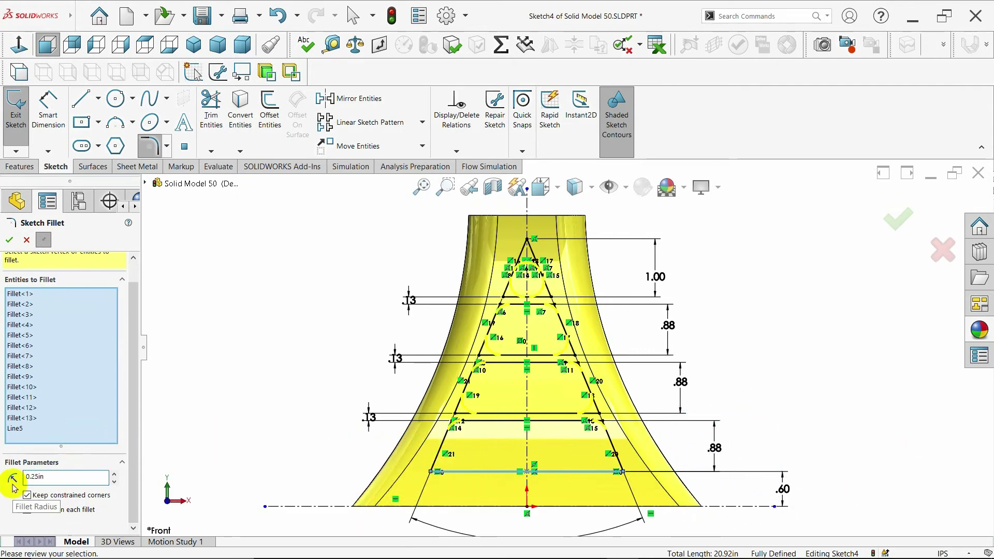
key(Return)
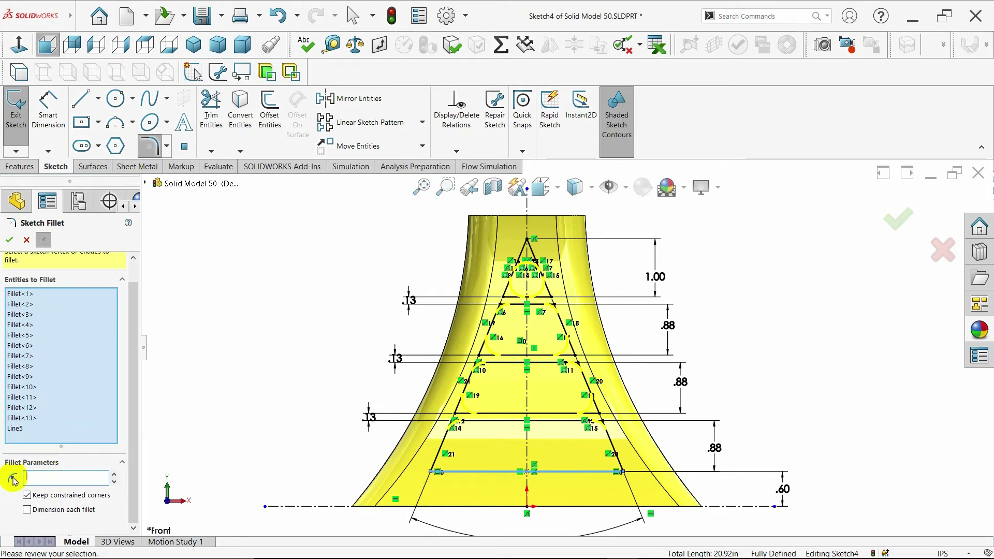
text(1)
key(Return)
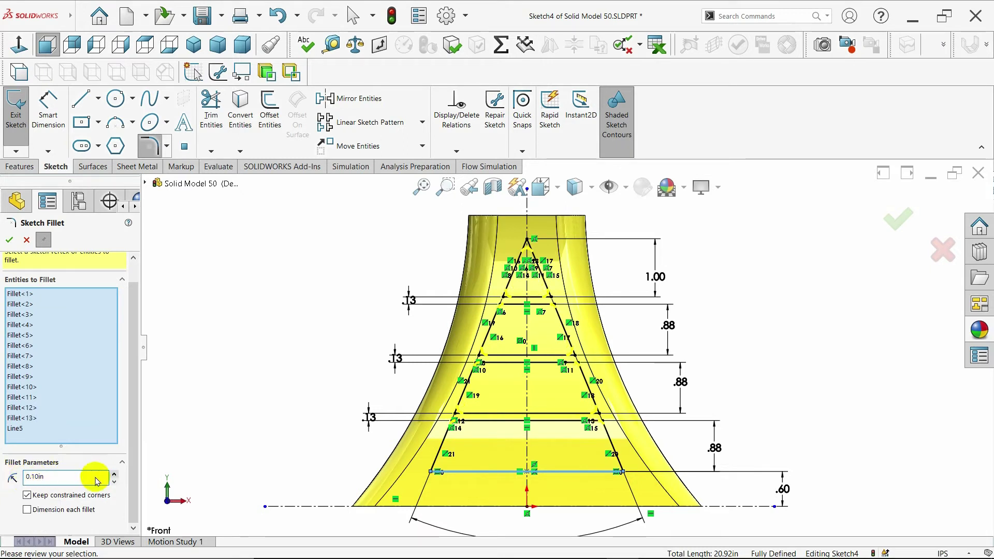
click(10, 240)
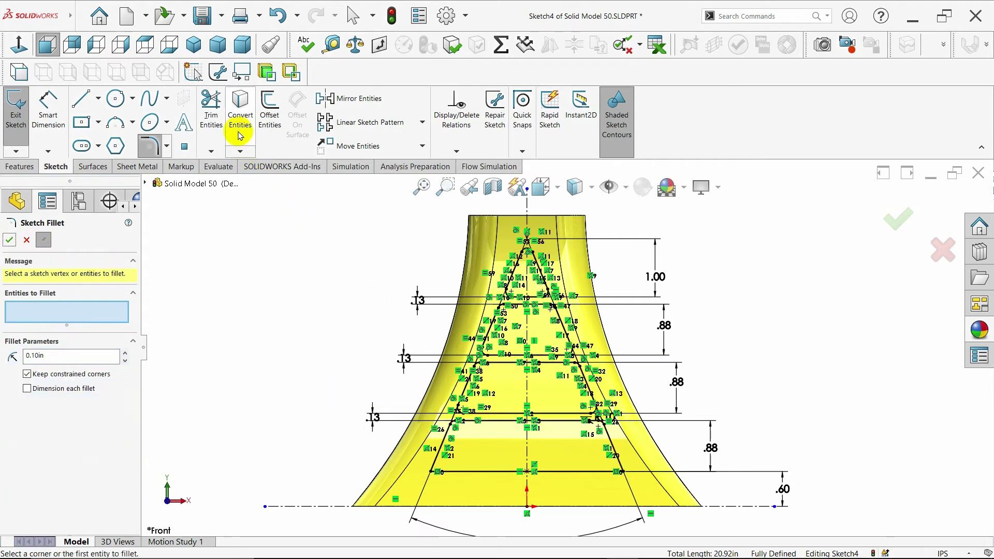
- Fillet the bottom trapezoid's two lower corners, accepting the relation warnings
click(441, 455)
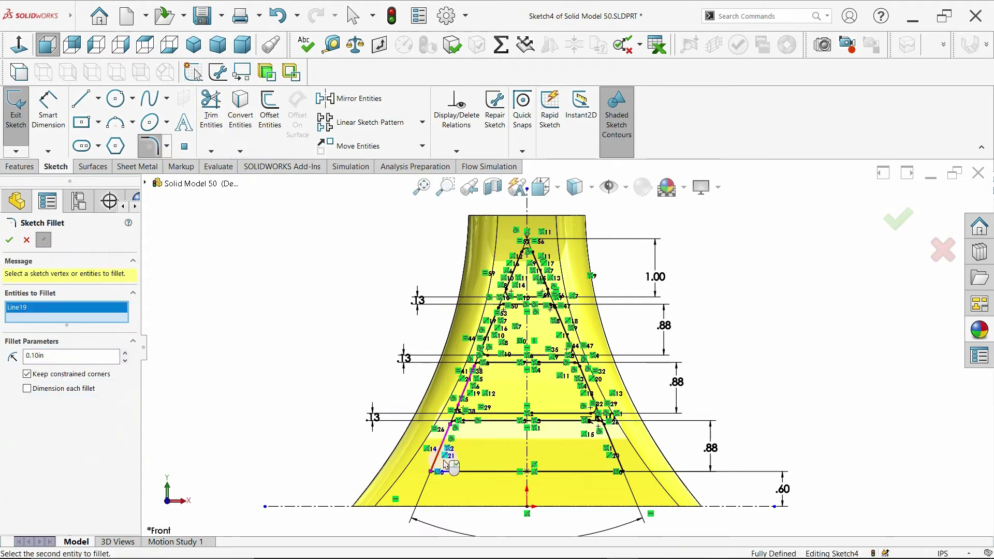
click(454, 471)
click(527, 297)
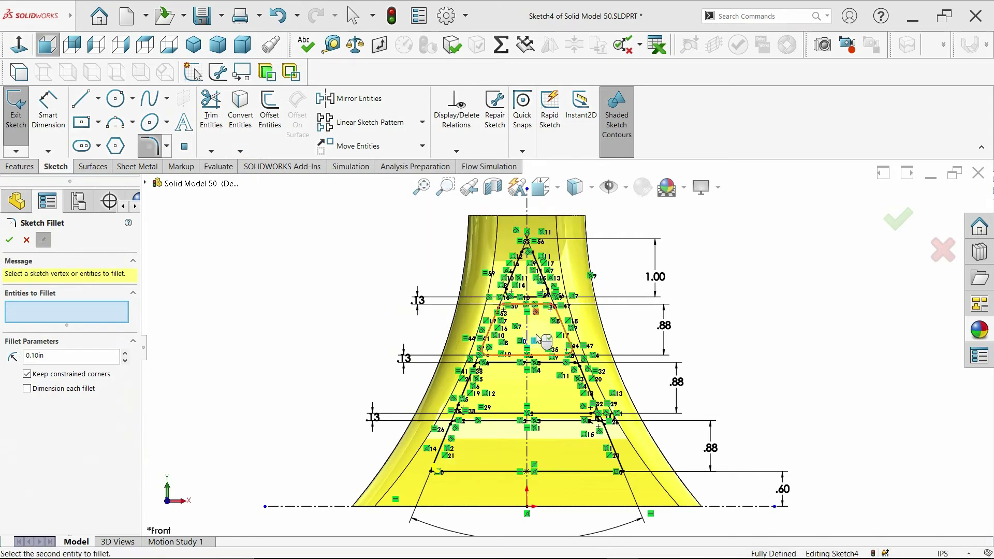
click(595, 472)
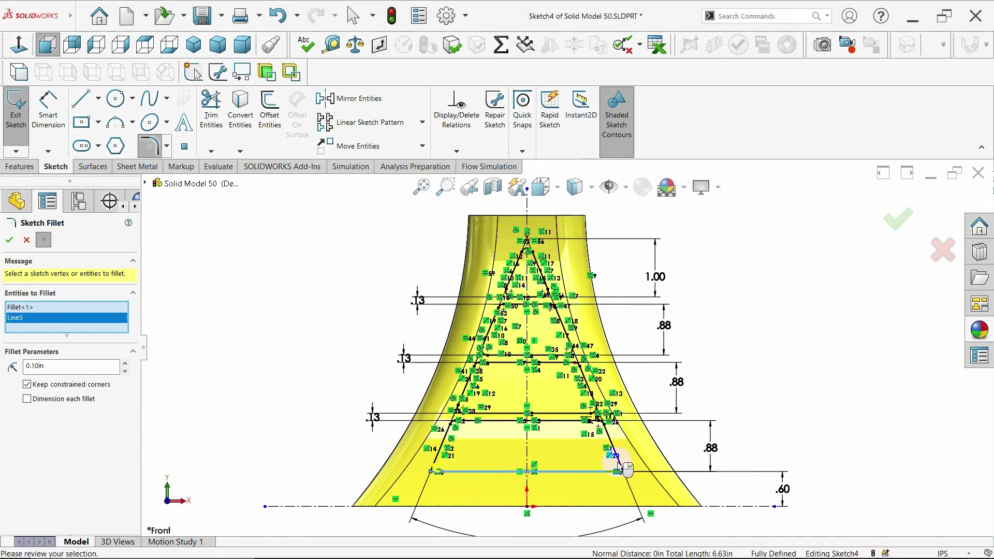
click(615, 458)
click(528, 299)
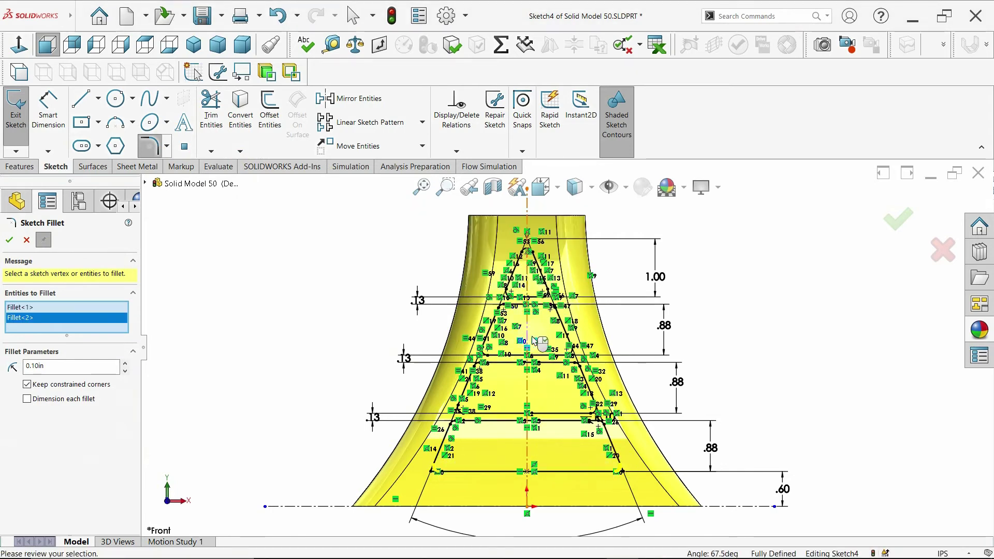
click(9, 240)
- Review the filleted sketch and close Sketch Fillet
ctrl+middle_drag(571, 493, 569, 429)
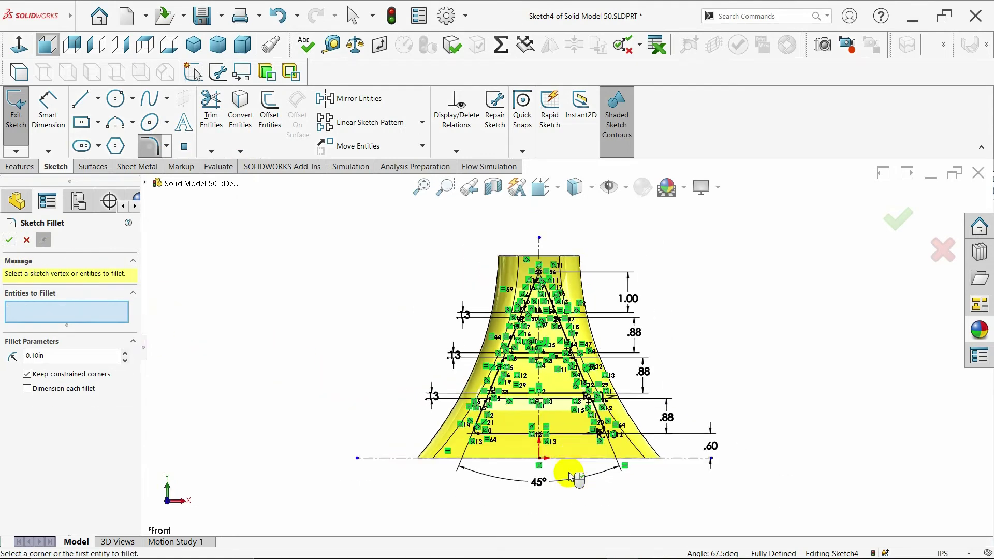
scroll(570, 430, down, 2)
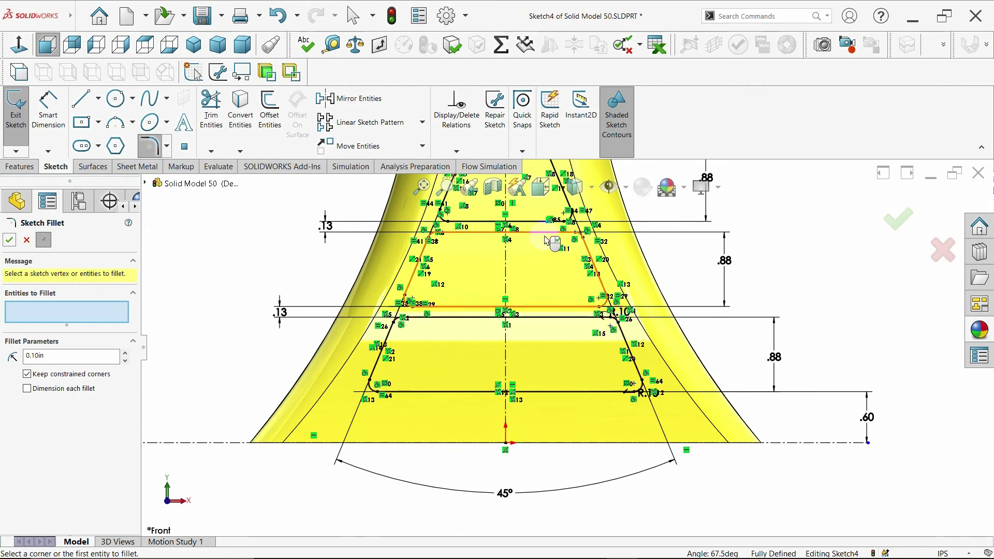
scroll(549, 238, up, 1)
scroll(551, 235, up, 1)
scroll(553, 231, up, 1)
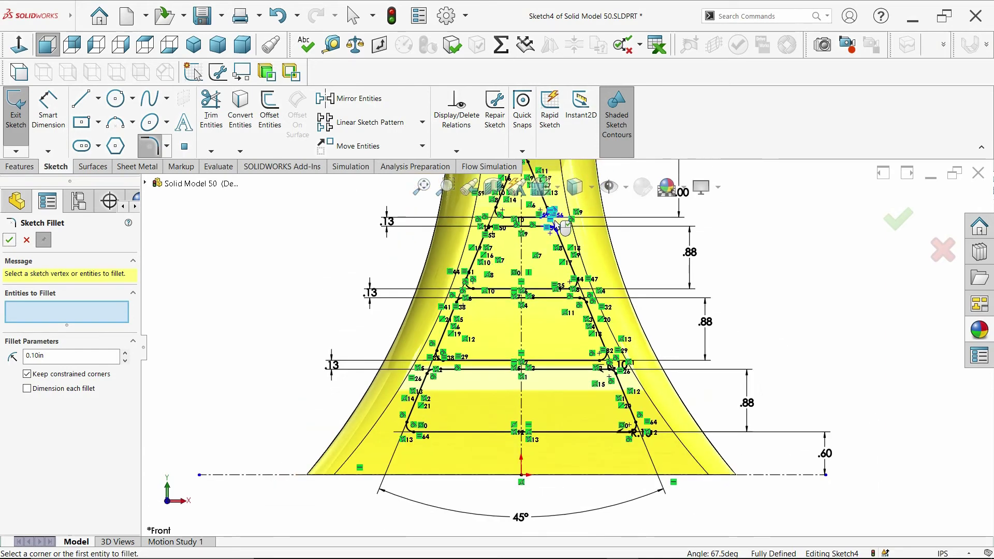
scroll(556, 226, up, 1)
scroll(556, 226, up, 1)
scroll(559, 326, up, 1)
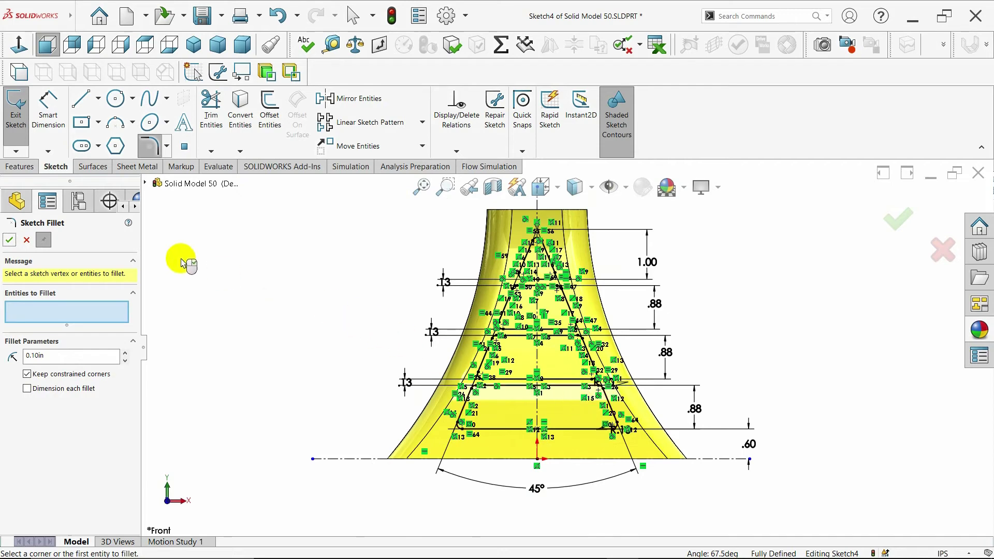
click(26, 240)
- Start an Extruded Boss set to Offset From Surface at 0.125in, reversed
click(29, 169)
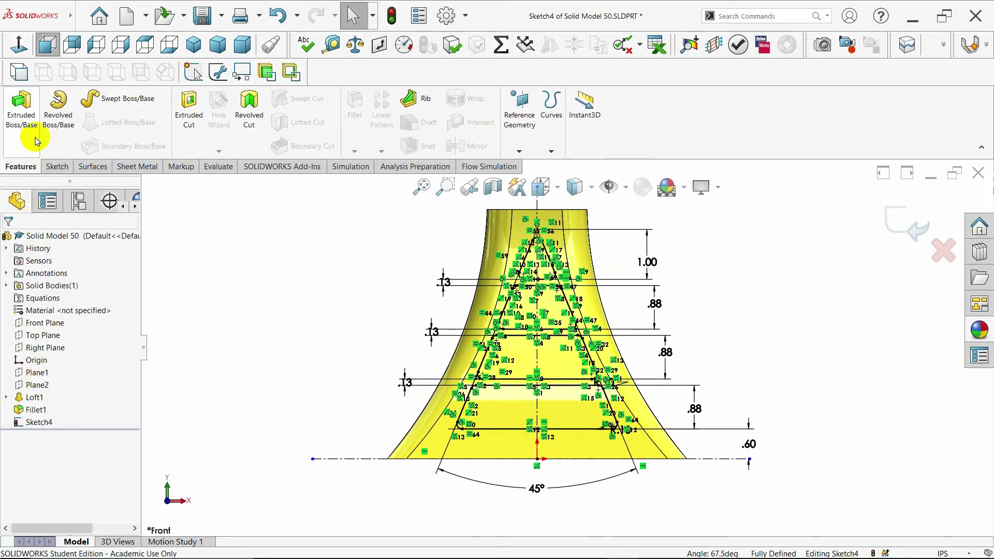
click(20, 111)
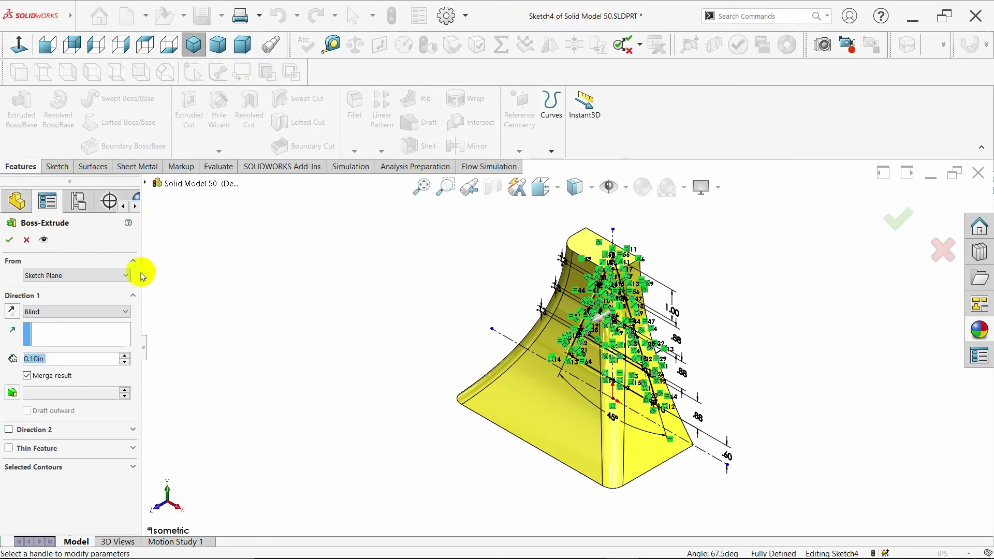
click(83, 311)
click(87, 358)
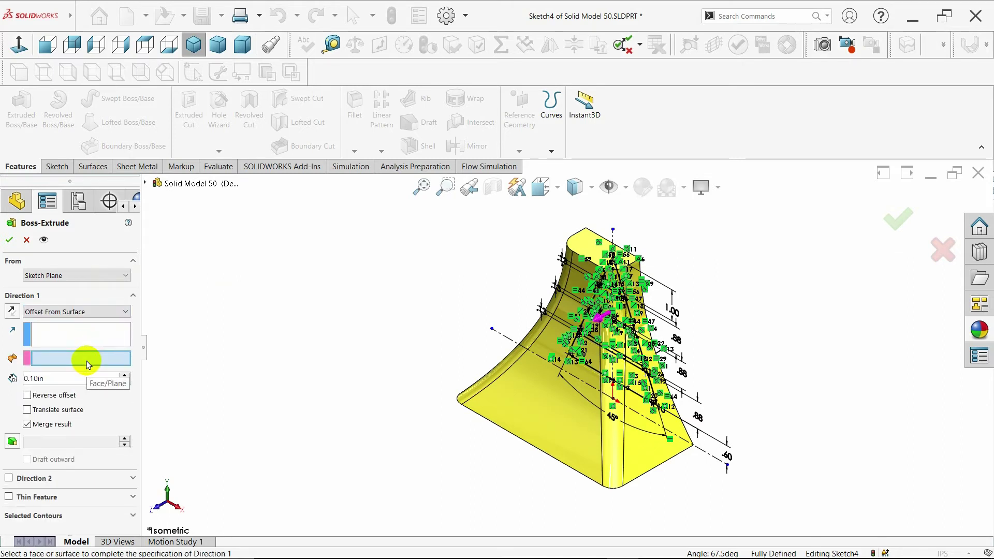
click(13, 379)
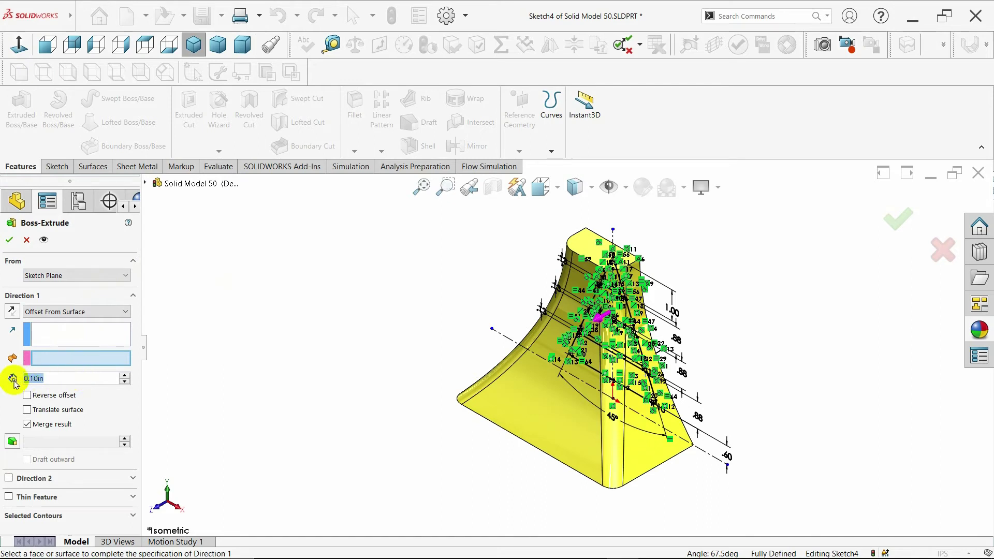
key(BackSpace)
text(.125)
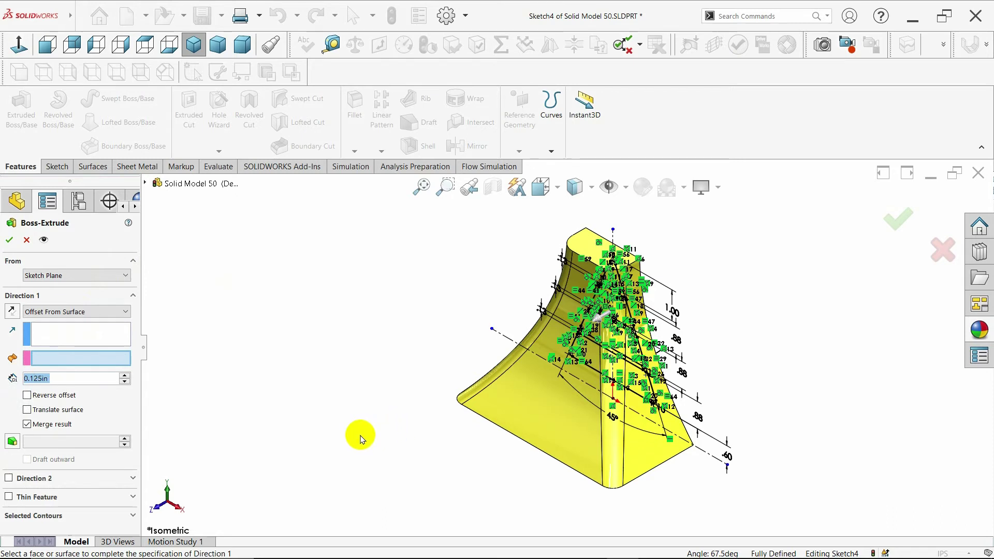
click(27, 396)
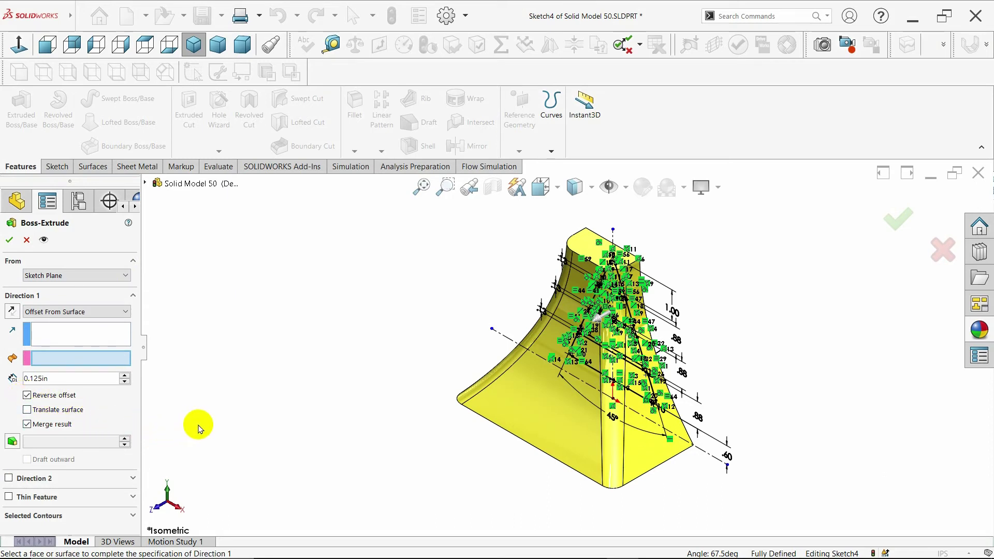
- Use the flared loft face as the offset reference and create Boss-Extrude1
click(9, 240)
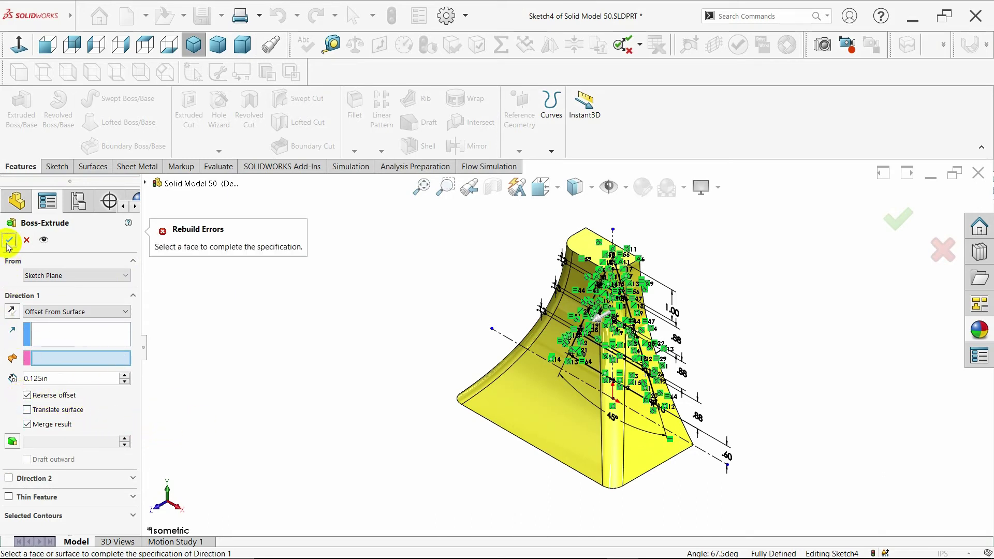
click(531, 409)
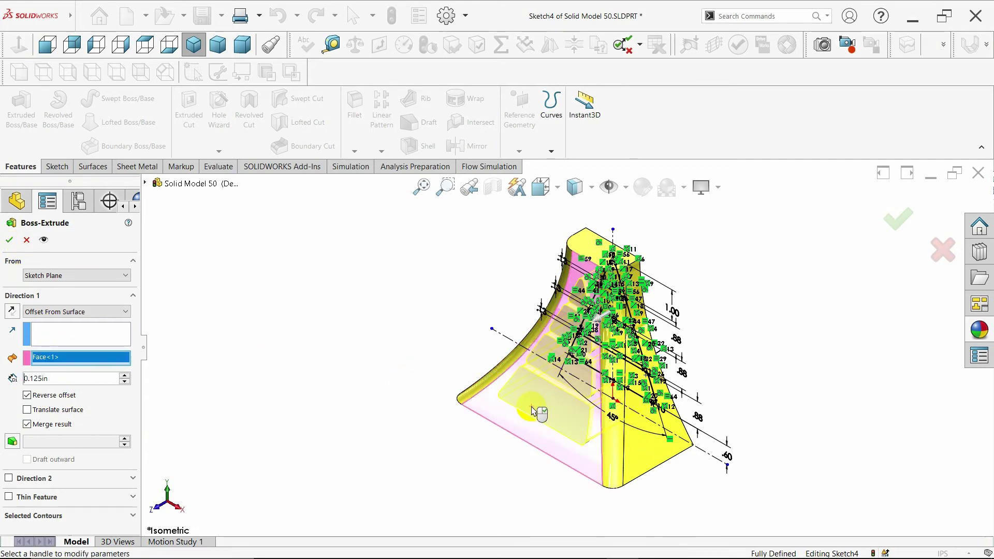
middle_drag(531, 409, 499, 413)
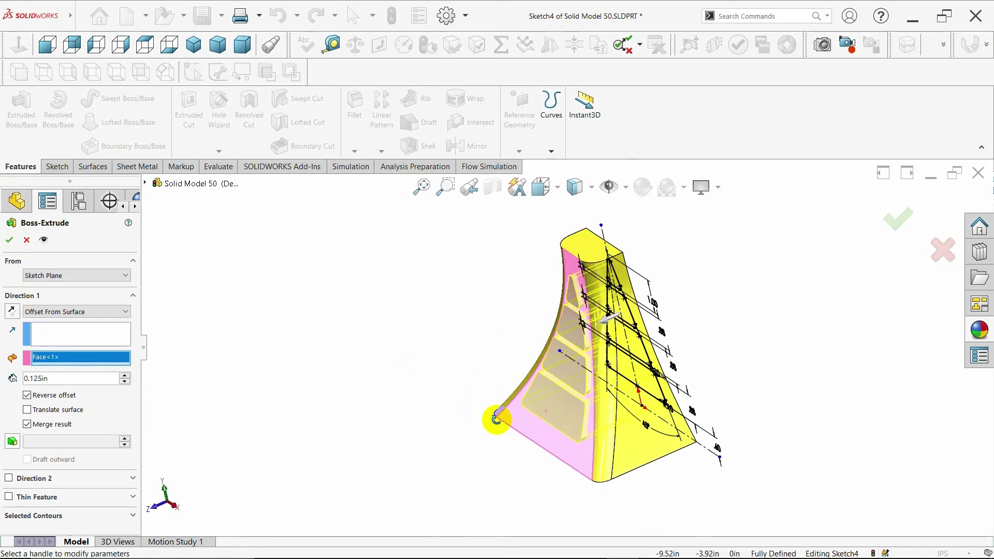
click(8, 243)
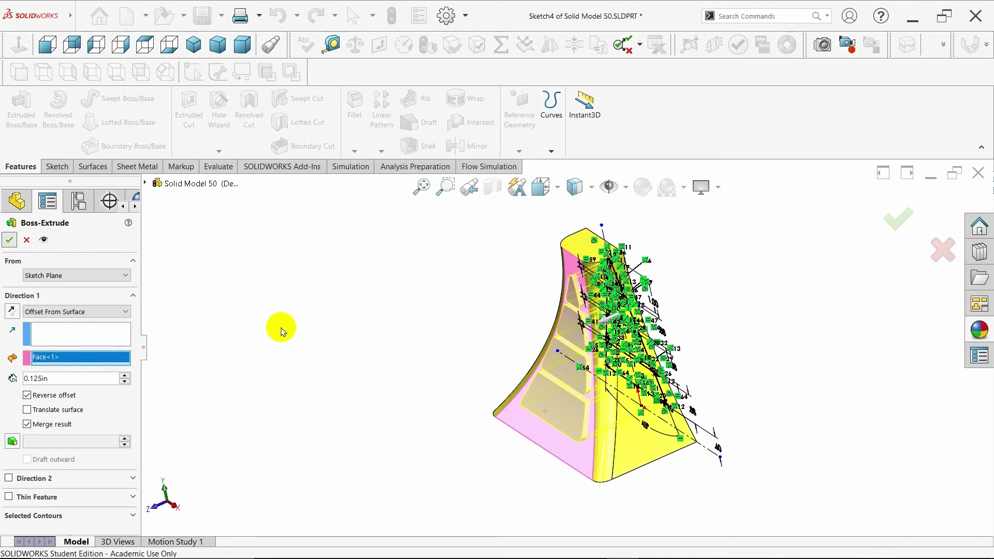
mouse_move(326, 381)
middle_down()
mouse_move(399, 377)
mouse_move(455, 395)
mouse_move(249, 361)
mouse_move(474, 389)
mouse_move(344, 371)
middle_up()
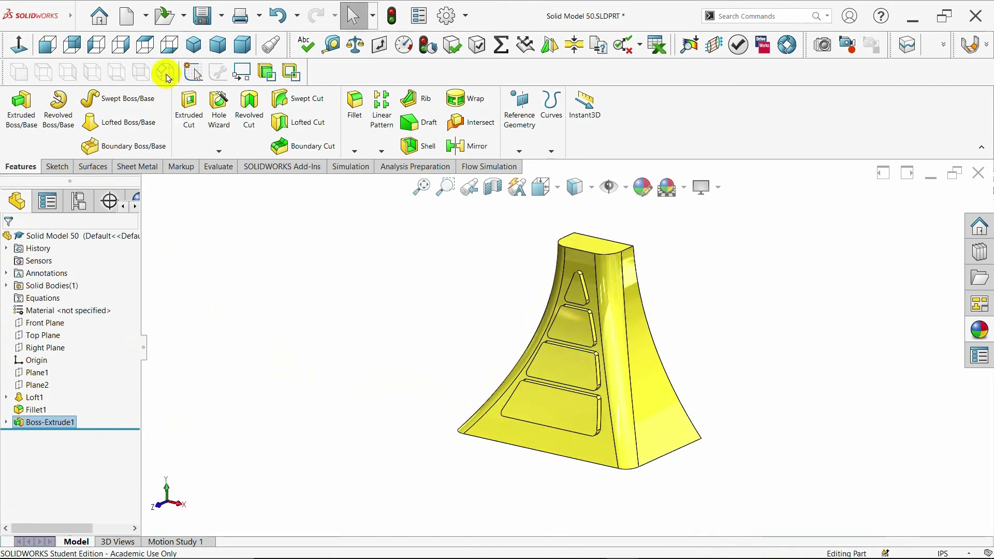
click(193, 44)
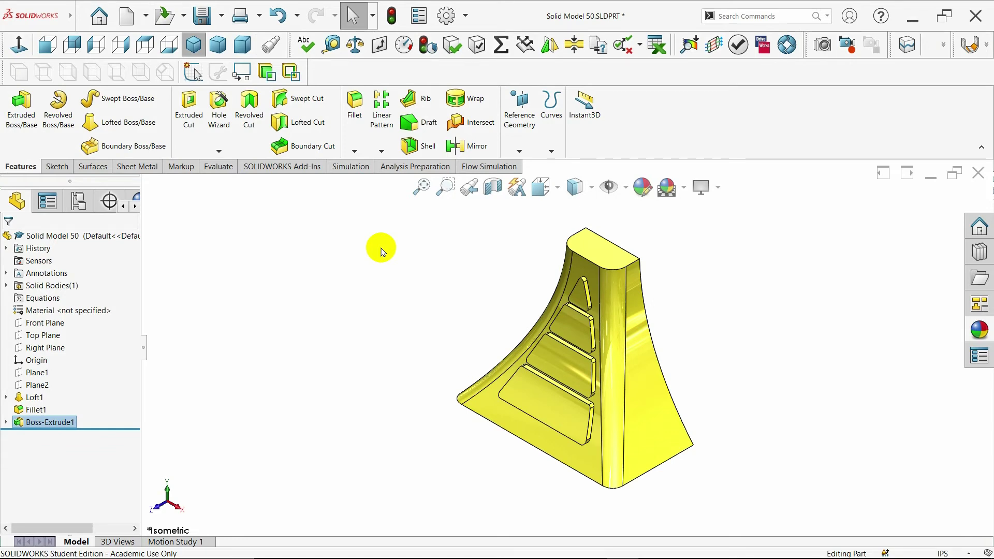
- Start a fillet and select the raised panel faces, beginning with the small triangle
click(355, 106)
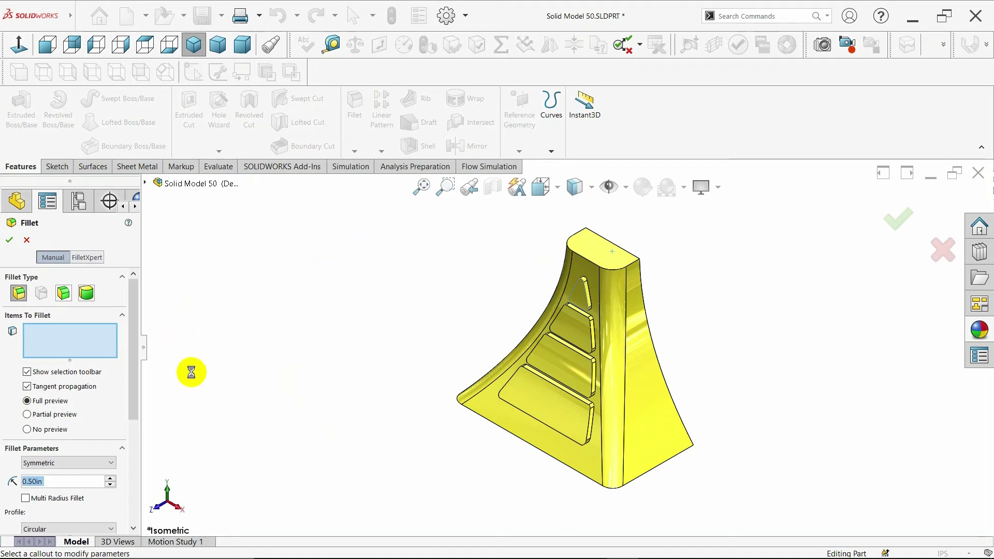
click(578, 297)
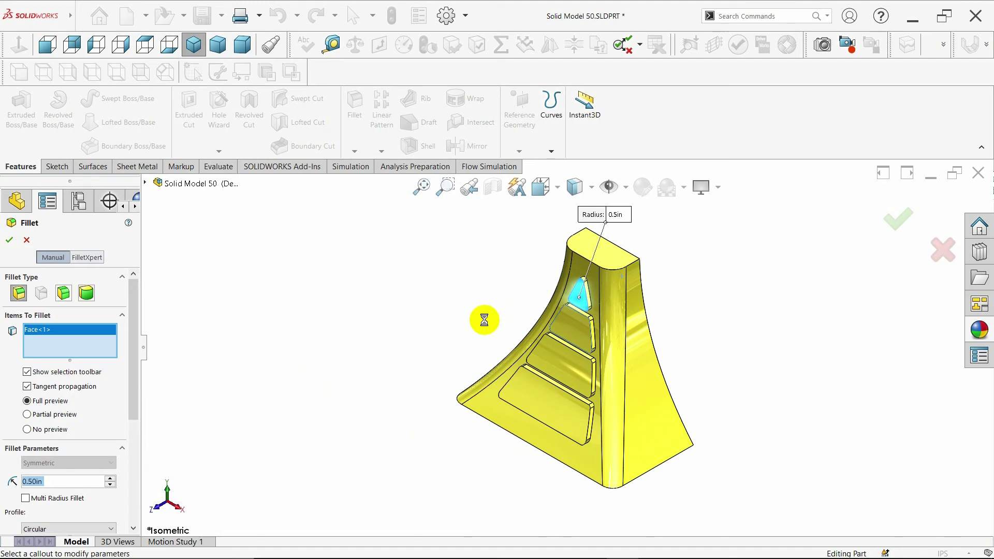
click(522, 357)
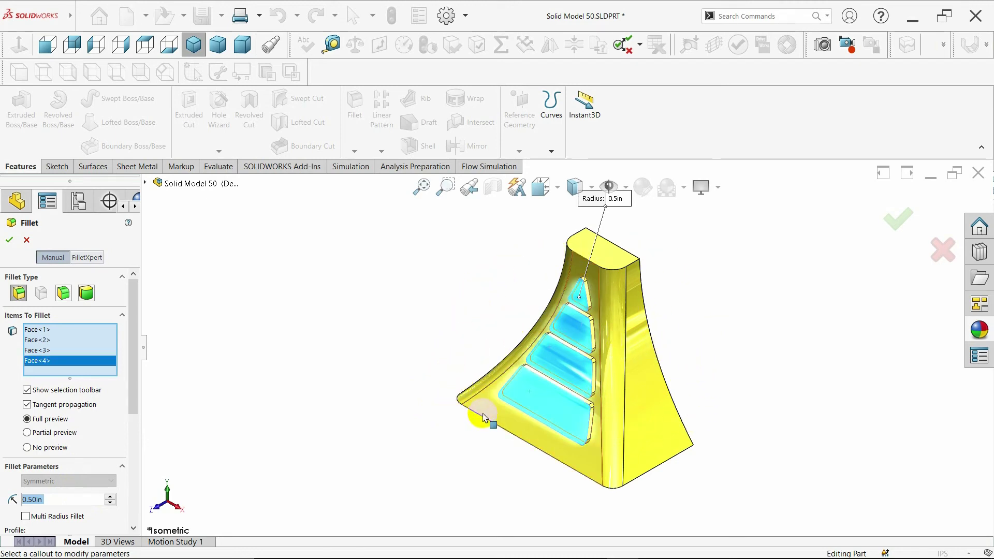
- Try a 0.1in fillet radius and then a smaller value with the full preview shown
drag(133, 395, 128, 444)
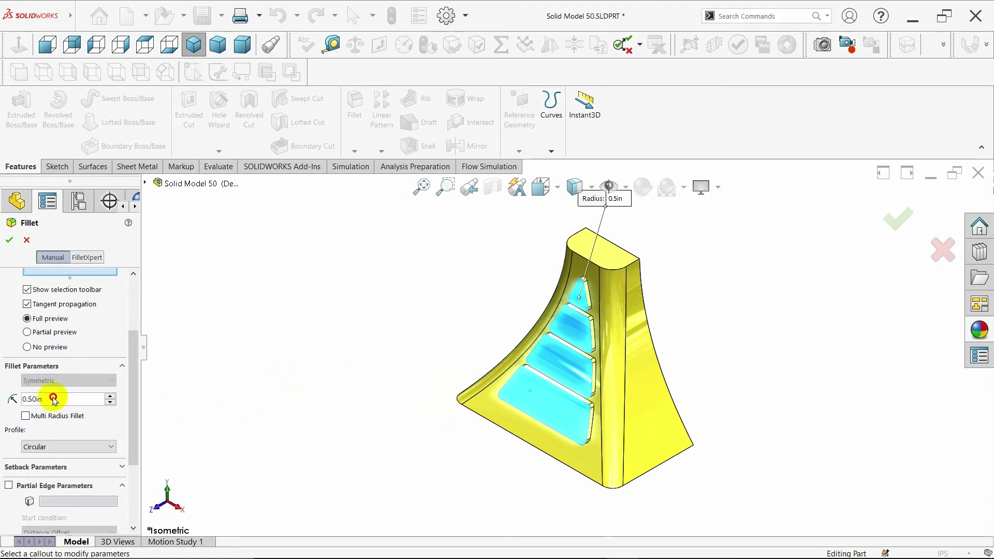
text(0.1)
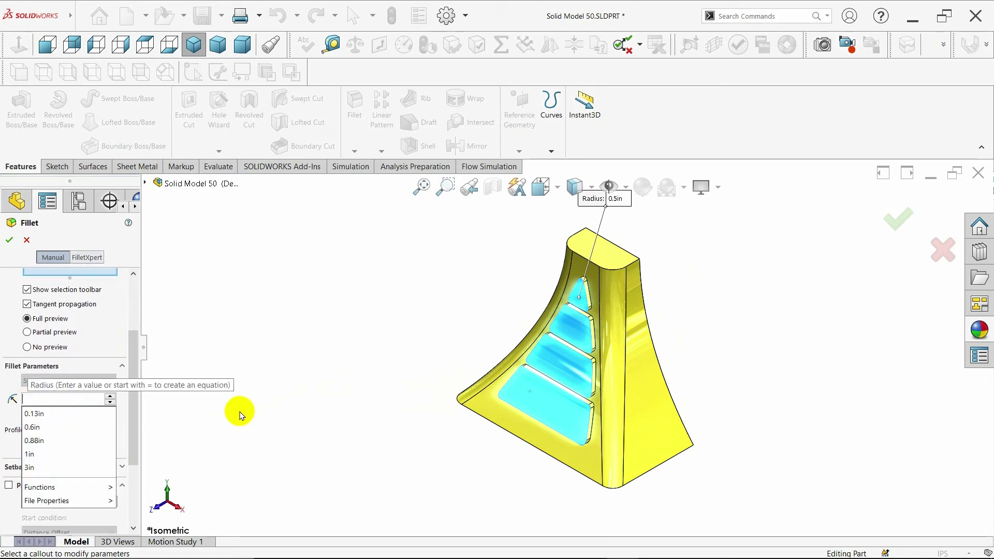
key(Return)
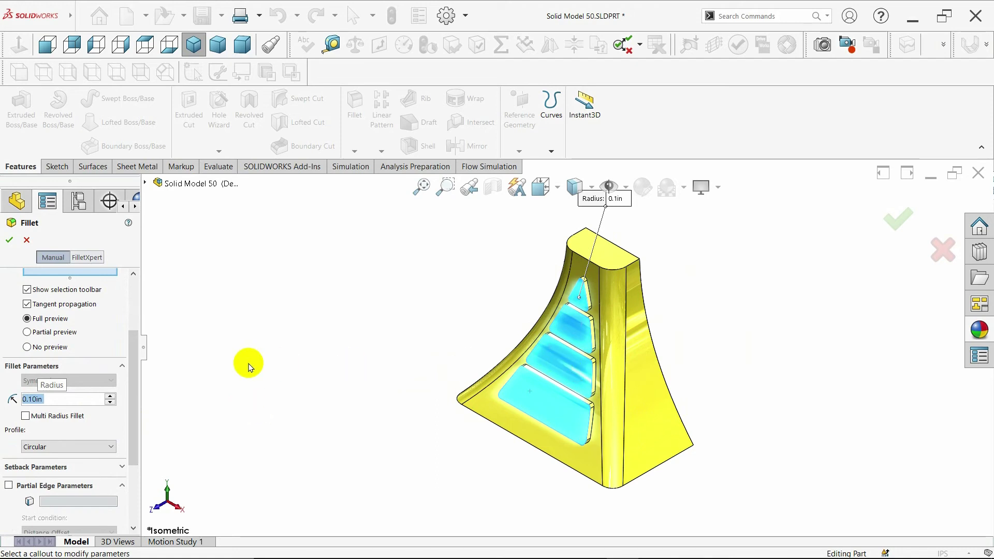
mouse_move(133, 376)
mouse_down()
mouse_move(133, 399)
mouse_move(133, 355)
mouse_move(133, 406)
mouse_move(133, 332)
mouse_up()
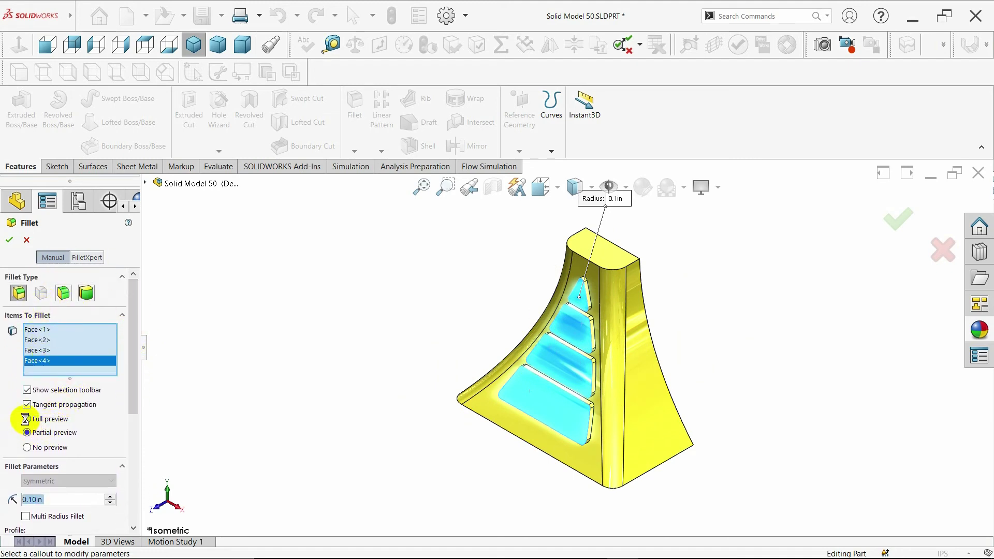
click(25, 419)
drag(133, 382, 133, 417)
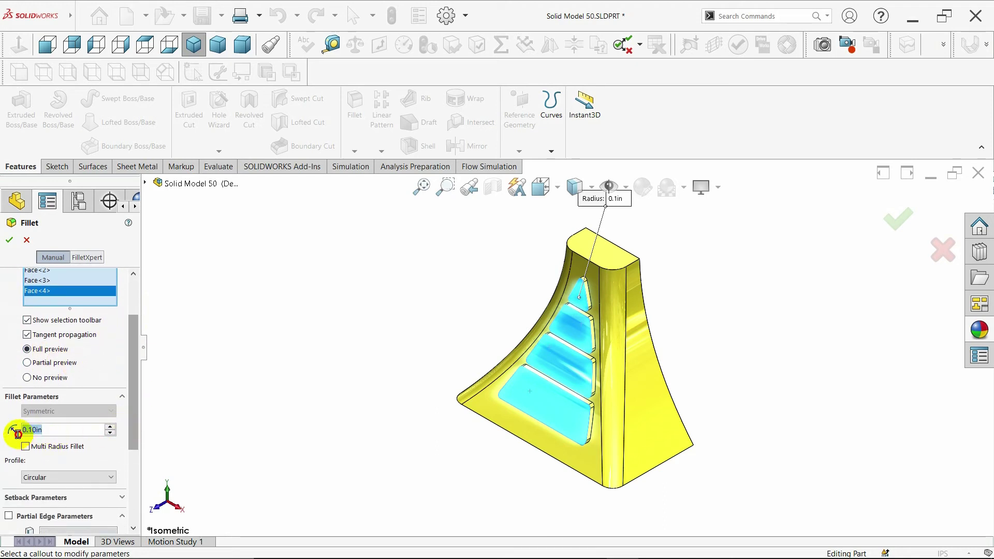
text(.1)
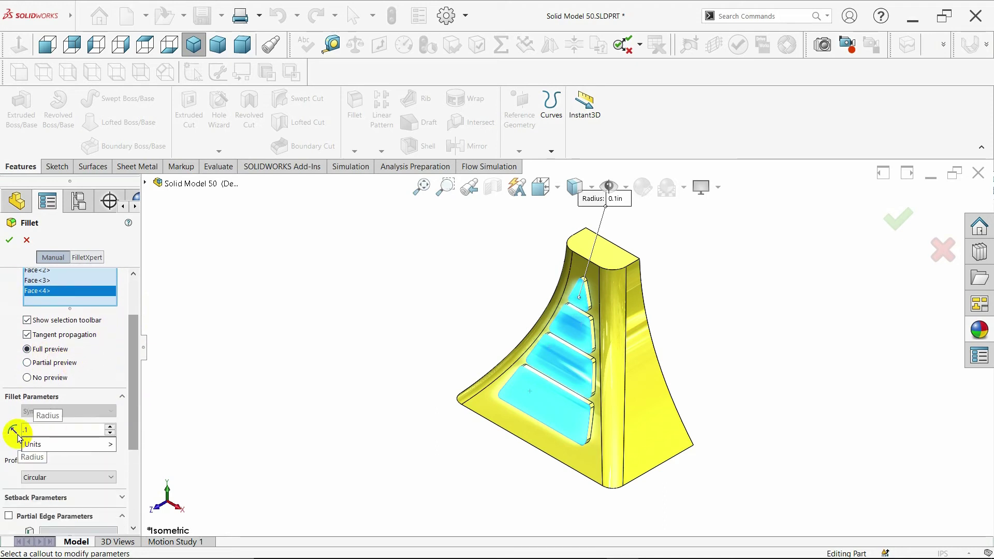
text(01)
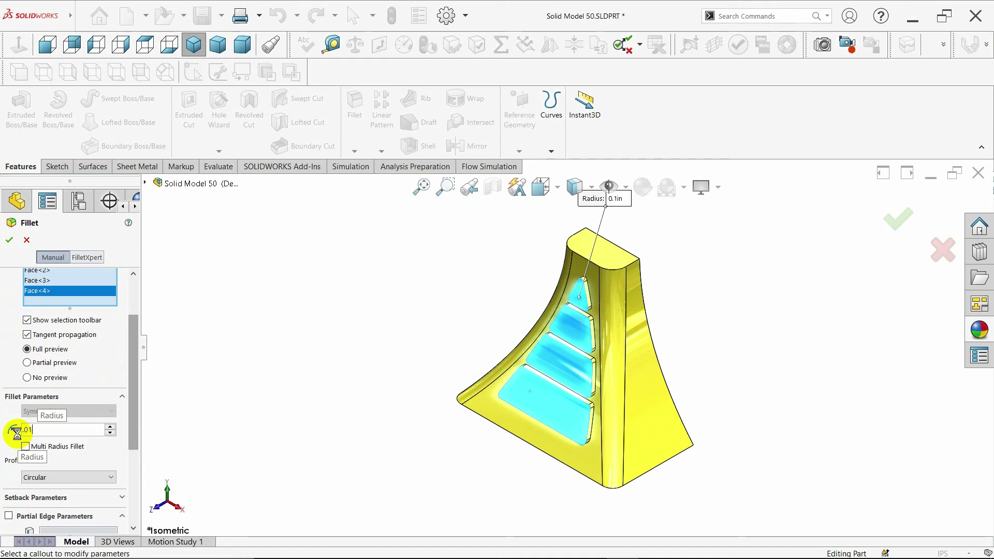
key(Return)
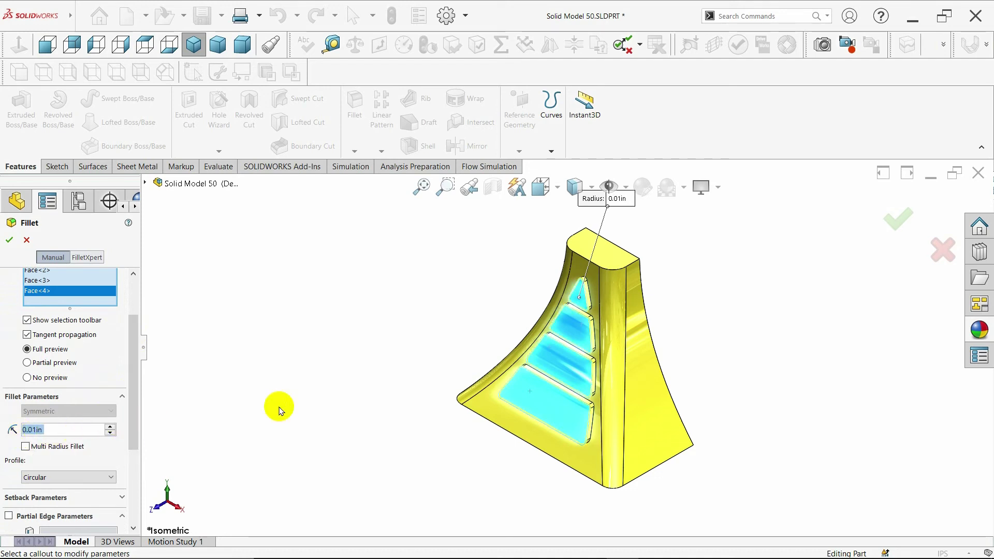
- Set the radius to 0.05in and create Fillet2 on the rib panels
scroll(621, 346, down, 2)
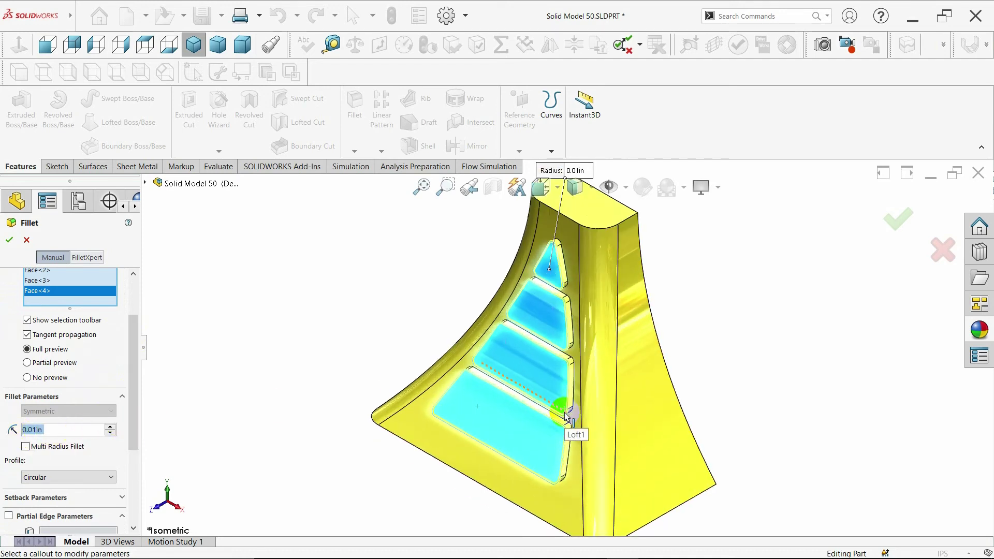
scroll(567, 414, down, 1)
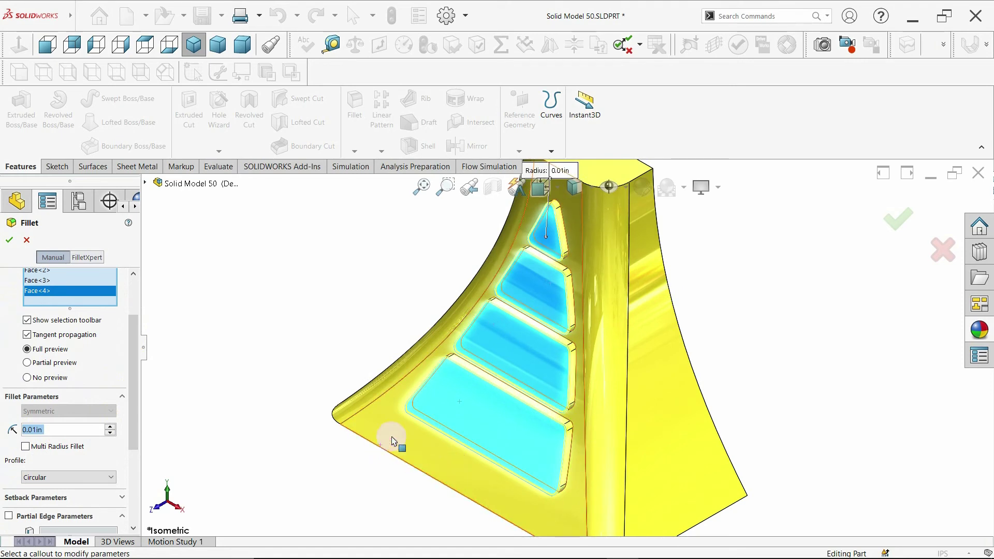
click(65, 428)
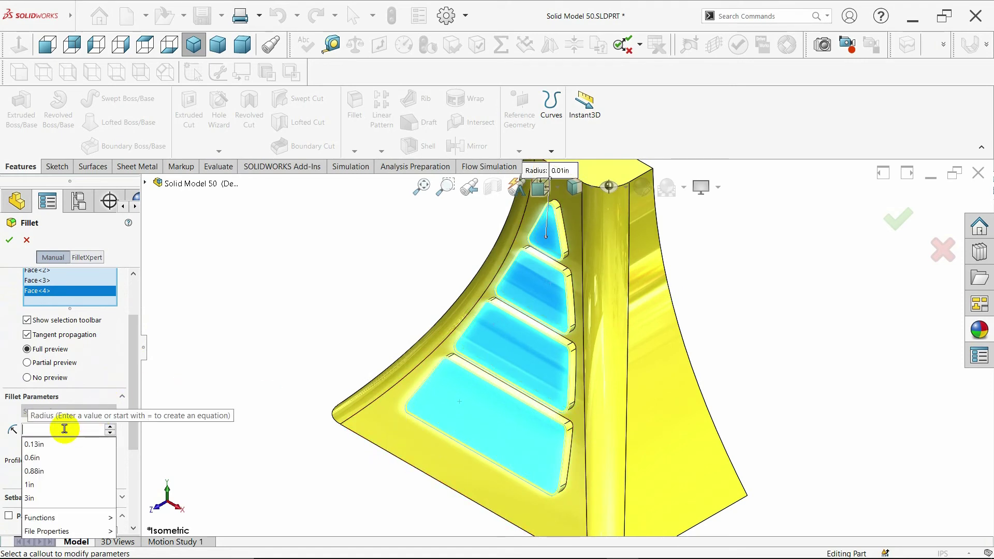
key(BackSpace)
text(.05)
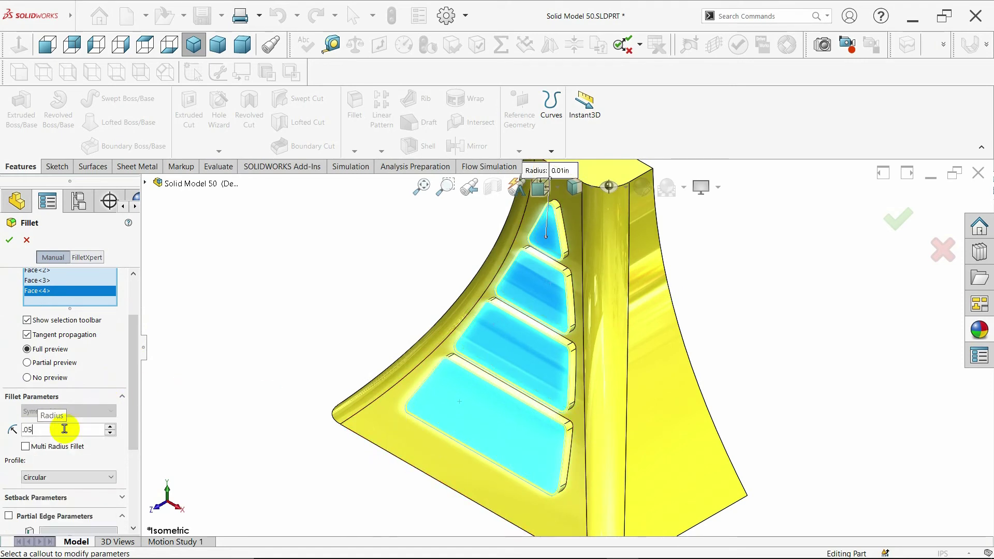
key(Return)
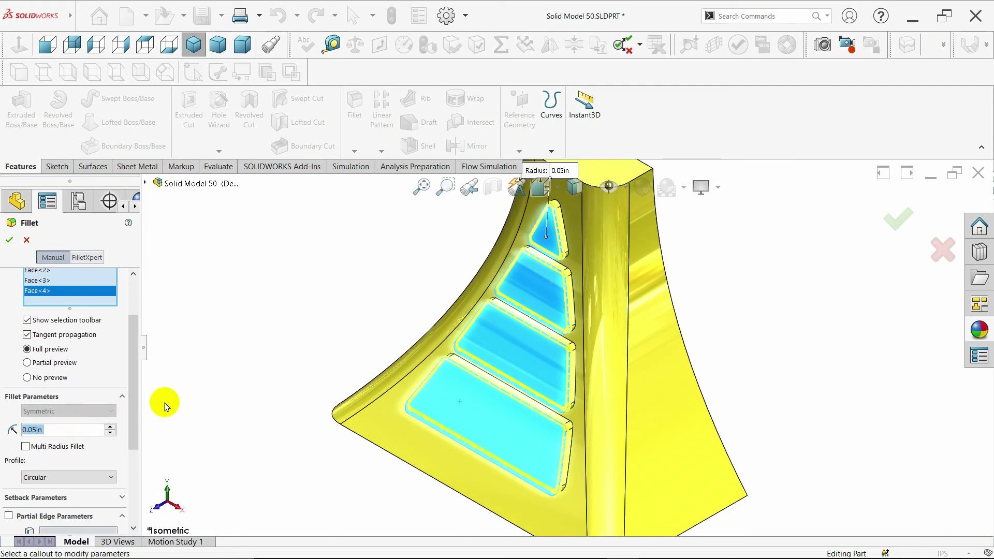
click(10, 239)
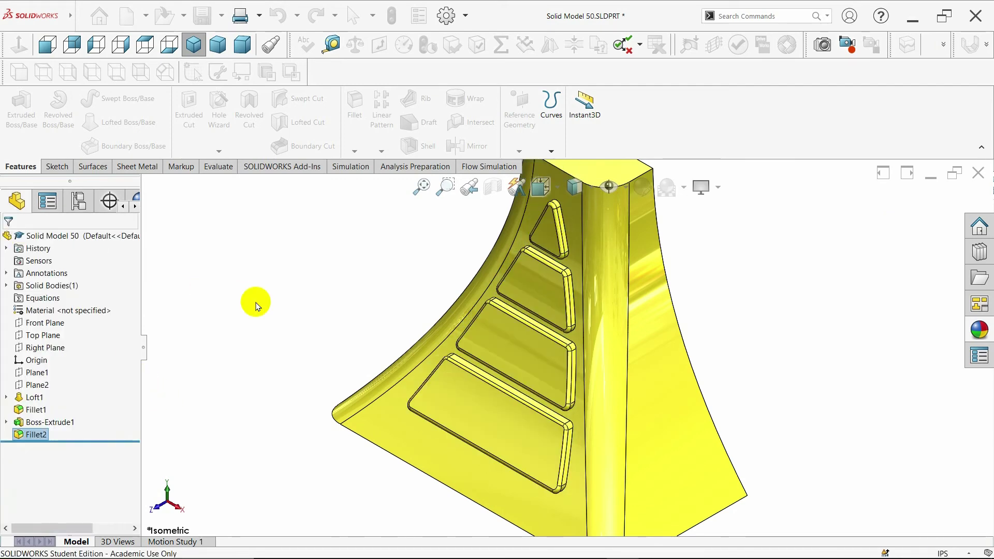
mouse_move(455, 383)
middle_down()
mouse_move(505, 404)
mouse_move(656, 365)
middle_up()
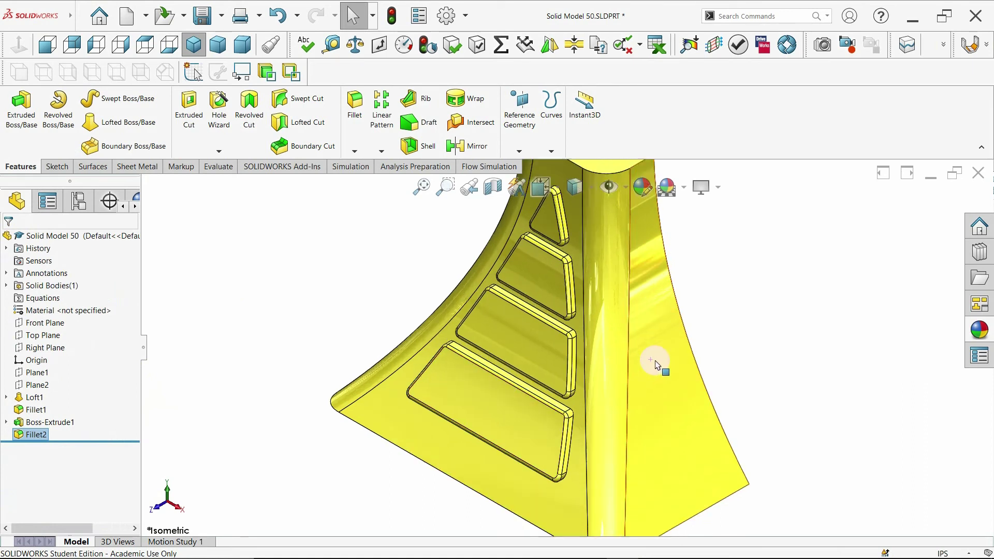
- Fillet the selected Loft1 face to create Fillet3 and return to isometric view
scroll(656, 365, up, 2)
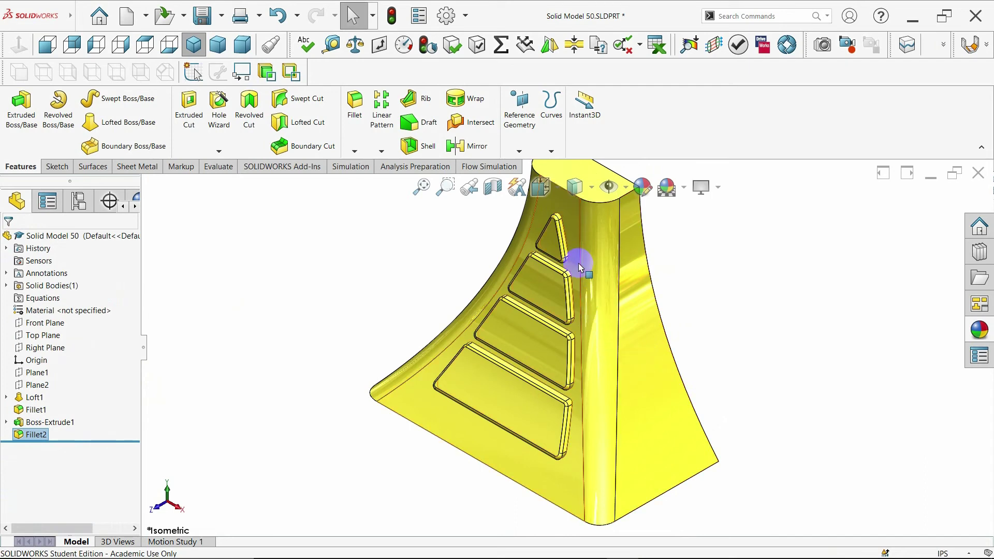
click(576, 242)
click(355, 107)
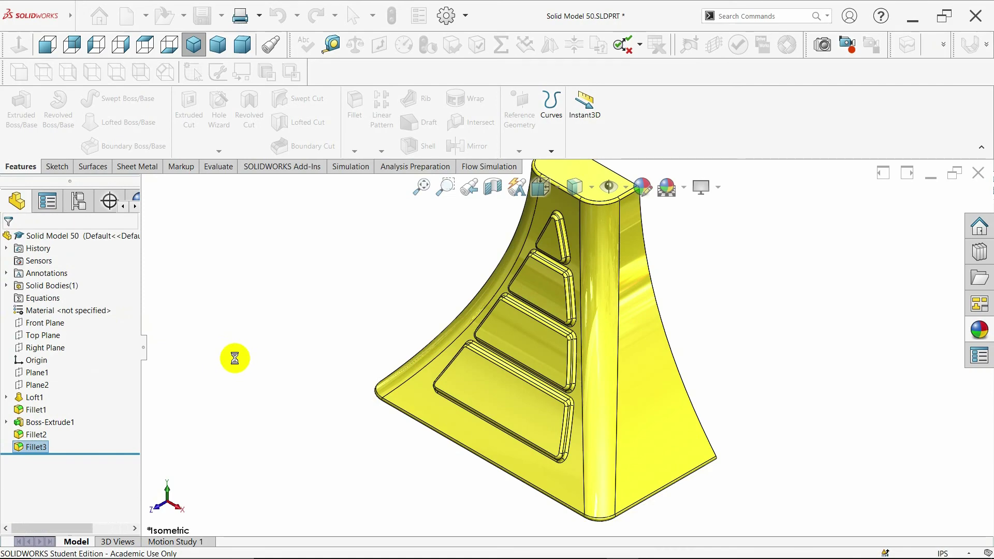
mouse_move(290, 355)
middle_down()
mouse_move(321, 359)
mouse_move(361, 387)
mouse_move(231, 377)
mouse_move(323, 397)
mouse_move(231, 373)
mouse_move(288, 380)
mouse_move(269, 336)
middle_up()
click(195, 47)
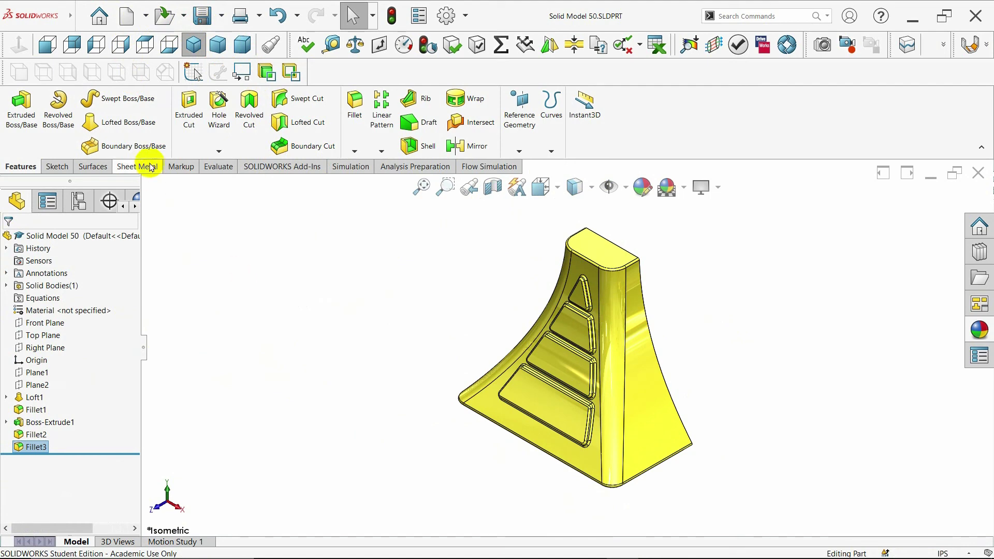
key(Escape)
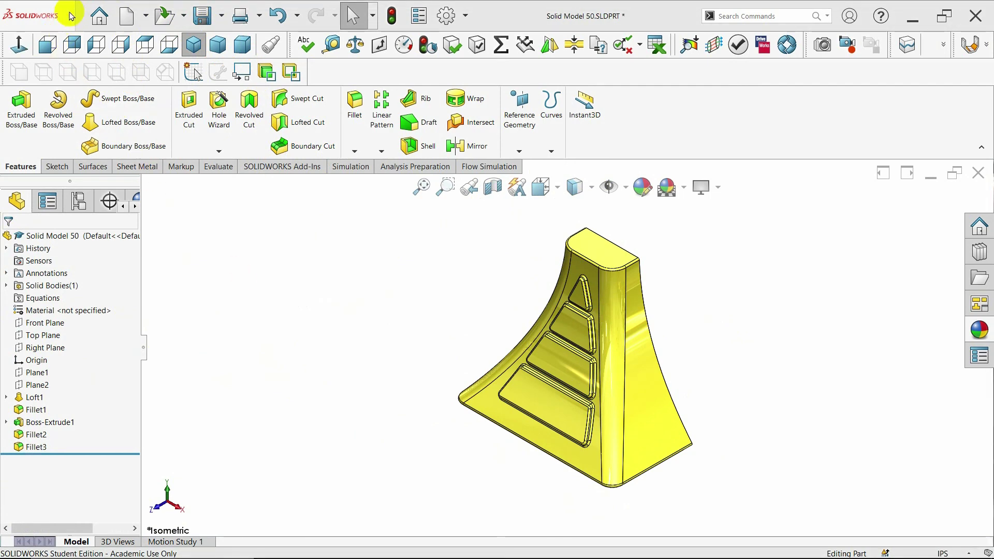
- Delete the top and back faces via Insert > Face > Delete, creating DeleteFace2
click(122, 17)
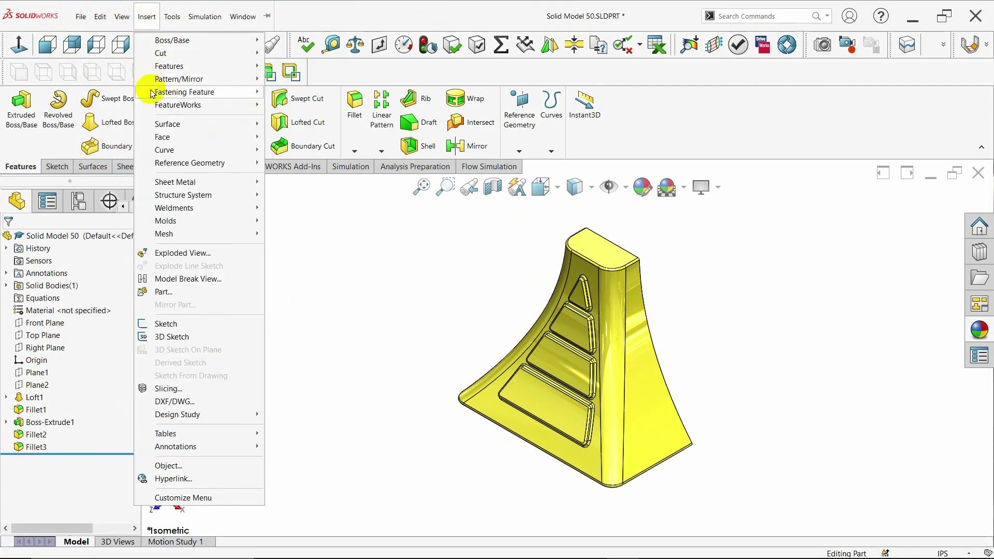
click(290, 136)
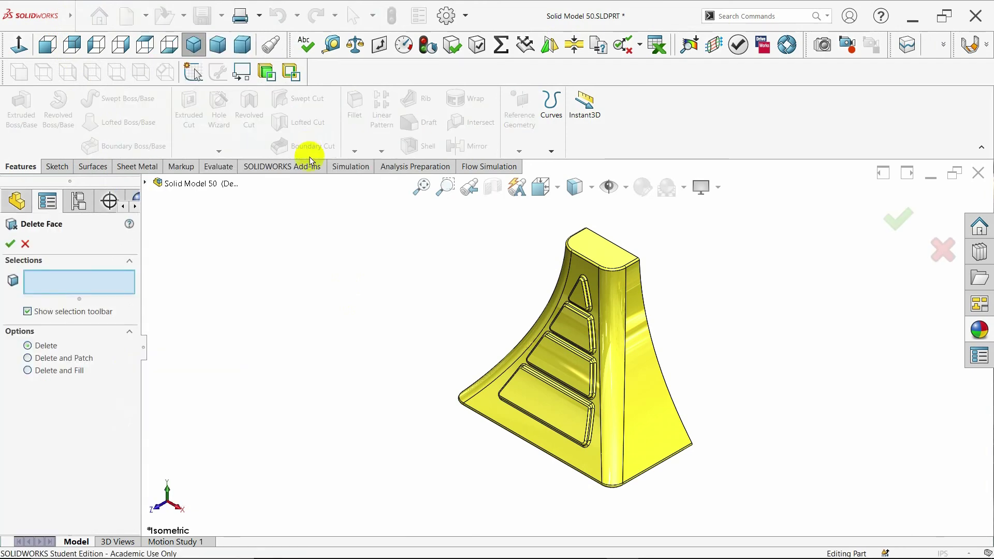
middle_drag(695, 282, 592, 277)
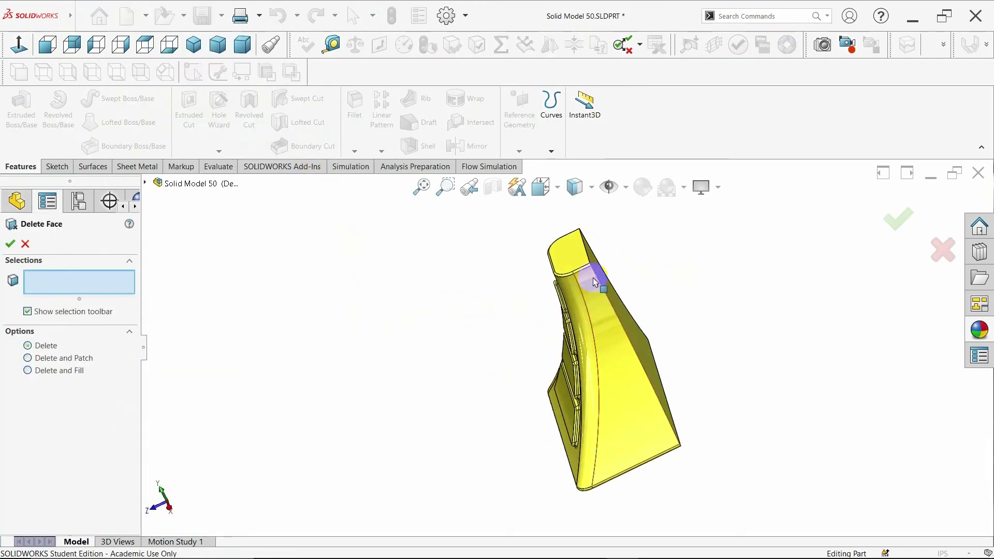
click(570, 250)
middle_drag(676, 321, 618, 327)
click(670, 393)
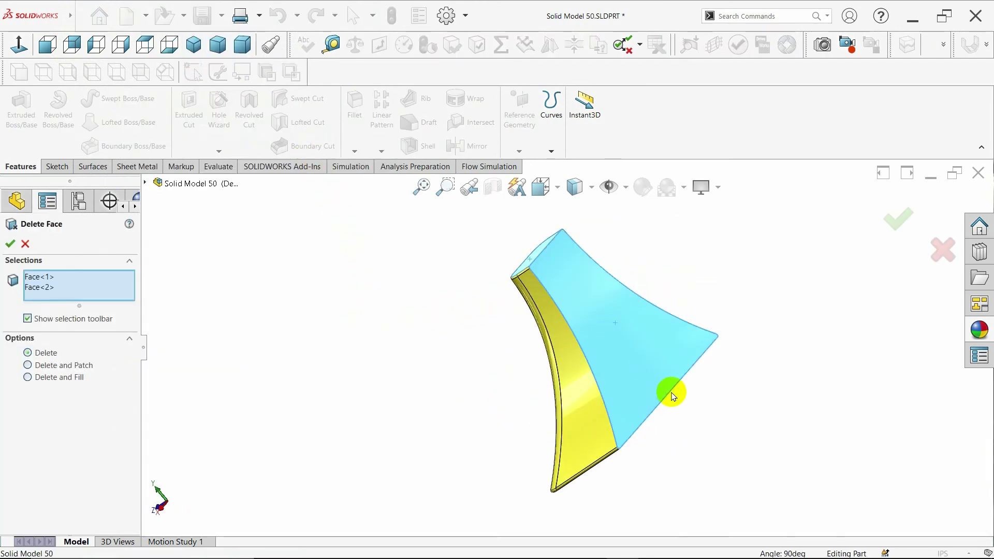
middle_drag(670, 393, 643, 333)
click(663, 395)
mouse_move(389, 322)
middle_down()
mouse_move(514, 310)
mouse_move(508, 289)
middle_up()
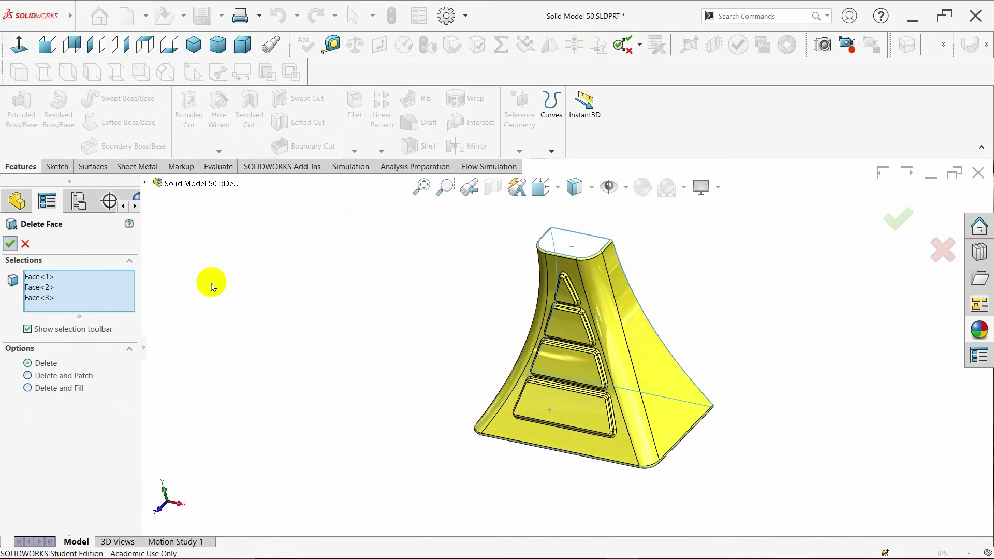
key(Return)
mouse_move(349, 299)
middle_down()
mouse_move(373, 315)
mouse_move(290, 326)
mouse_move(215, 352)
mouse_move(443, 324)
mouse_move(344, 326)
mouse_move(399, 341)
middle_up()
click(193, 45)
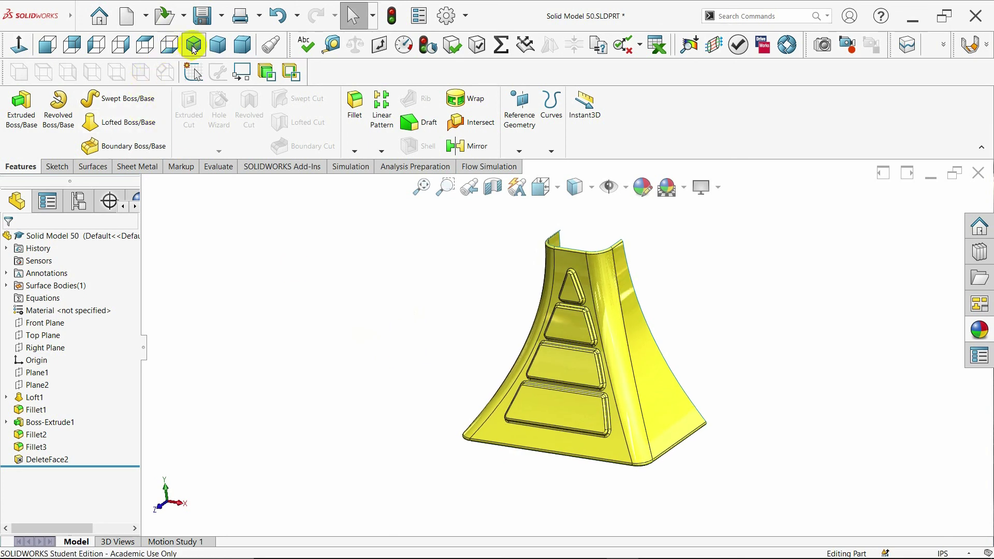
- Section the surface body along the Front Plane to inspect its cross-section
click(493, 189)
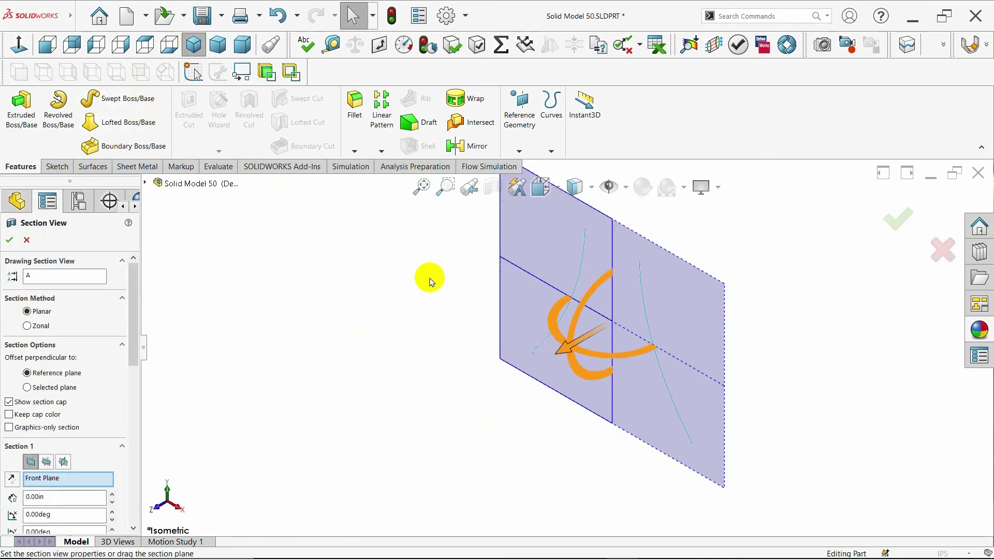
mouse_move(584, 349)
mouse_down()
mouse_move(477, 411)
mouse_move(540, 413)
mouse_up()
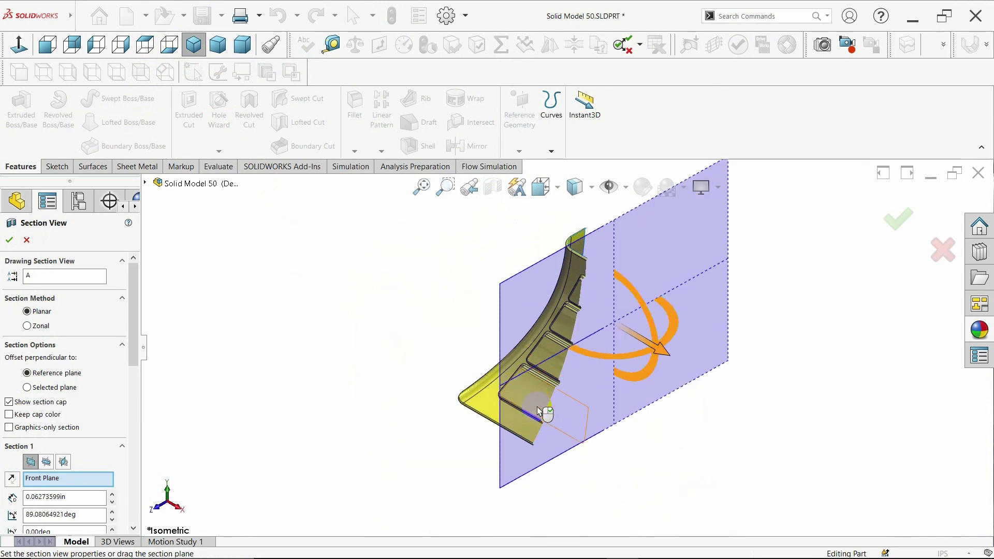
click(26, 239)
mouse_move(638, 370)
middle_down()
mouse_move(410, 395)
mouse_move(659, 381)
middle_up()
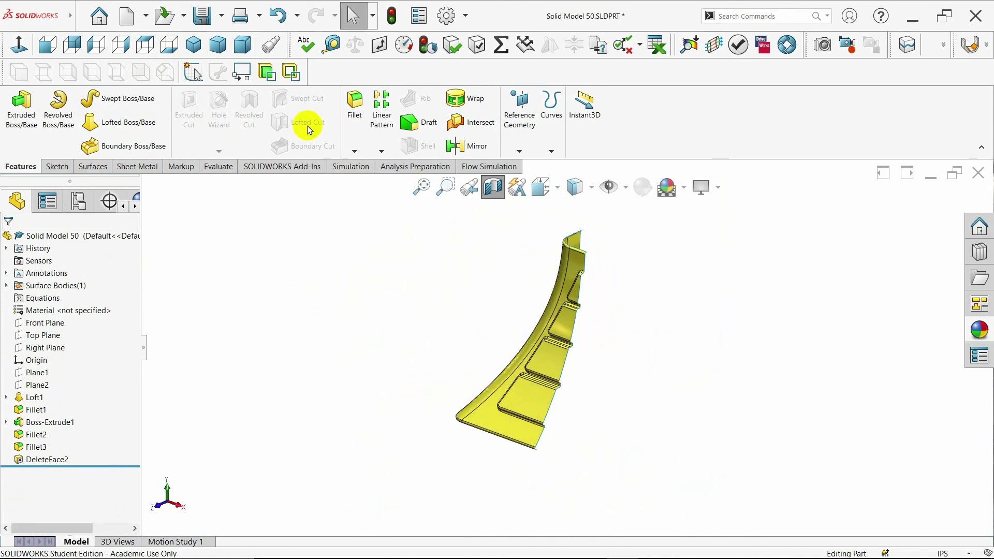
- Turn off the section cut and orbit to inspect the full ribbed body
click(242, 49)
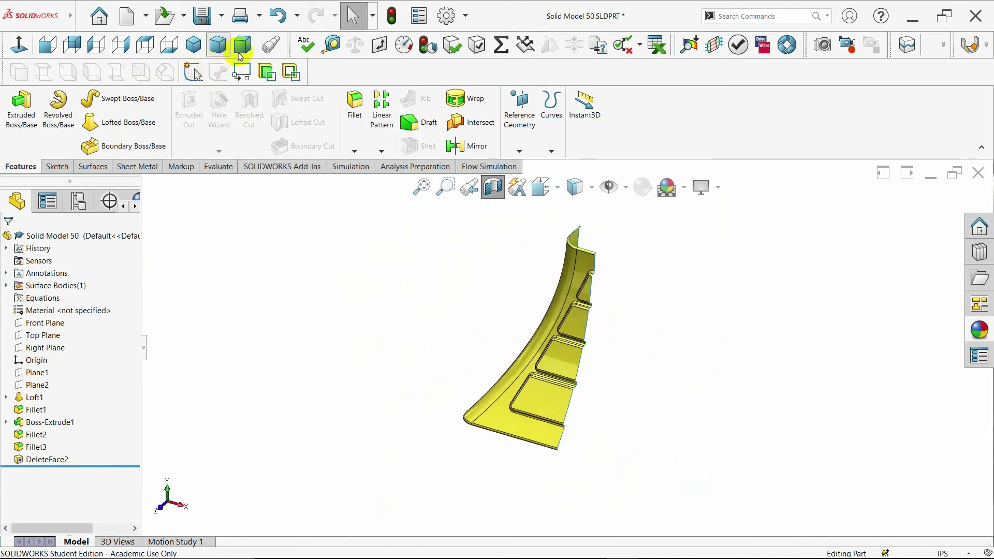
click(194, 45)
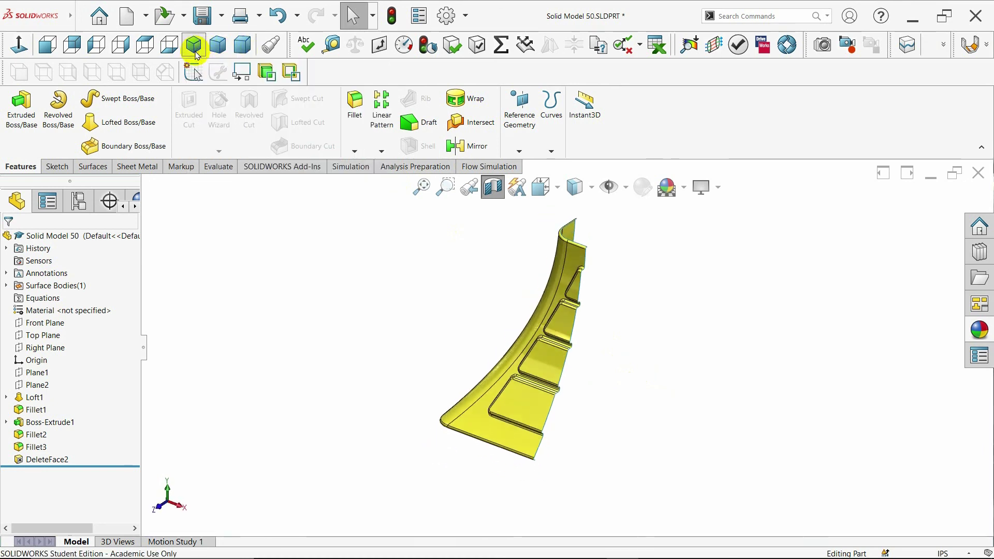
click(492, 187)
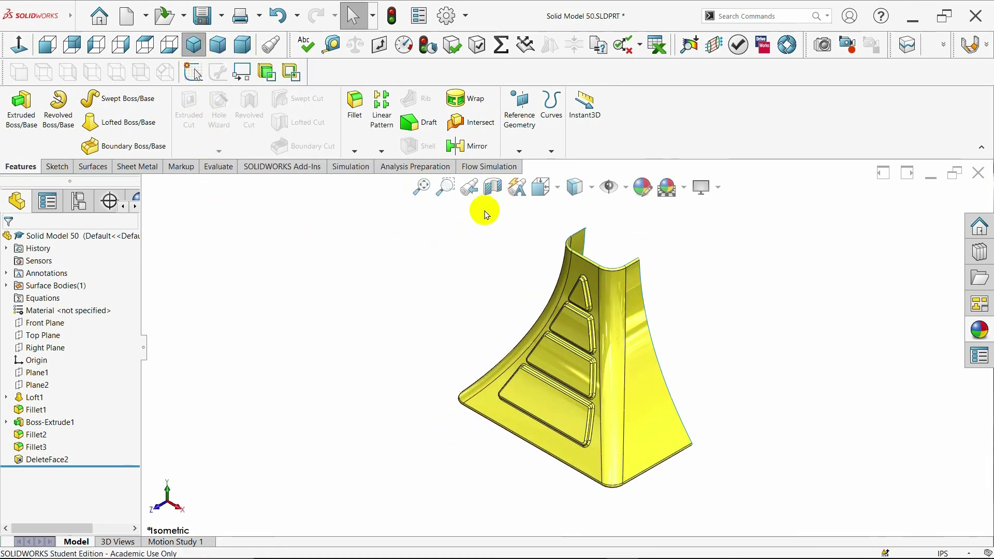
middle_drag(455, 304, 407, 297)
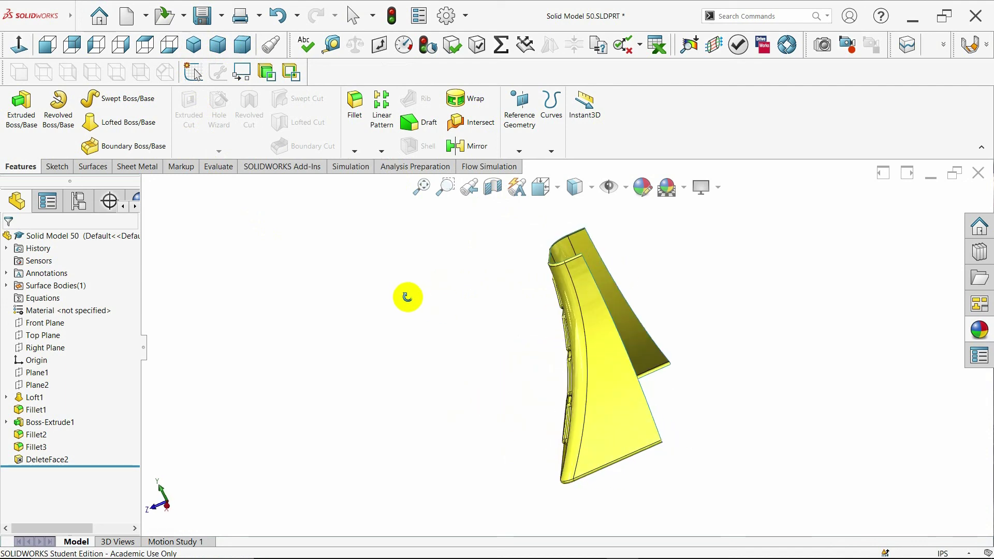
mouse_move(661, 354)
middle_down()
mouse_move(614, 410)
mouse_move(570, 428)
mouse_move(485, 428)
mouse_move(591, 422)
mouse_move(681, 378)
mouse_move(725, 375)
mouse_move(547, 415)
mouse_move(483, 417)
mouse_move(599, 412)
mouse_move(677, 382)
mouse_move(721, 377)
mouse_move(654, 343)
middle_up()
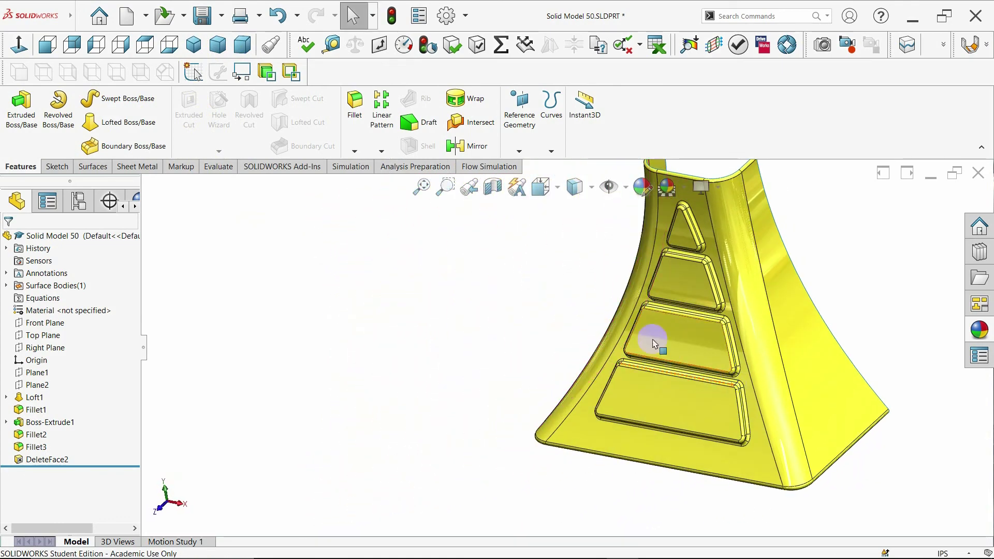
- Return to the isometric view and display the body shaded without edges
click(195, 49)
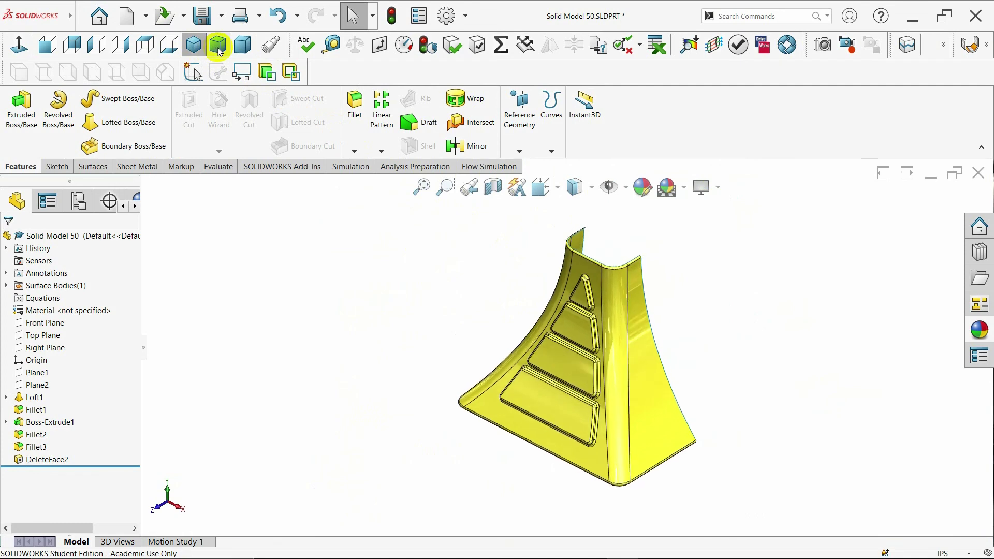
click(243, 49)
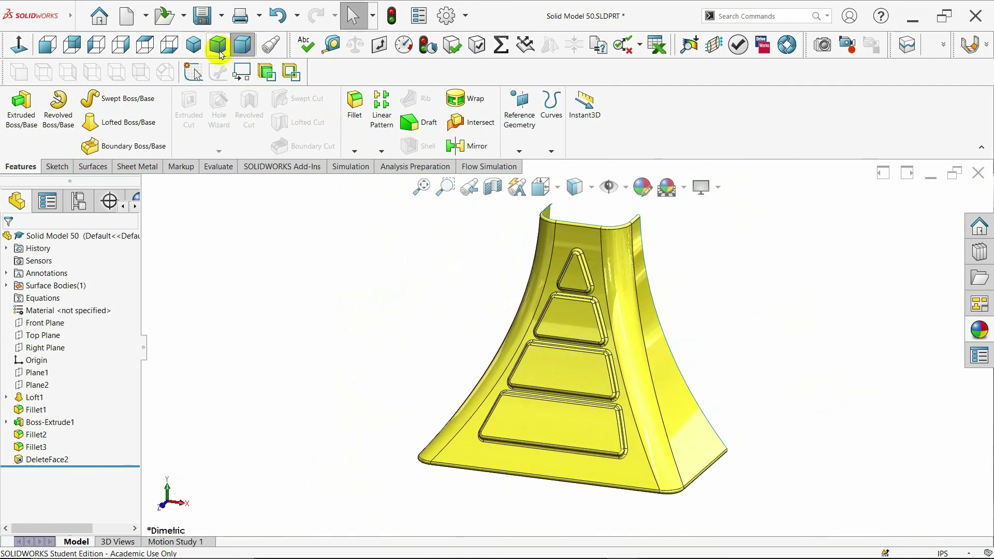
click(194, 52)
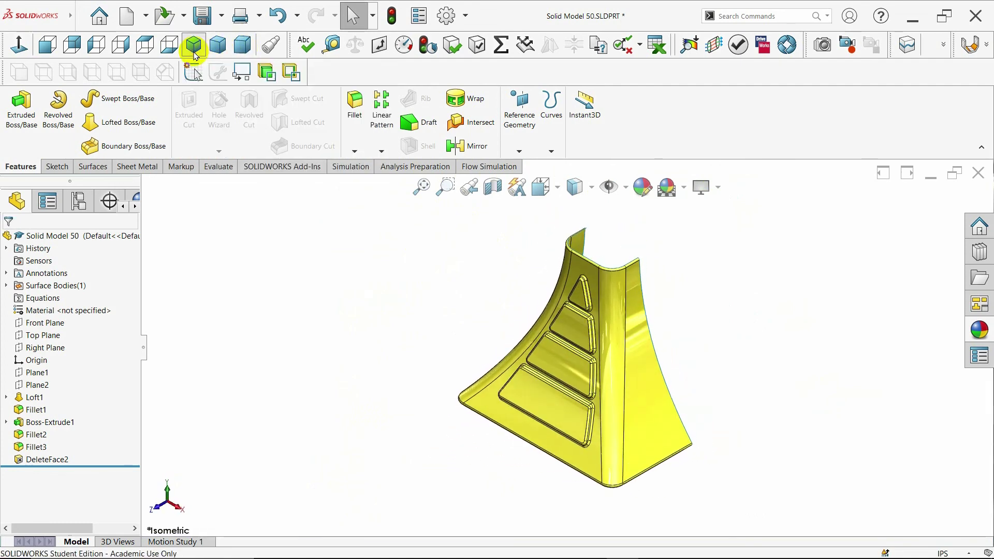
click(592, 188)
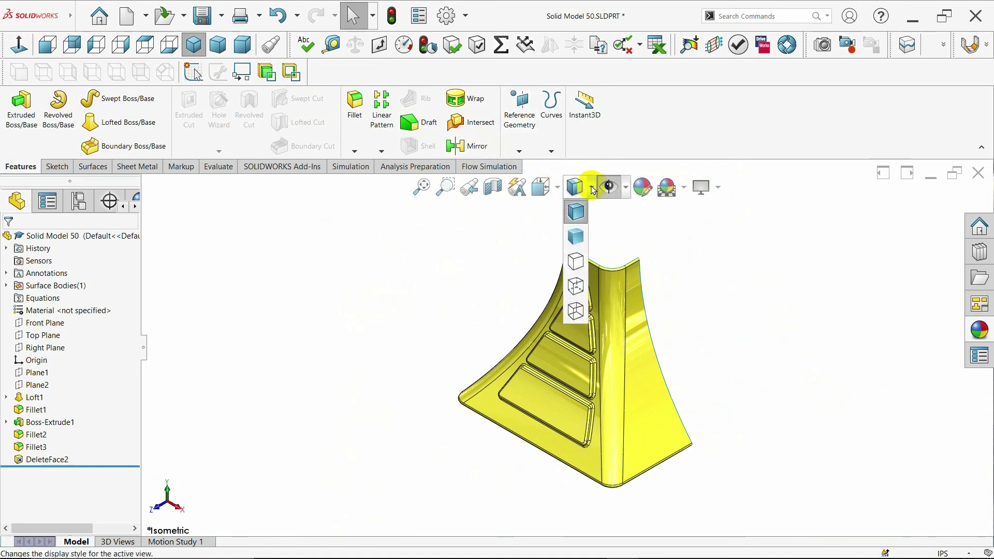
click(582, 236)
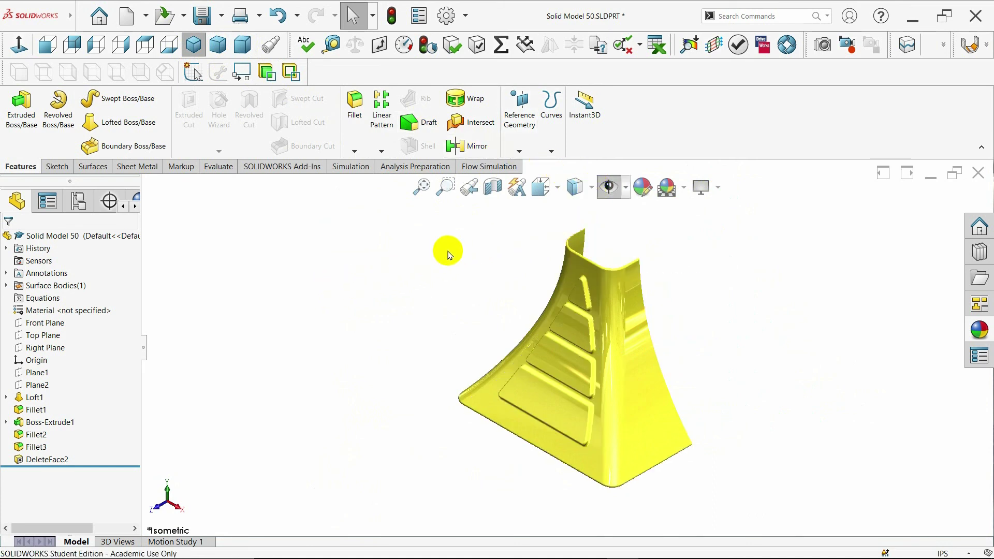